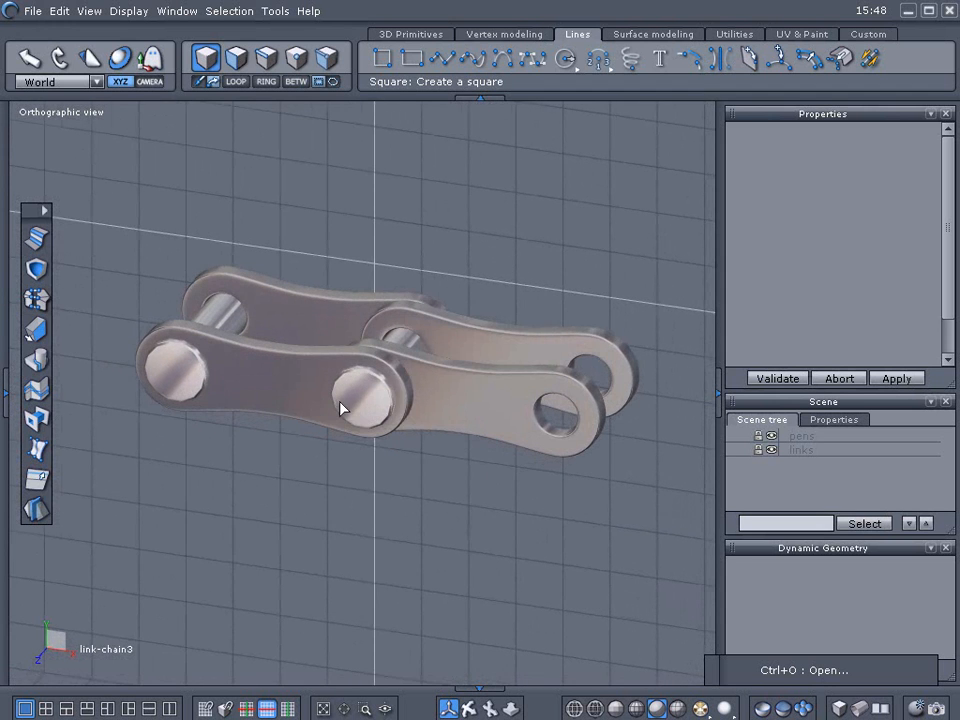
Step: In the front view, hide the pens object and collapse the links object's smoothing history to its low-poly control mesh
{"action": "key", "text": "2"}
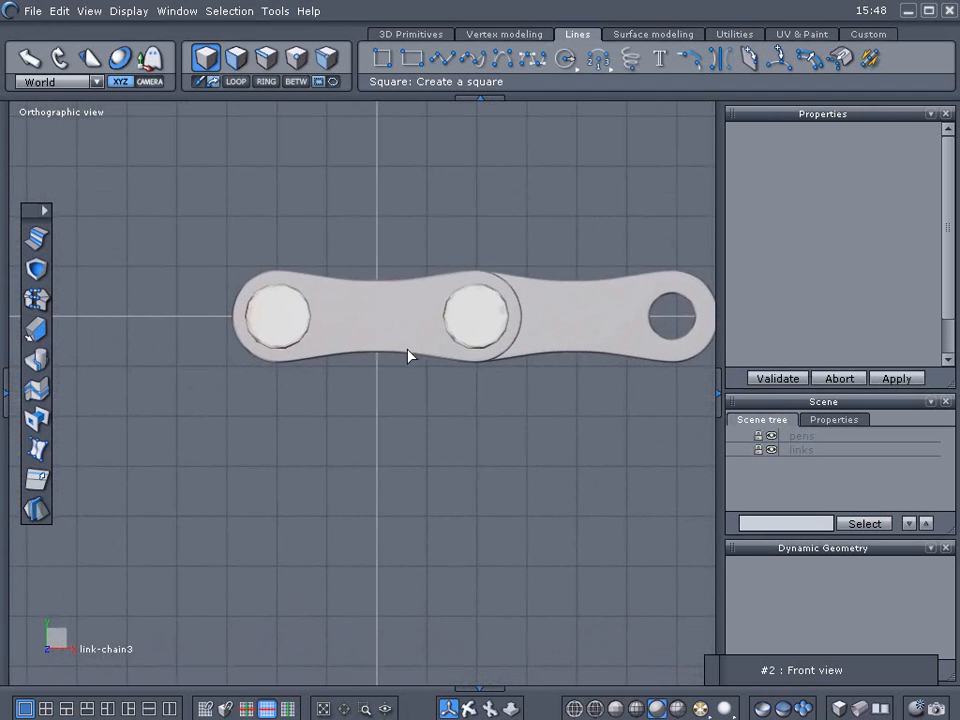
{"action": "left_click", "coordinate": [772, 437]}
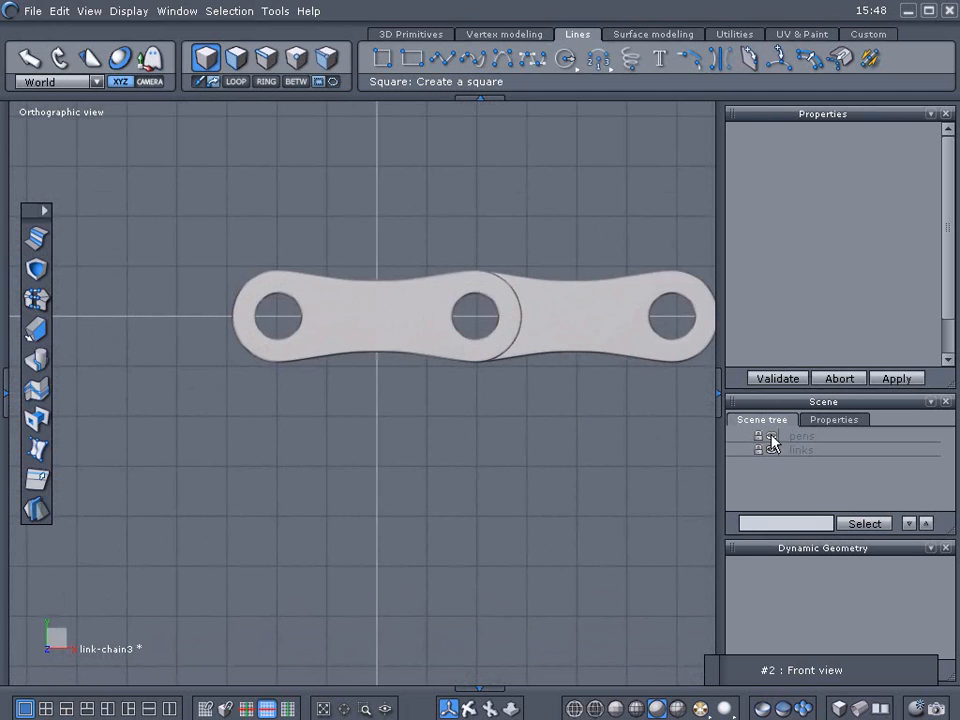
{"action": "left_click", "coordinate": [758, 449]}
{"action": "left_click", "coordinate": [785, 456]}
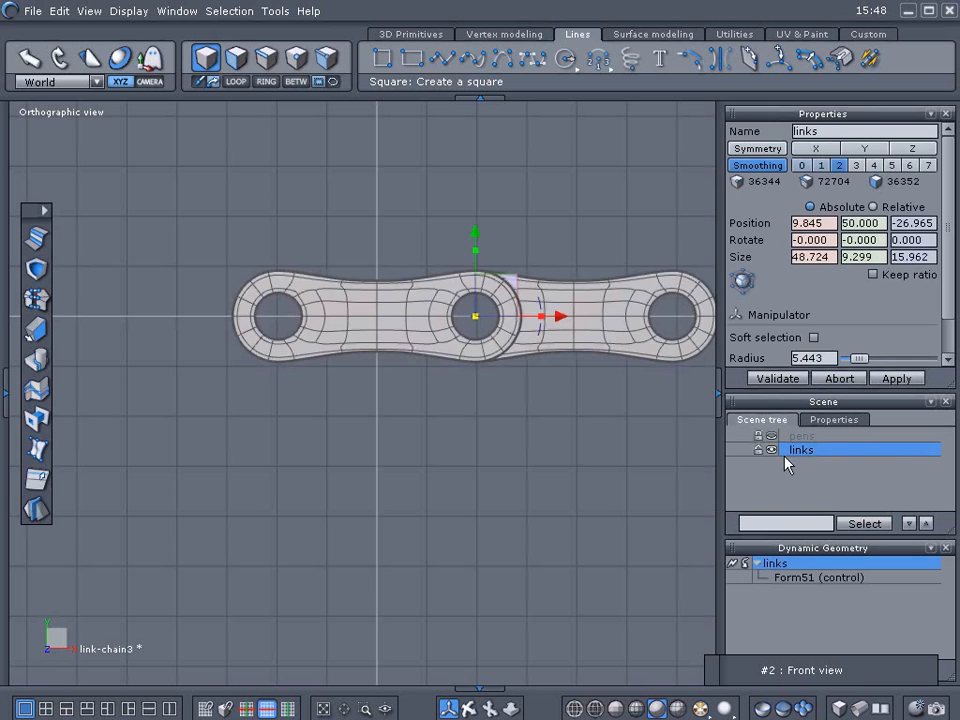
{"action": "left_click", "coordinate": [744, 564]}
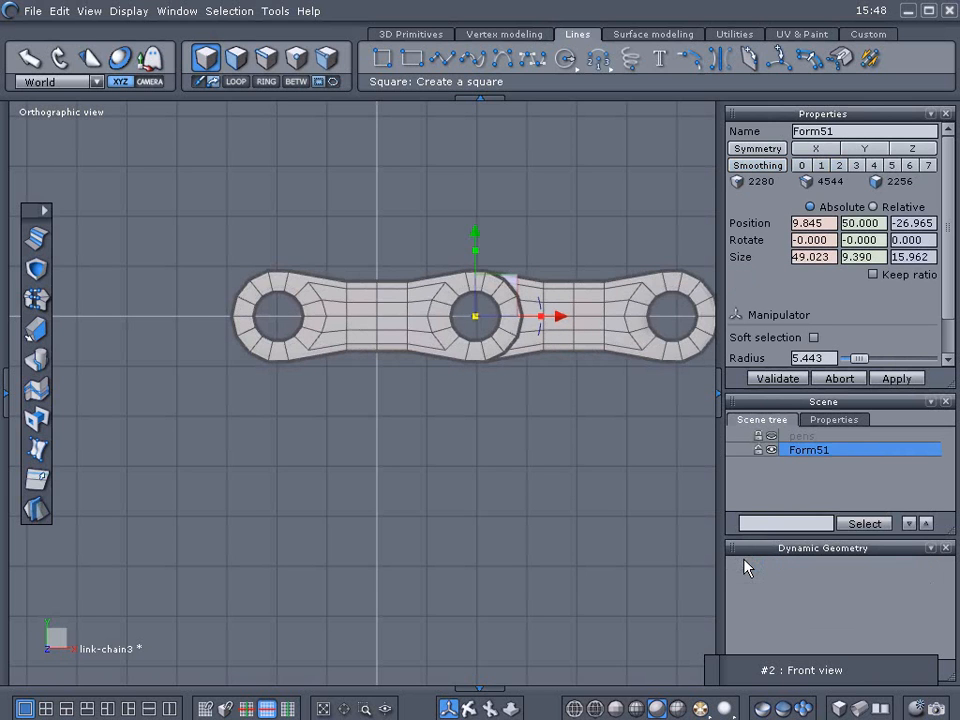
Step: Lock the collapsed links mesh as a reference and display the model shaded with wireframe edges
{"action": "left_click", "coordinate": [757, 450]}
{"action": "middle_click_drag", "start_coordinate": [414, 482], "coordinate": [490, 549]}
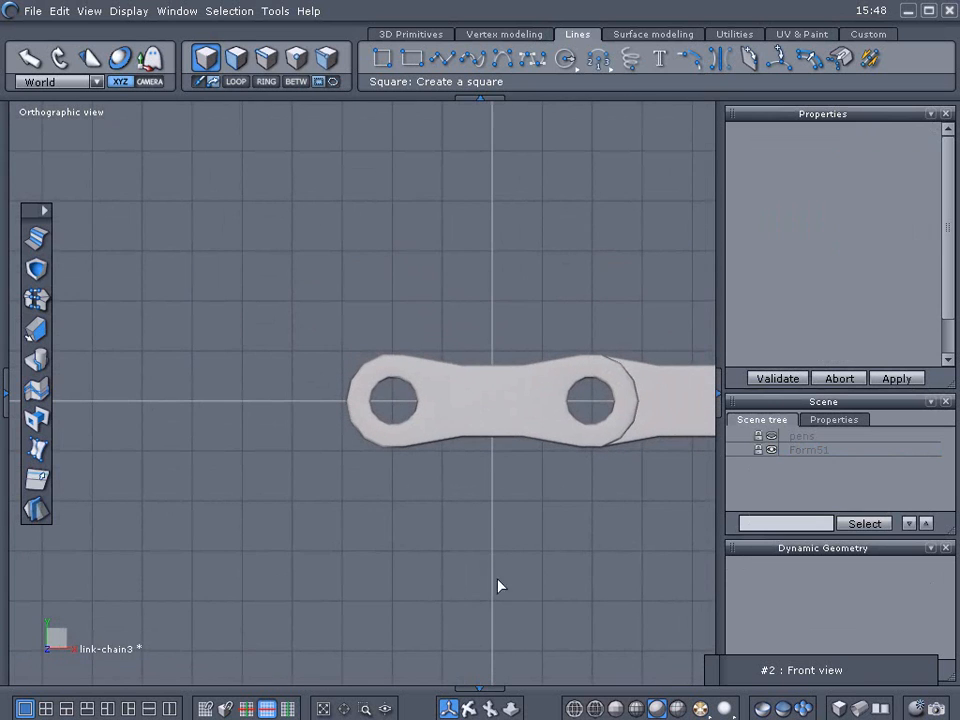
{"action": "left_click", "coordinate": [636, 710]}
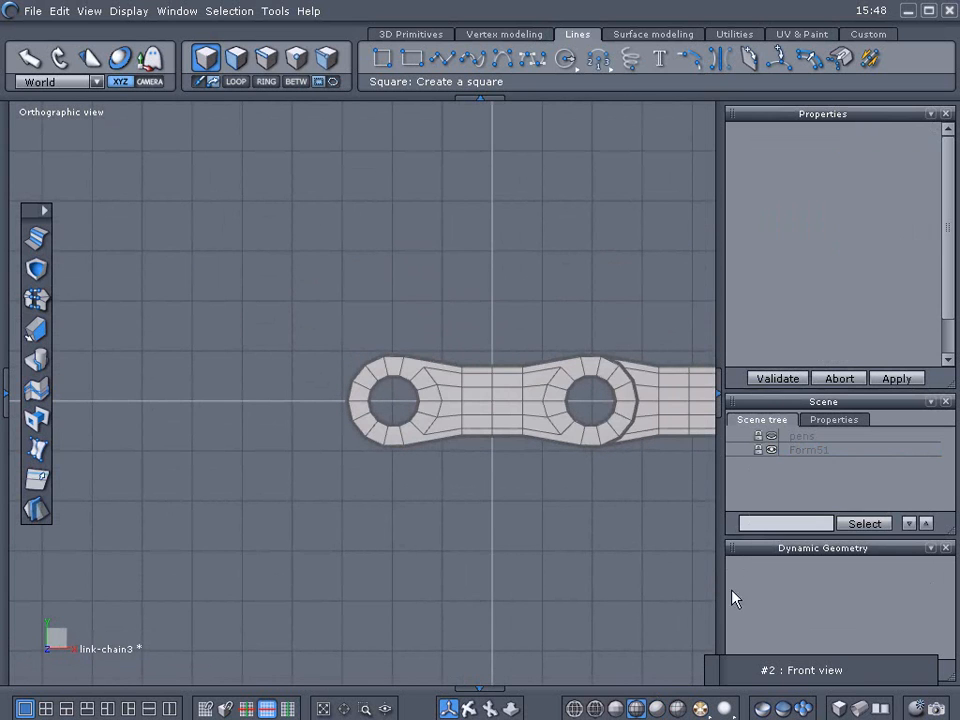
{"action": "mouse_move", "coordinate": [708, 670]}
{"action": "left_mouse_down"}
{"action": "mouse_move", "coordinate": [662, 621]}
{"action": "mouse_move", "coordinate": [525, 536]}
{"action": "mouse_move", "coordinate": [608, 583]}
{"action": "mouse_move", "coordinate": [707, 670]}
{"action": "left_mouse_up"}
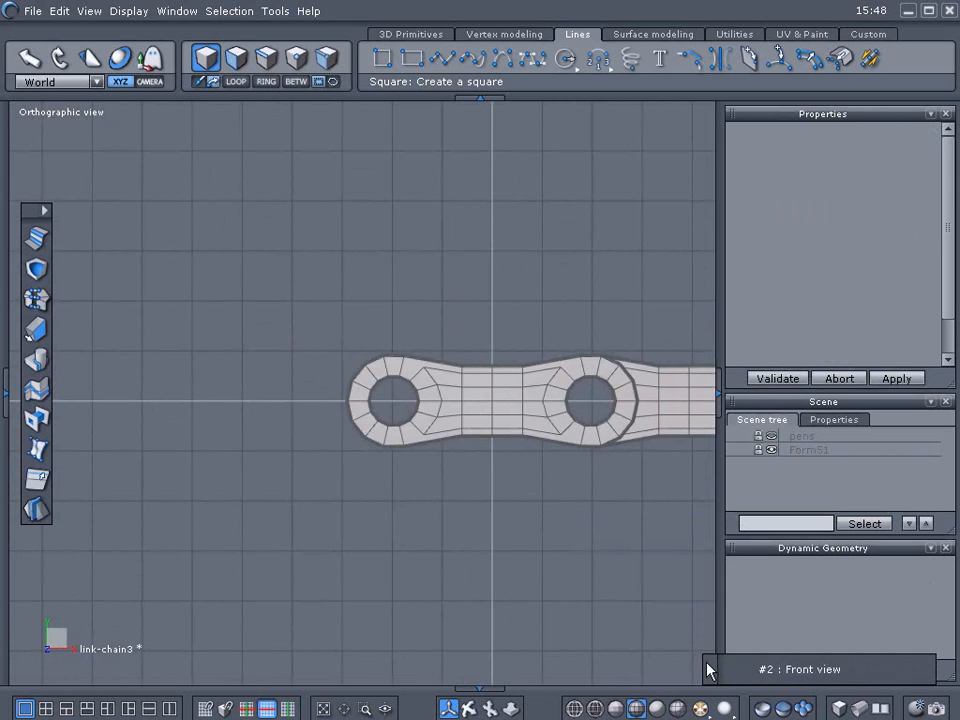
Step: Draw a 14-point circle from its center around the reference link's left hole, with a radius of about 2.65
{"action": "scroll", "coordinate": [565, 590], "scroll_direction": "up", "scroll_amount": 3}
{"action": "middle_click_drag", "start_coordinate": [388, 459], "coordinate": [490, 596]}
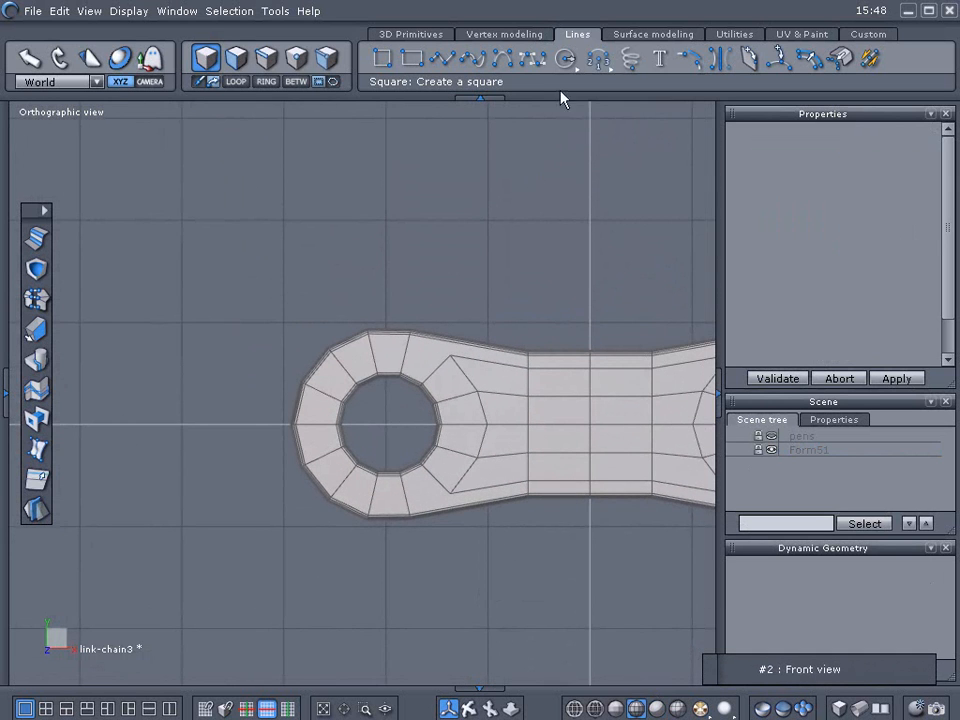
{"action": "left_click", "coordinate": [565, 62]}
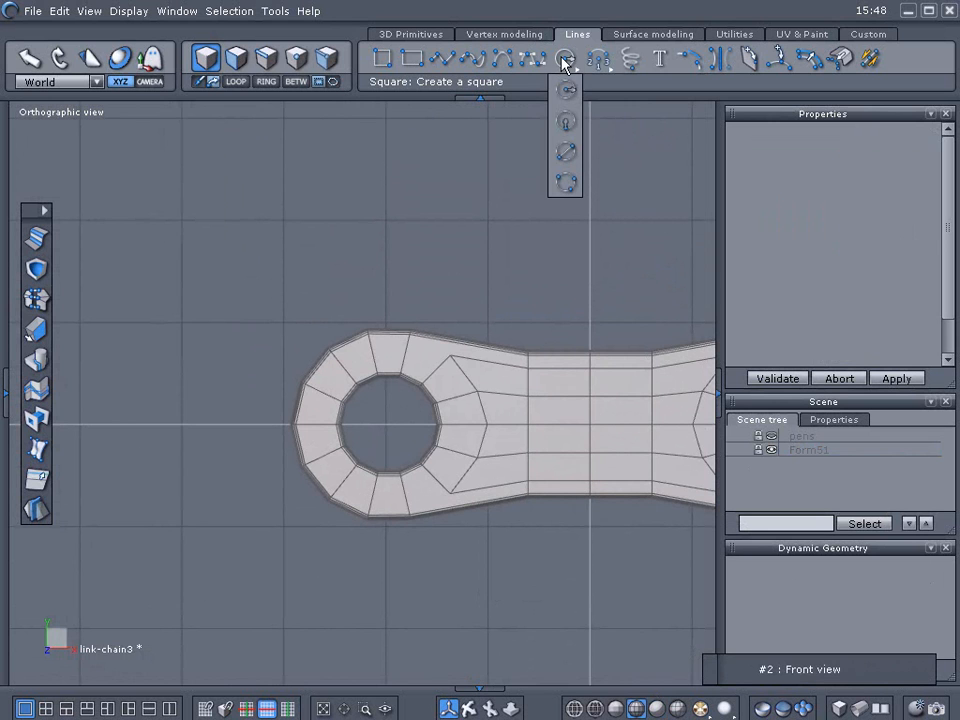
{"action": "left_click", "coordinate": [566, 90]}
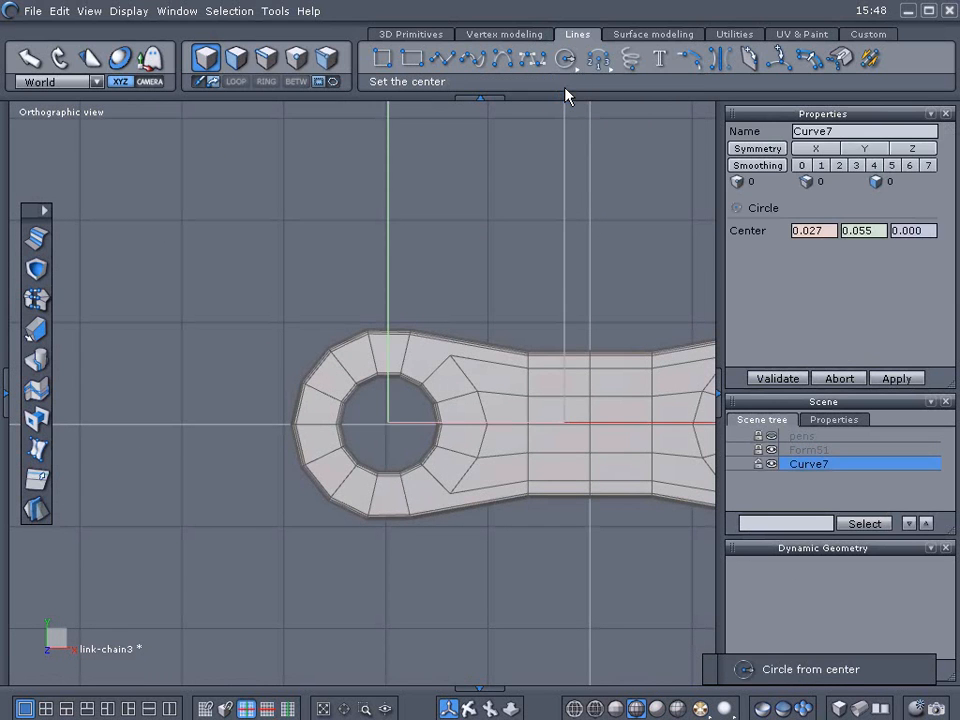
{"action": "left_click", "coordinate": [391, 431]}
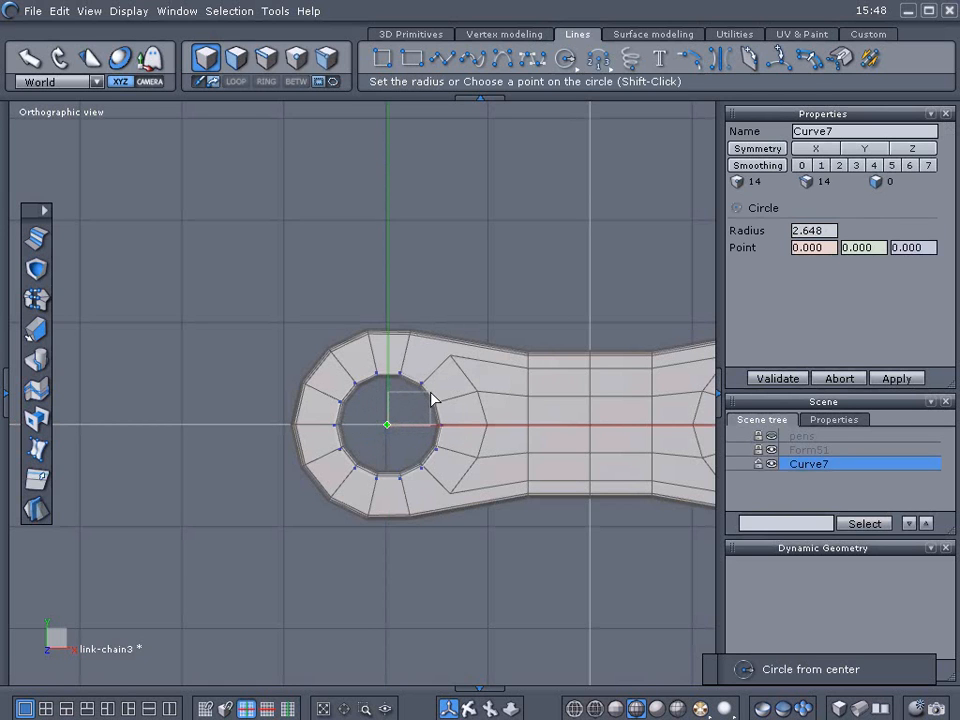
{"action": "left_click", "coordinate": [432, 398]}
{"action": "scroll", "coordinate": [444, 405], "scroll_direction": "up", "scroll_amount": 4}
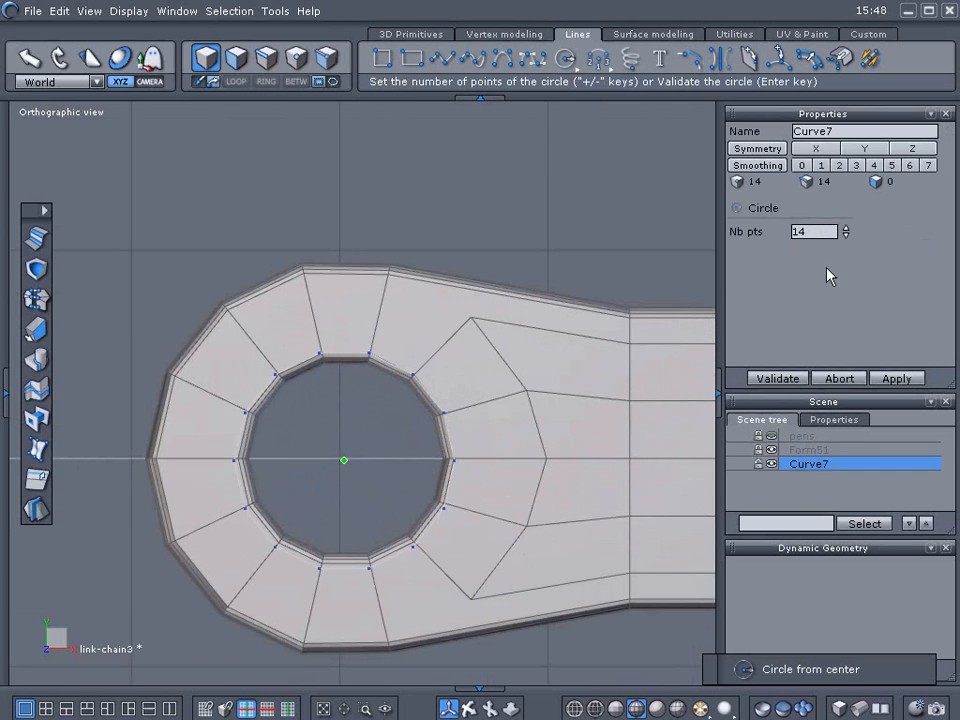
{"action": "left_click", "coordinate": [770, 378]}
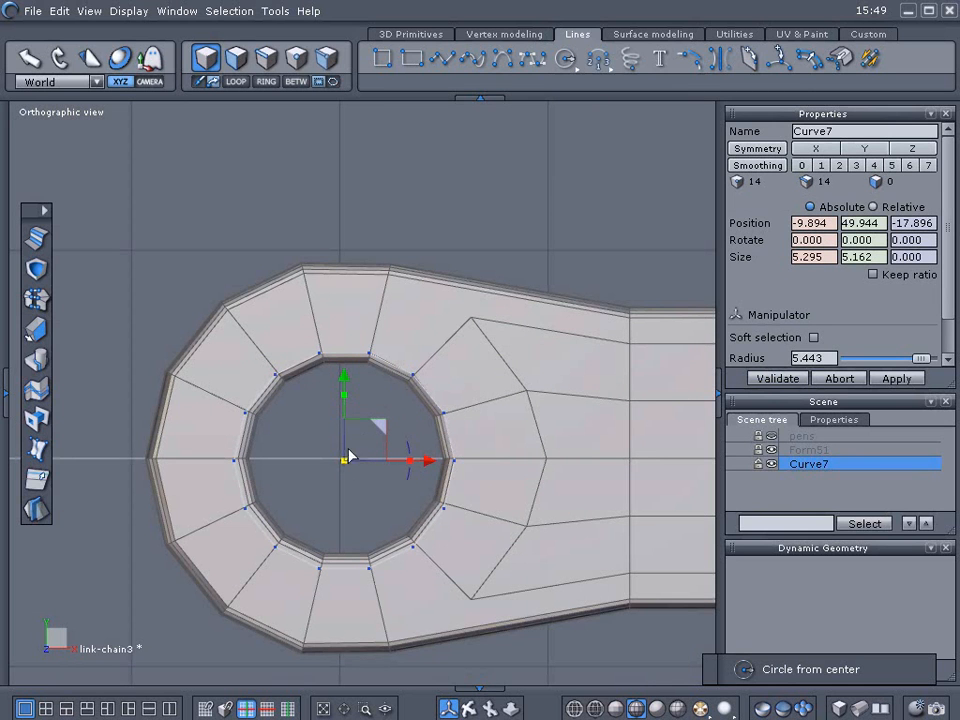
Step: Extrude the circle outward into a flat ring about 9.26 wide that matches the rounded end of the reference link
{"action": "left_click_drag", "start_coordinate": [342, 462], "coordinate": [450, 317]}
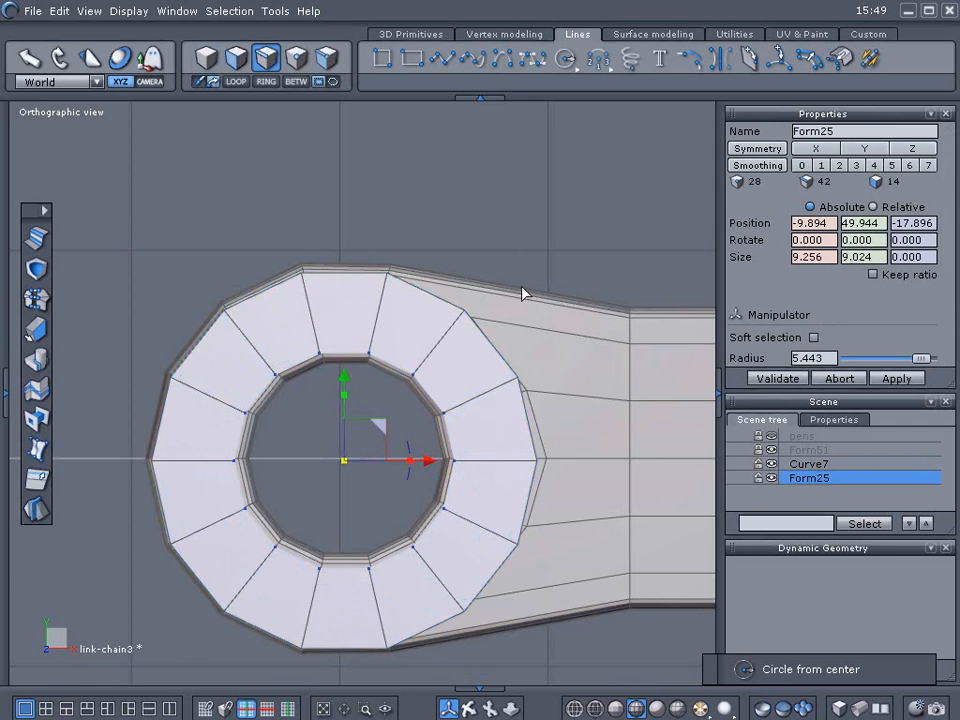
{"action": "middle_click_drag", "start_coordinate": [522, 293], "coordinate": [500, 233]}
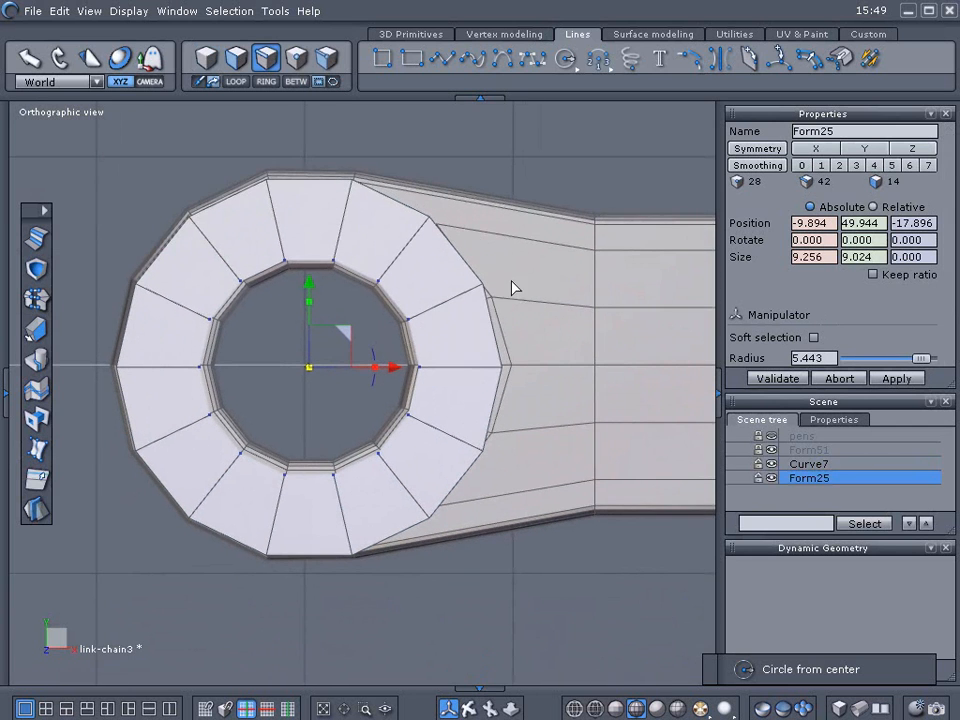
Step: Select the chain of outer edges on the ring's right side and extrude it about 2.4 along X
{"action": "left_click", "coordinate": [239, 66]}
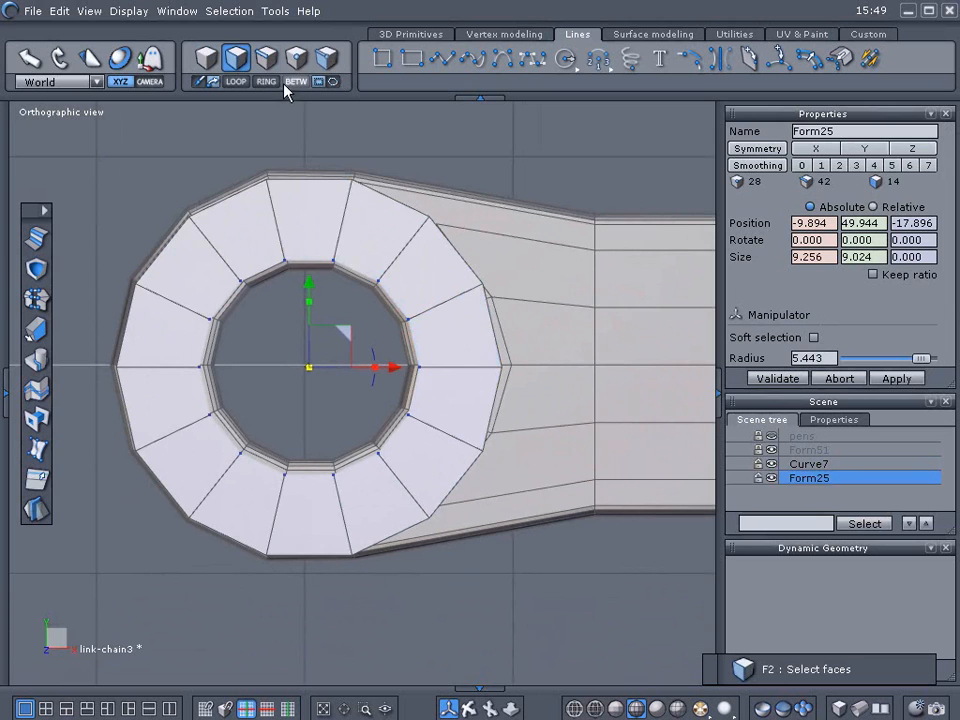
{"action": "key", "text": "F3"}
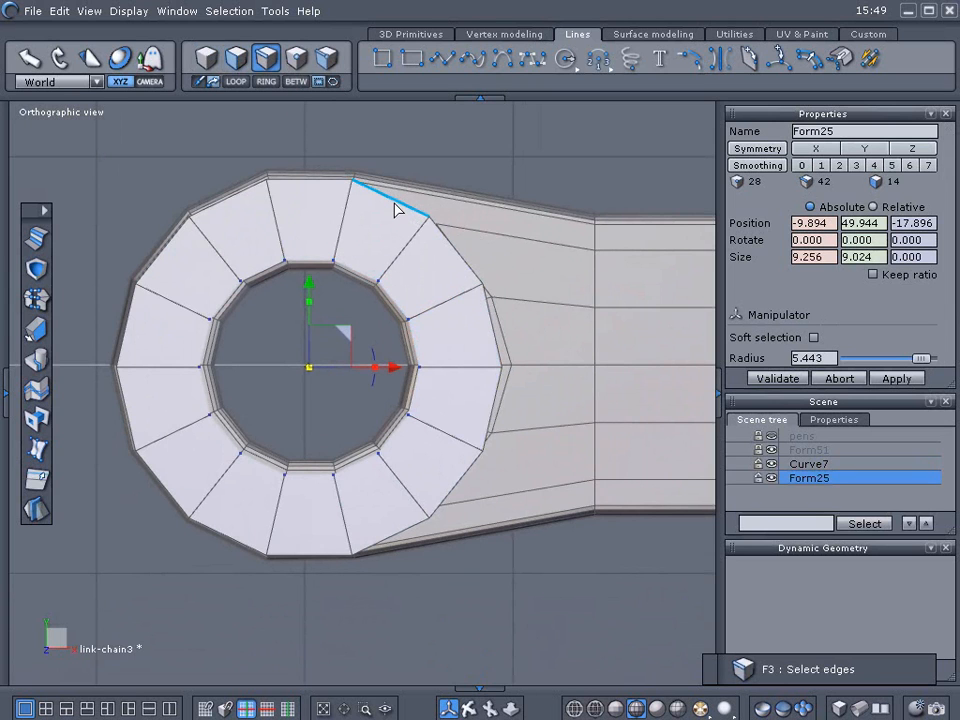
{"action": "left_click", "coordinate": [395, 207]}
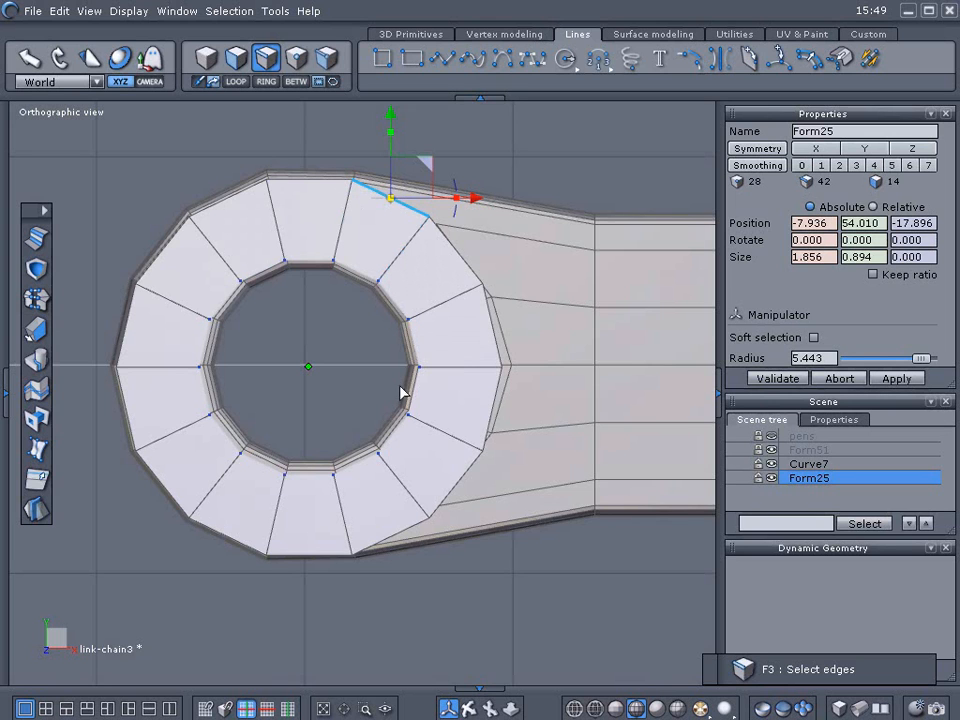
{"action": "left_click", "coordinate": [397, 538], "text": "shift"}
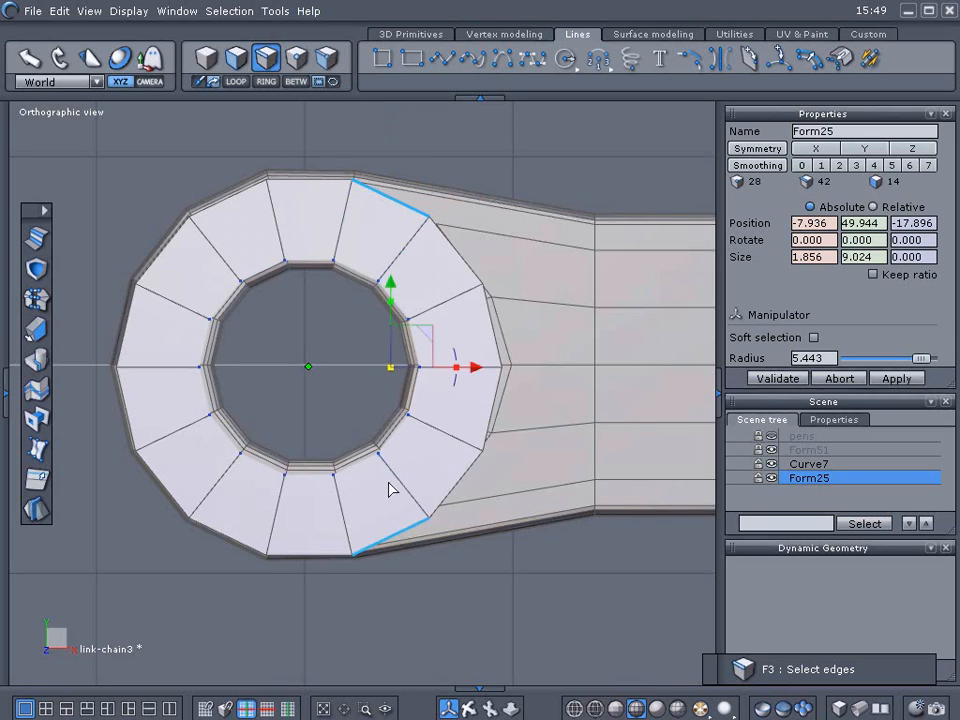
{"action": "left_click", "coordinate": [296, 82]}
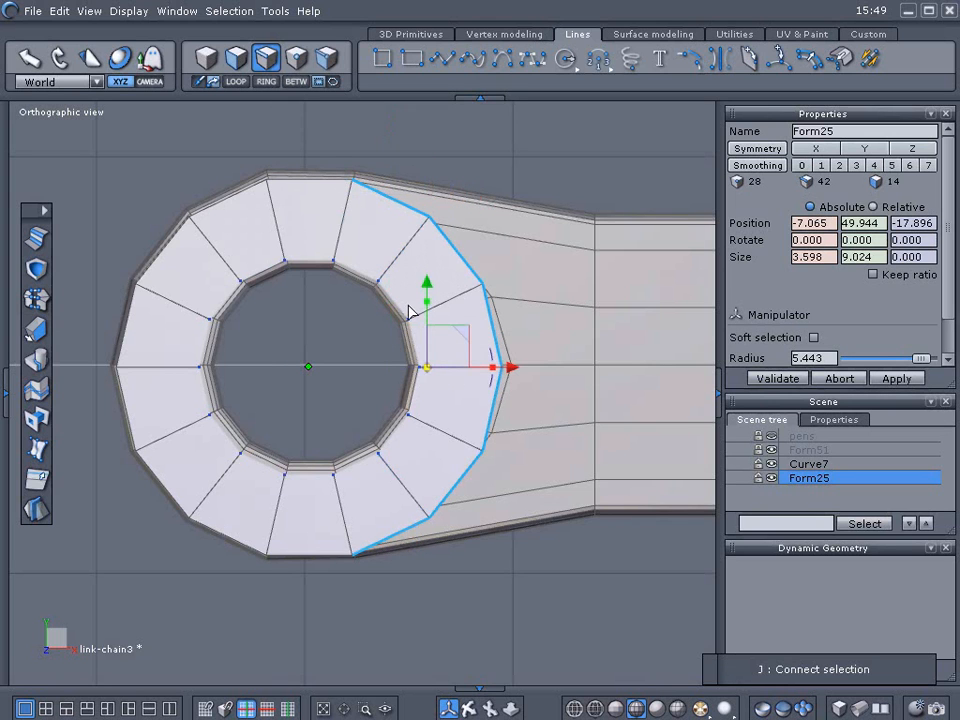
{"action": "middle_click_drag", "start_coordinate": [408, 305], "coordinate": [387, 284]}
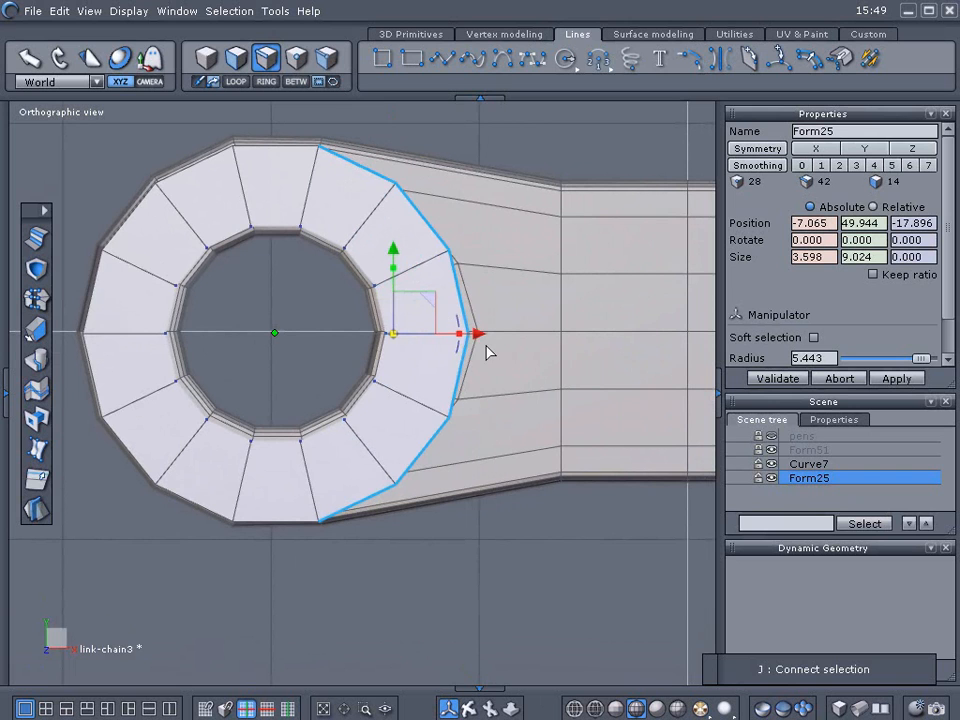
{"action": "left_click_drag", "start_coordinate": [480, 336], "coordinate": [580, 338], "text": "shift"}
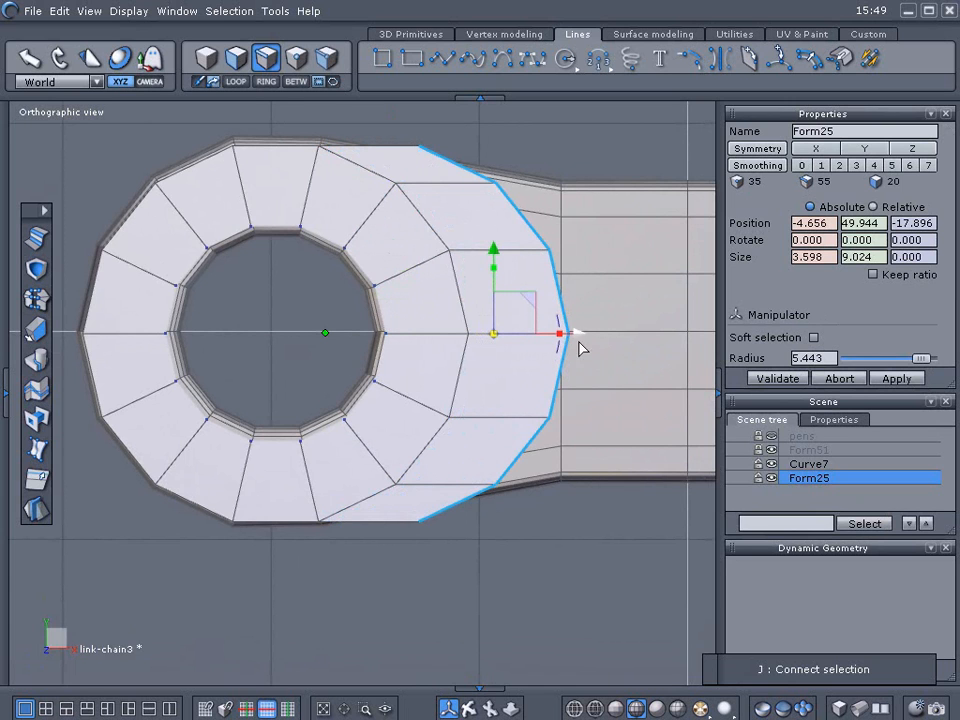
Step: Flatten the extruded edges to an X size of 0 and move them to about X -3.1
{"action": "double_click", "coordinate": [810, 257]}
{"action": "key", "text": "BackSpace"}
{"action": "type", "text": "0"}
{"action": "key", "text": "Return"}
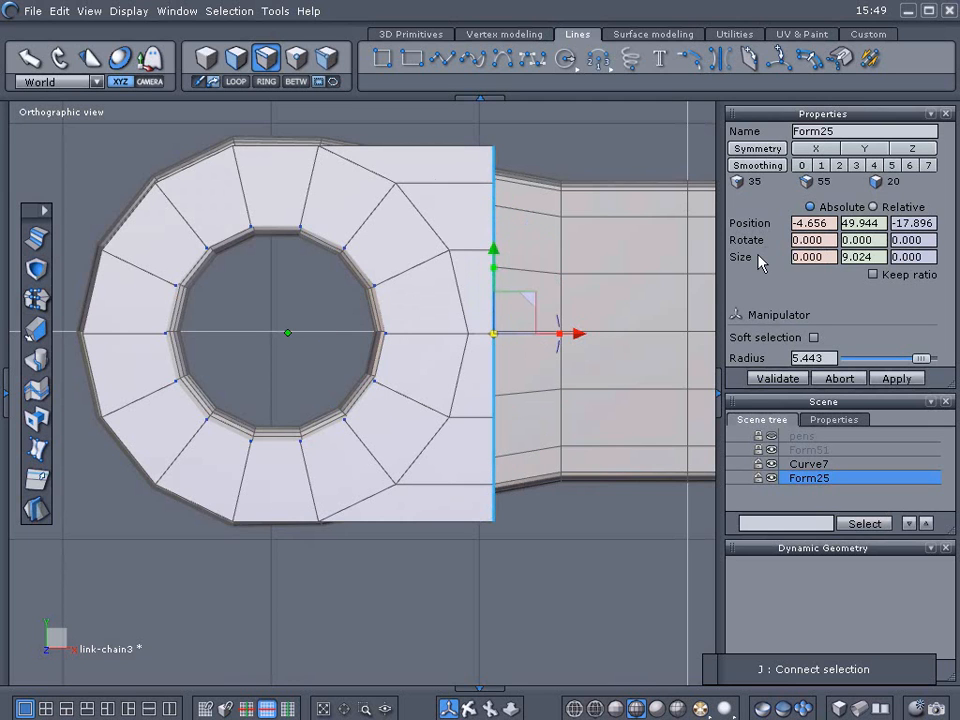
{"action": "left_click", "coordinate": [579, 335]}
{"action": "left_click_drag", "start_coordinate": [581, 337], "coordinate": [647, 336]}
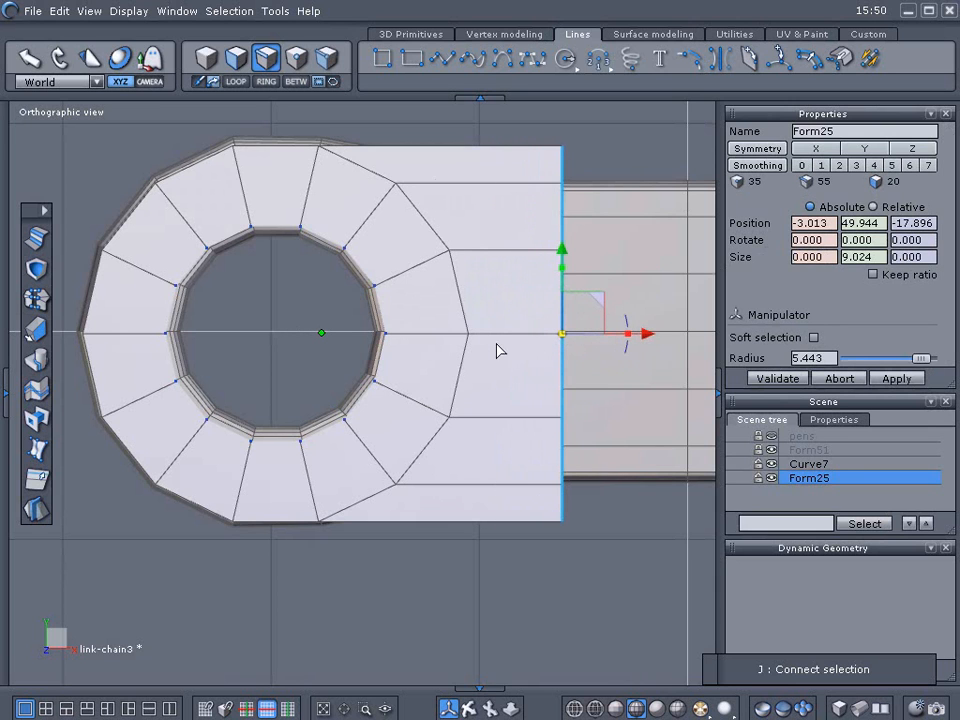
{"action": "left_click_drag", "start_coordinate": [643, 340], "coordinate": [640, 340]}
Step: Extrude the straight edge row along X to the link's vertical center line, at about X -0.06
{"action": "middle_click_drag", "start_coordinate": [639, 334], "coordinate": [608, 331]}
{"action": "scroll", "coordinate": [610, 337], "scroll_direction": "down", "scroll_amount": 1}
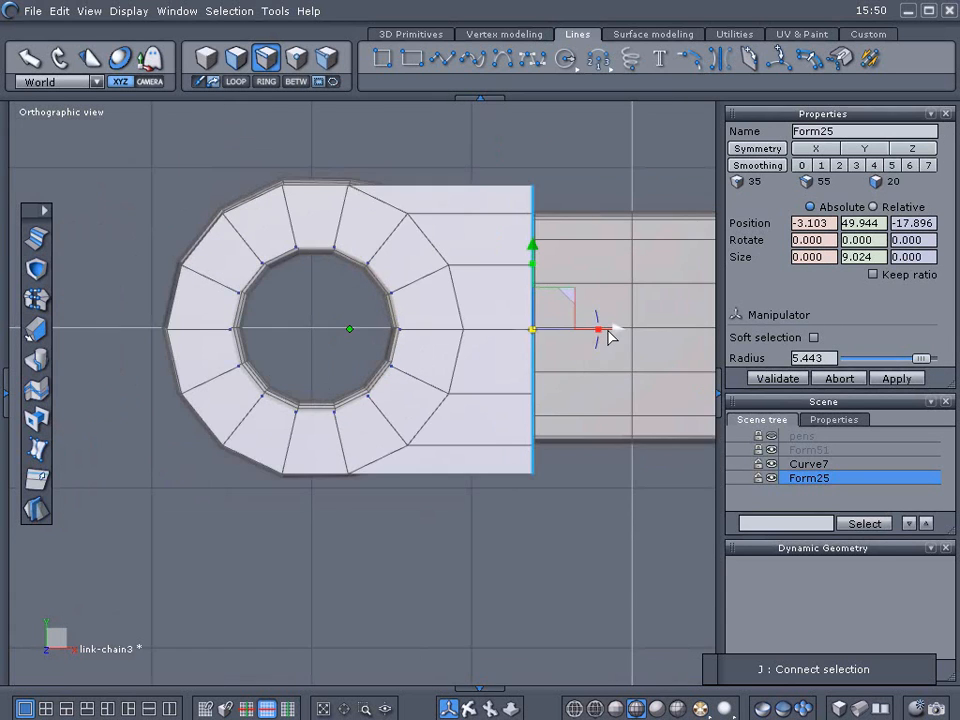
{"action": "left_click_drag", "start_coordinate": [619, 334], "coordinate": [718, 338], "text": "shift"}
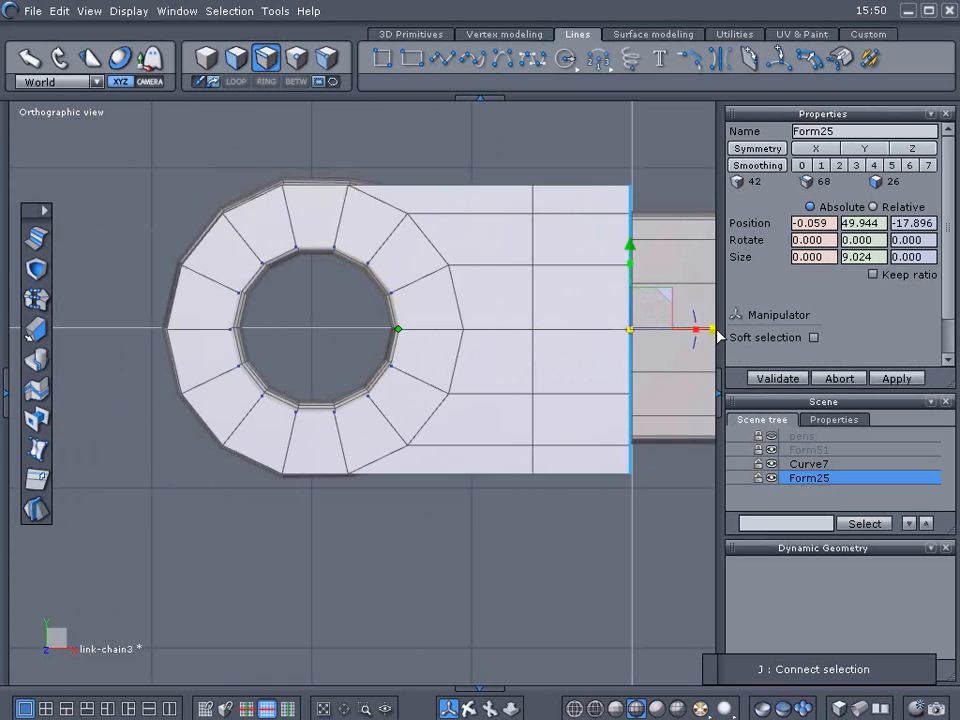
{"action": "middle_click_drag", "start_coordinate": [696, 330], "coordinate": [648, 327]}
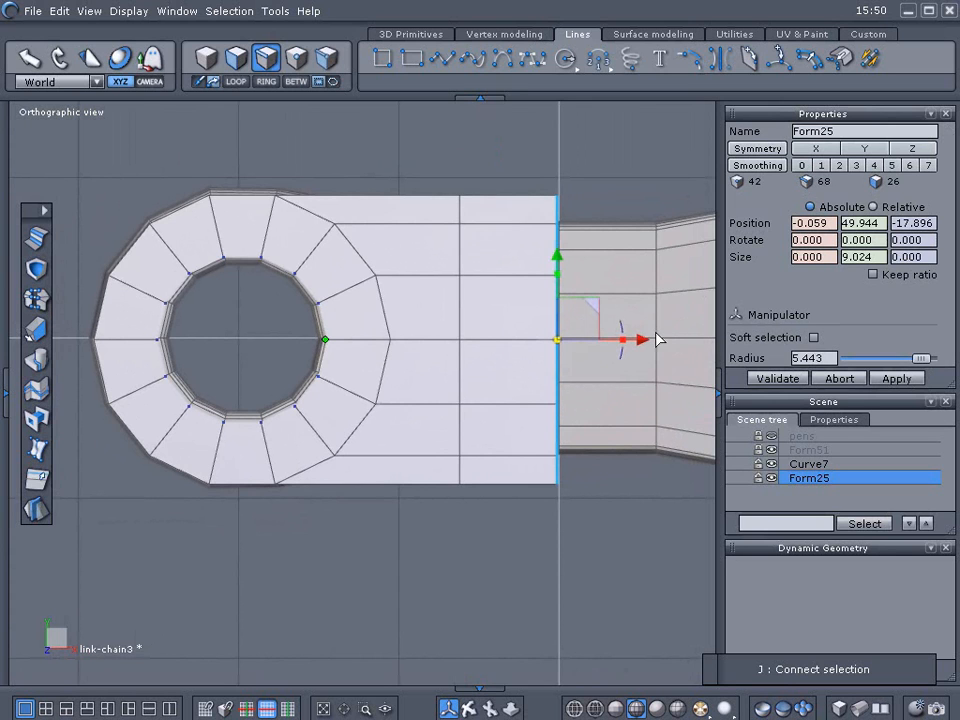
Step: Delete the leftover construction circle, Curve7, from the scene
{"action": "left_click", "coordinate": [772, 464]}
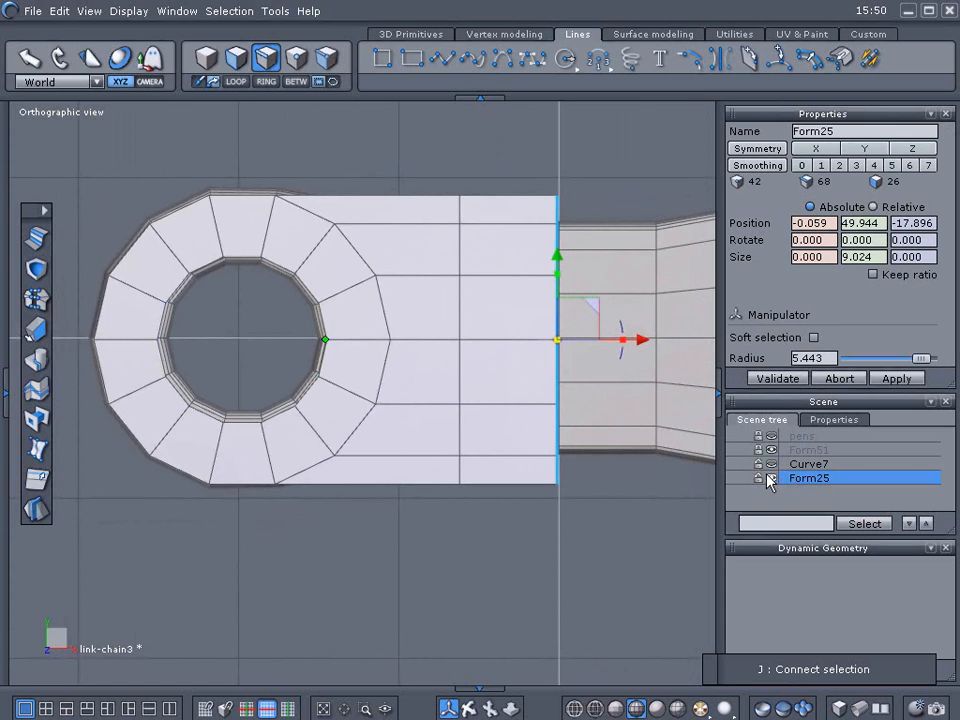
{"action": "left_click", "coordinate": [771, 478]}
{"action": "left_click", "coordinate": [771, 463]}
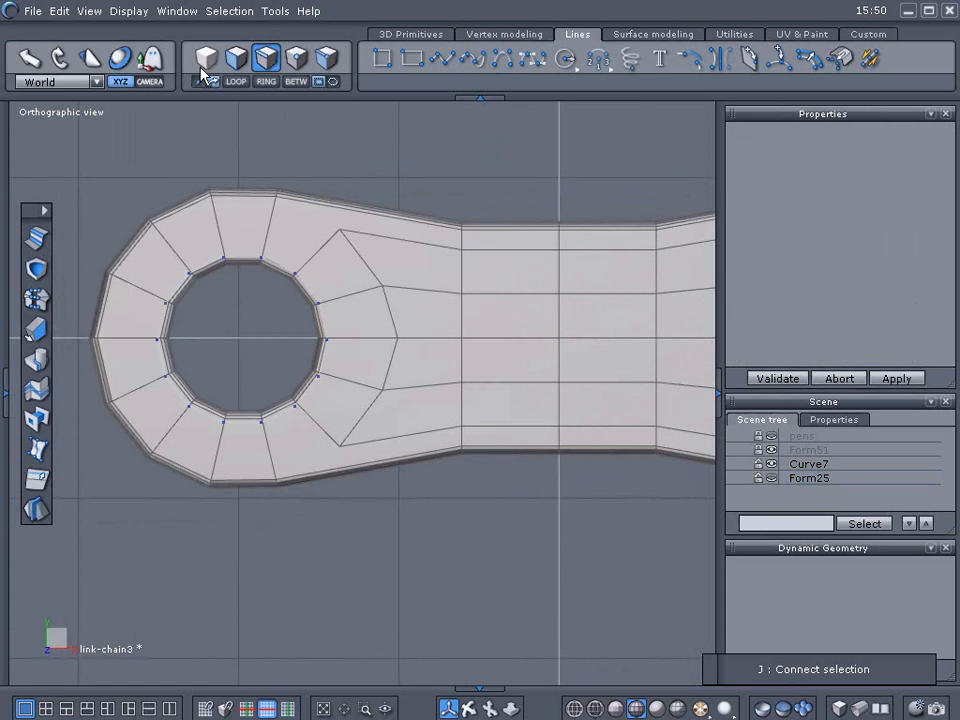
{"action": "left_click", "coordinate": [206, 58]}
{"action": "left_click", "coordinate": [788, 465]}
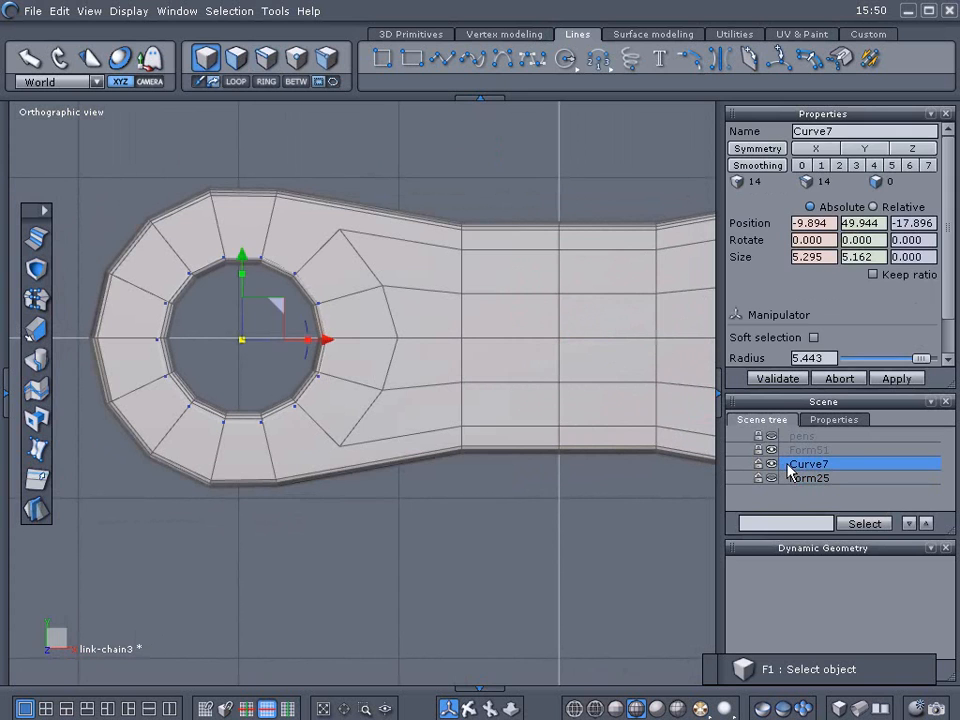
{"action": "left_click_drag", "start_coordinate": [279, 306], "coordinate": [454, 275]}
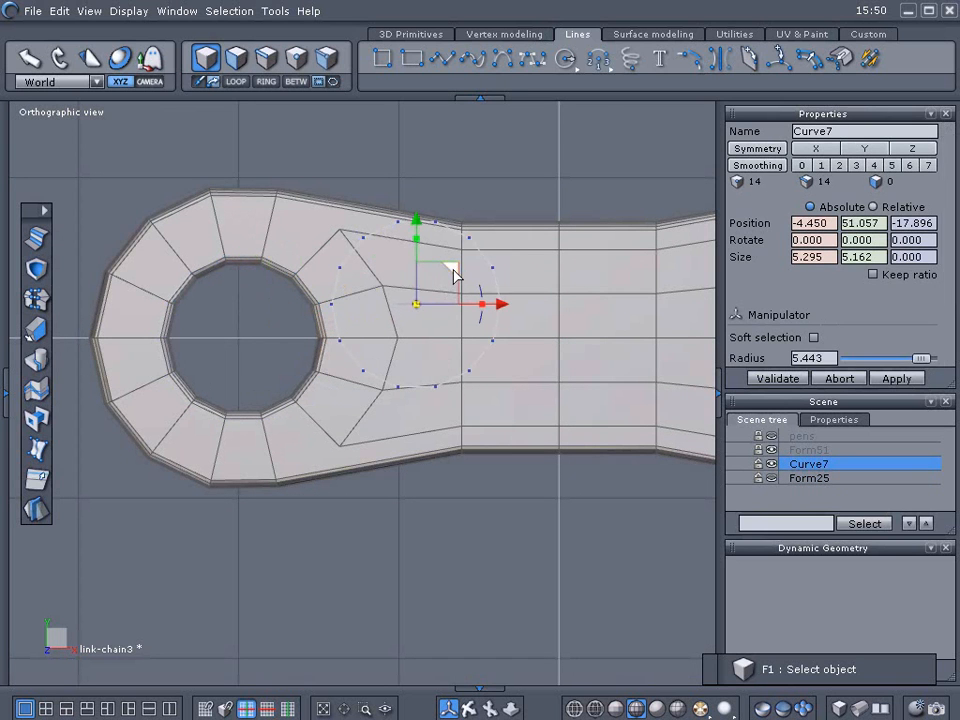
{"action": "key", "text": "Delete"}
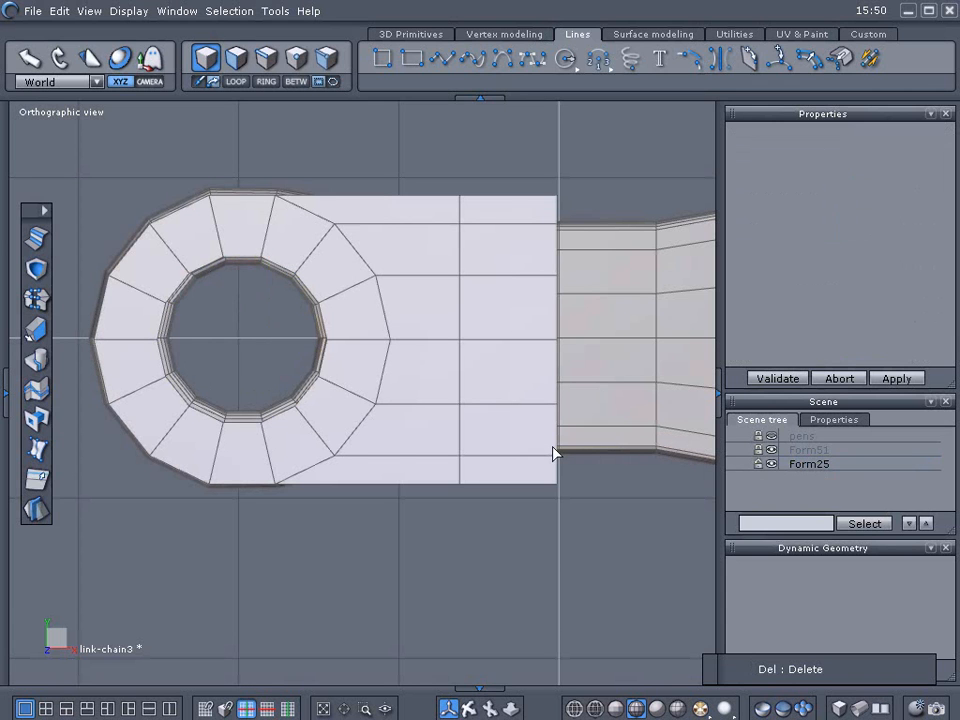
Step: Select the half link plate, Form25, and preview it at smoothing level 1, ending with the smoothing removed
{"action": "scroll", "coordinate": [553, 453], "scroll_direction": "down", "scroll_amount": 2}
{"action": "middle_click_drag", "start_coordinate": [553, 453], "coordinate": [486, 429]}
{"action": "scroll", "coordinate": [485, 430], "scroll_direction": "down", "scroll_amount": 2}
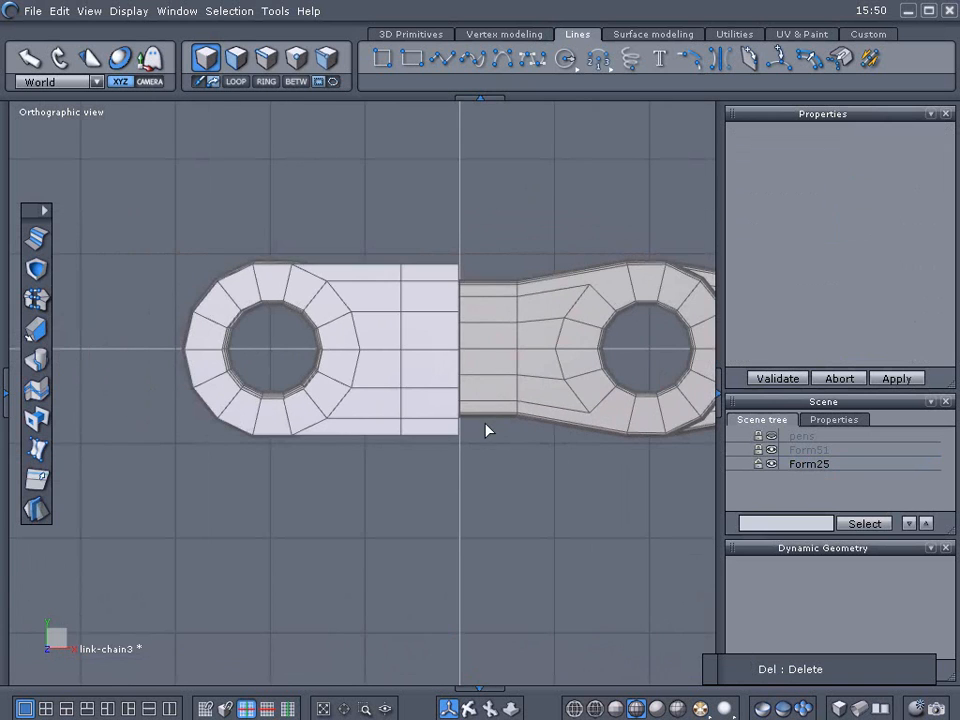
{"action": "left_click", "coordinate": [784, 474]}
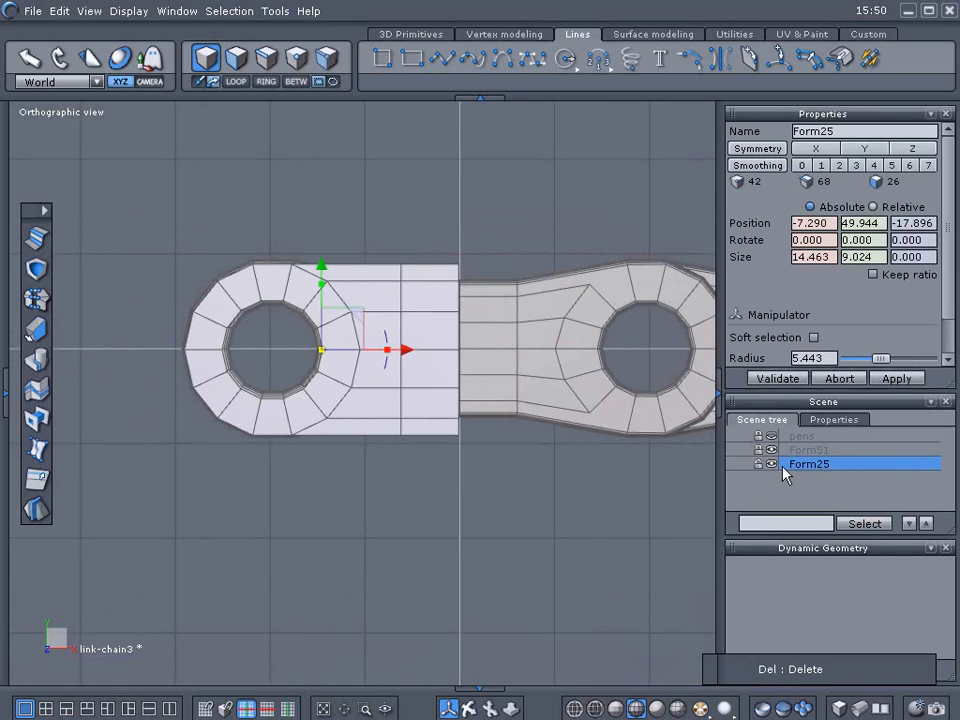
{"action": "middle_click_drag", "start_coordinate": [609, 403], "coordinate": [570, 405]}
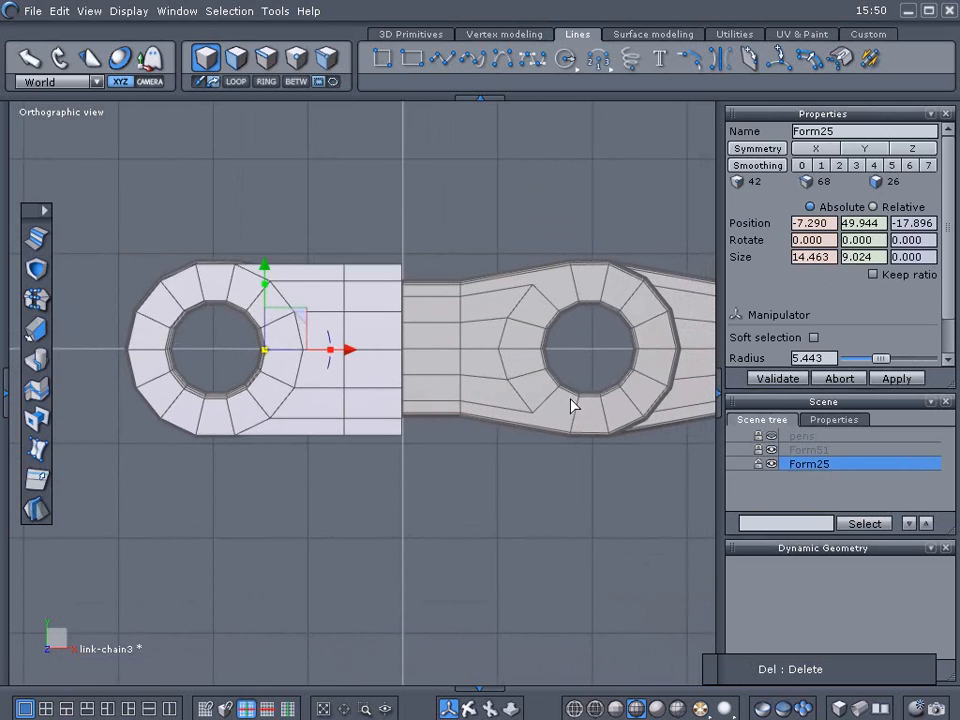
{"action": "left_click", "coordinate": [820, 166]}
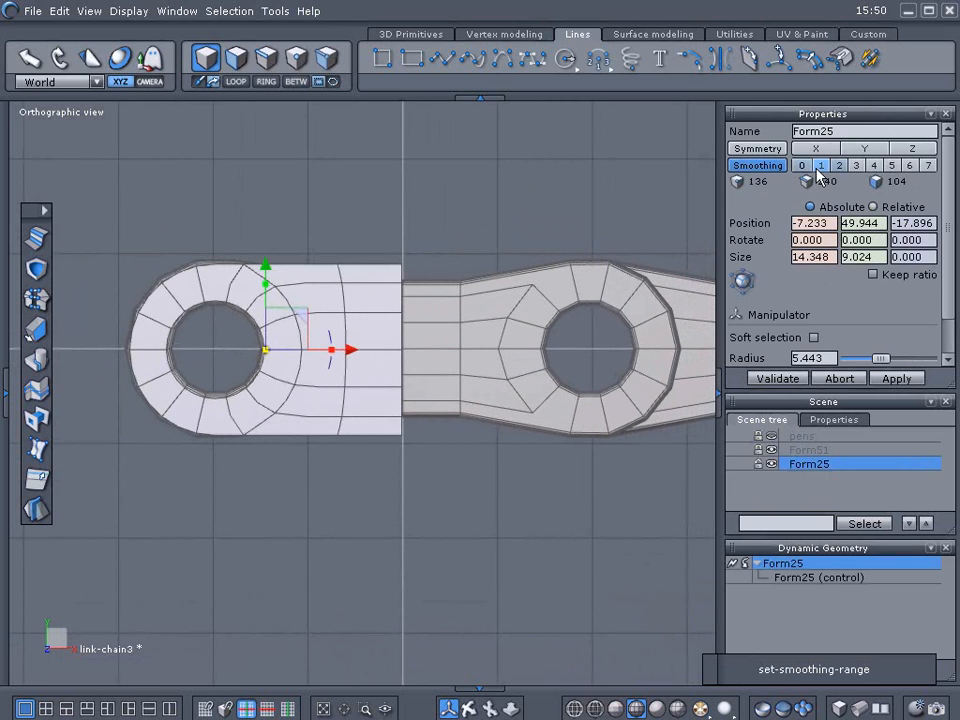
{"action": "left_click", "coordinate": [745, 566]}
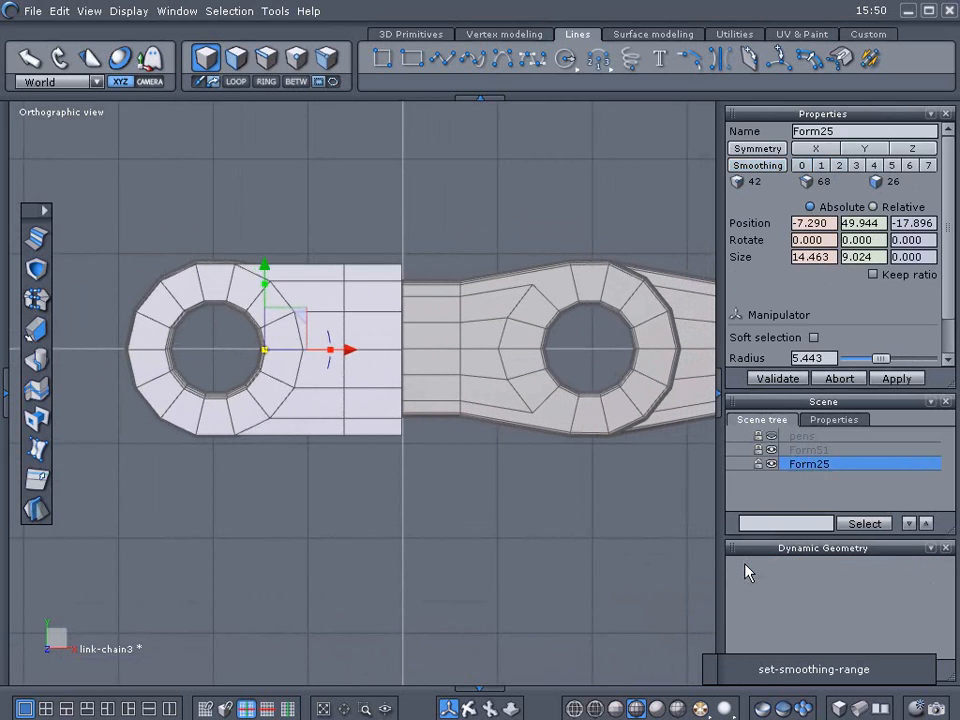
Step: Mirror the half plate across its X+ side with Symmetry to complete the two-holed link outline
{"action": "left_click", "coordinate": [34, 509]}
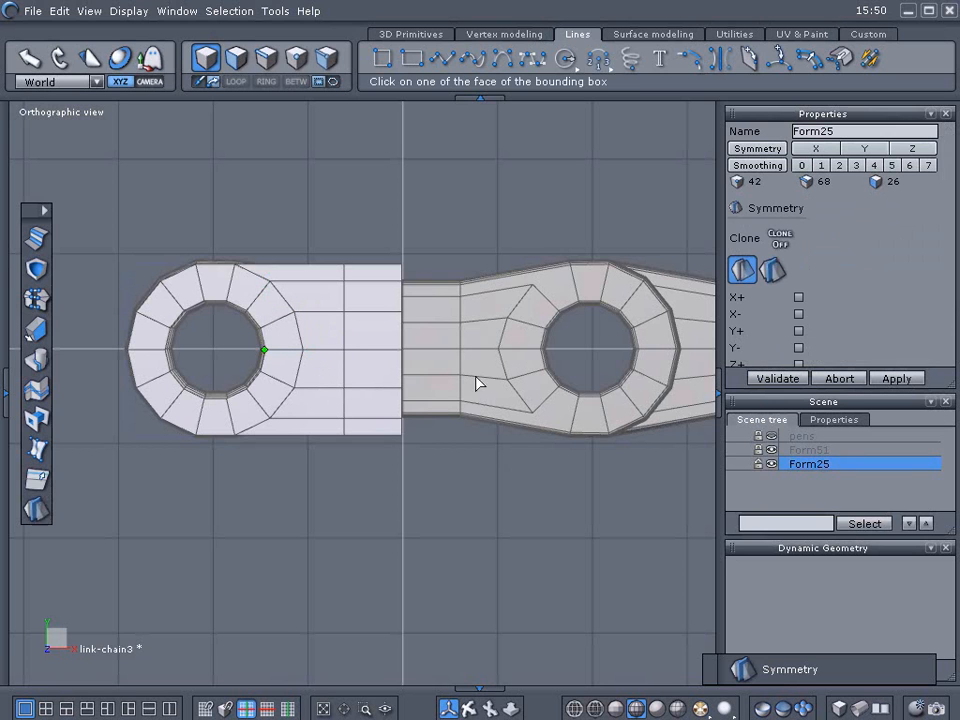
{"action": "left_click", "coordinate": [798, 315]}
{"action": "left_click", "coordinate": [797, 317]}
{"action": "left_click", "coordinate": [798, 298]}
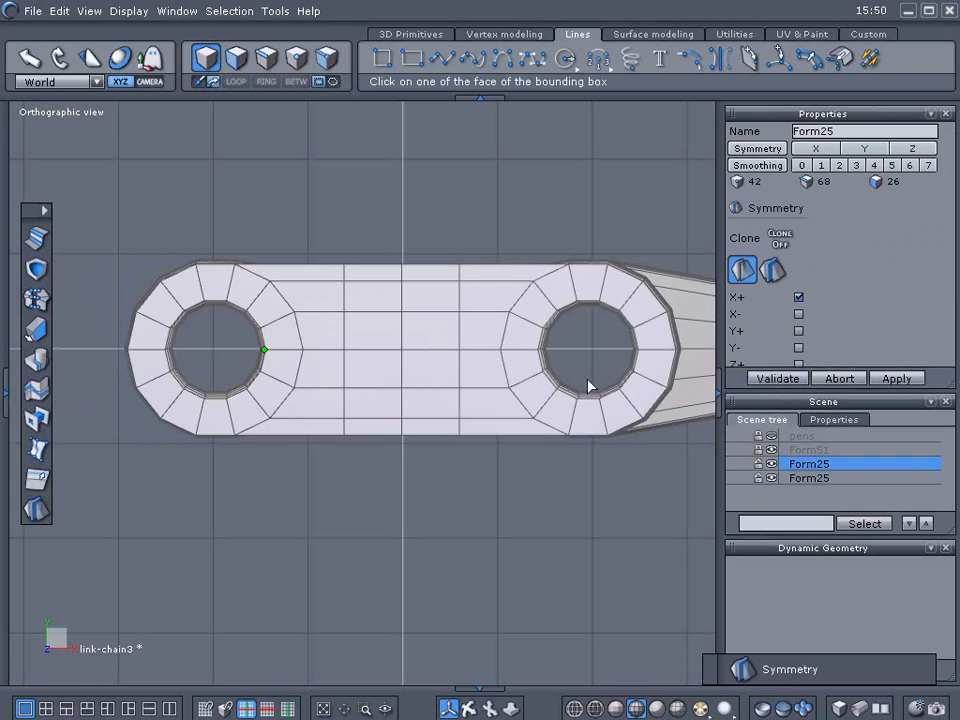
{"action": "left_click", "coordinate": [771, 379]}
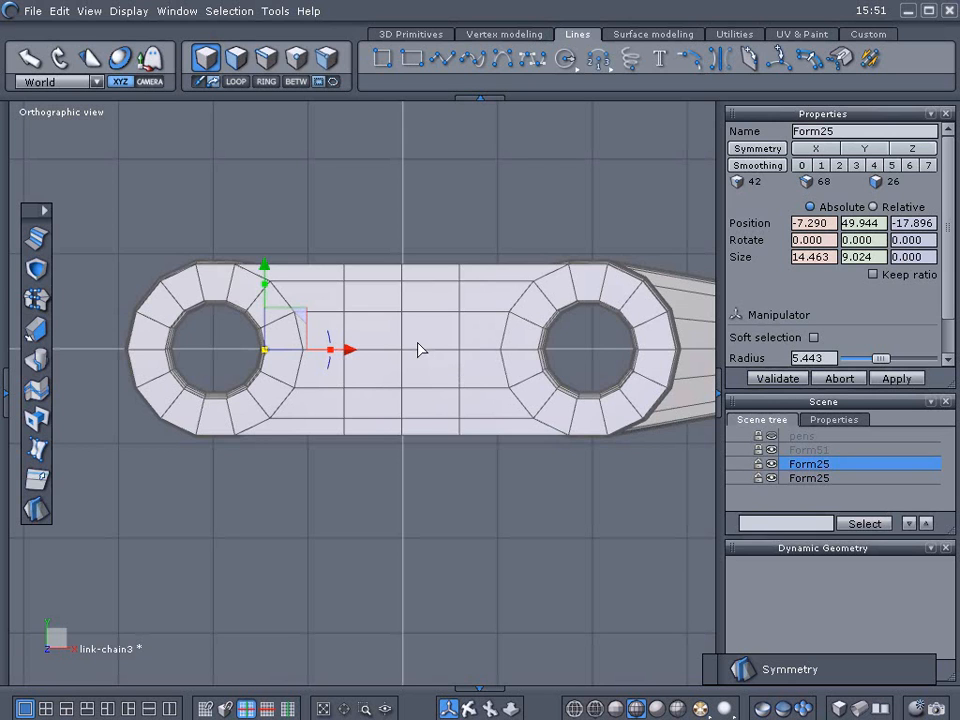
Step: Weld both plate halves into one object and run an average weld with a distance of 0.447
{"action": "left_click", "coordinate": [790, 479], "text": "shift"}
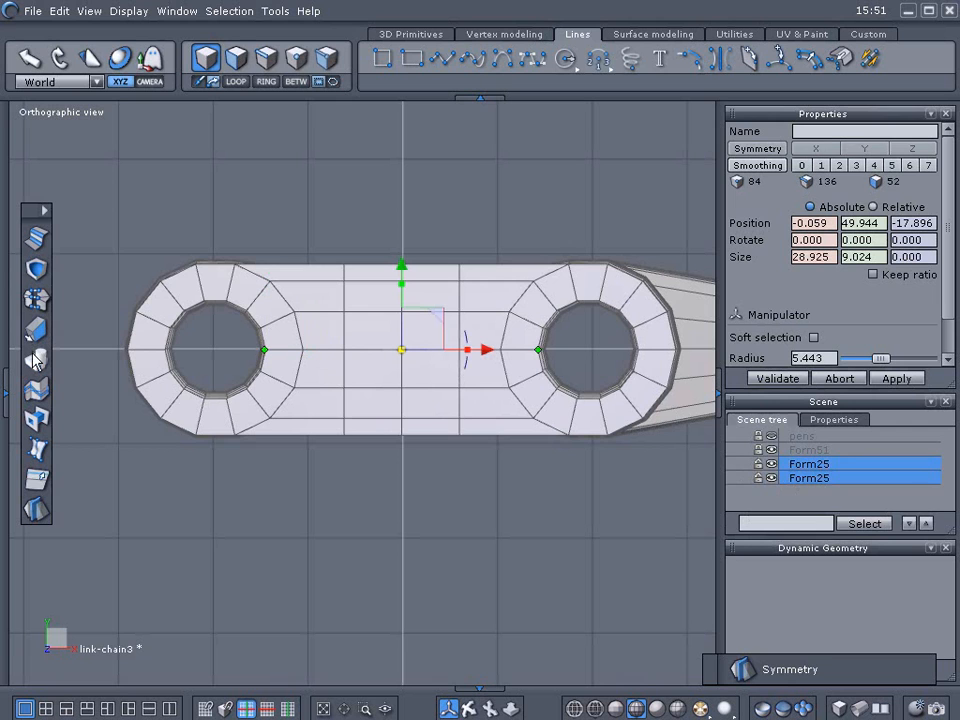
{"action": "left_click", "coordinate": [36, 360]}
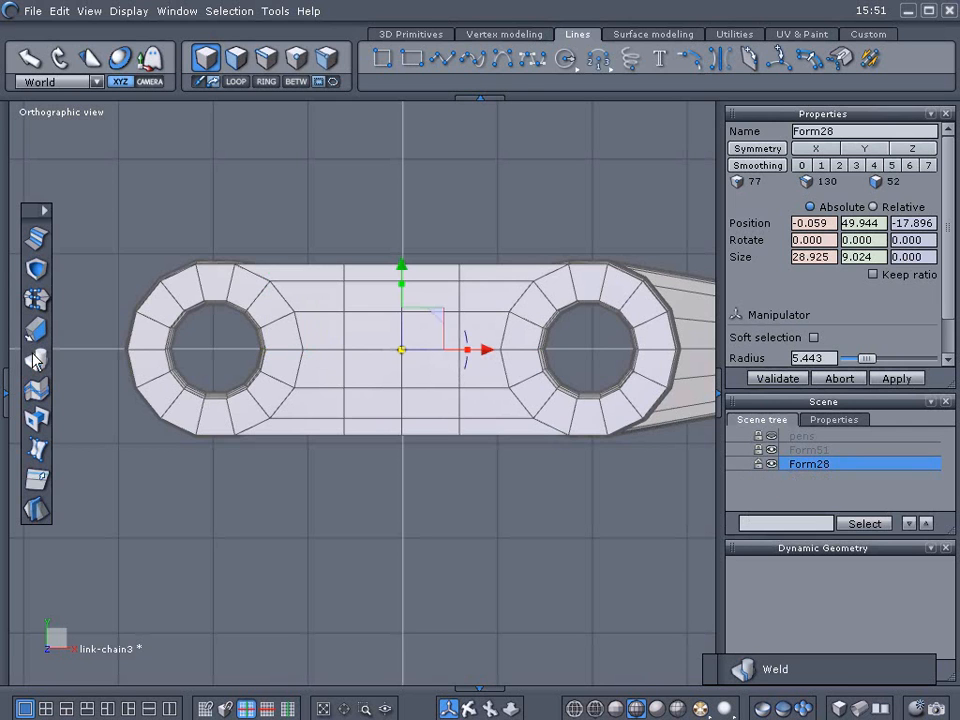
{"action": "left_click", "coordinate": [36, 302]}
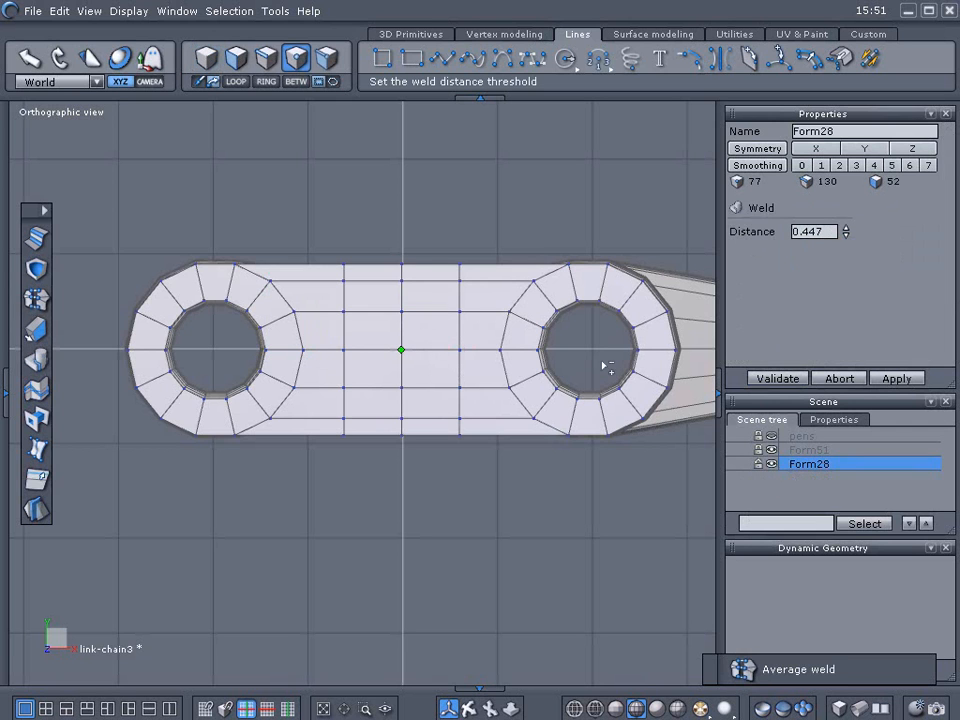
{"action": "left_click", "coordinate": [785, 380]}
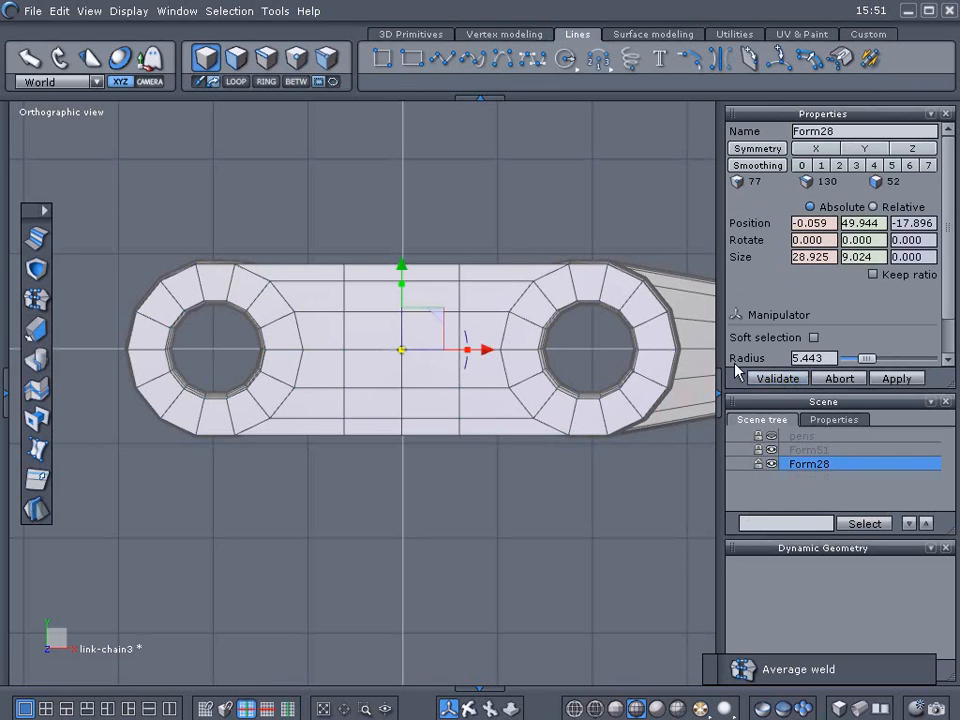
Step: Move the link plate along Z to about -12.25 and give it a thickness of about 2.03
{"action": "right_click_drag", "start_coordinate": [619, 221], "coordinate": [543, 371]}
{"action": "left_click_drag", "start_coordinate": [373, 430], "coordinate": [338, 473]}
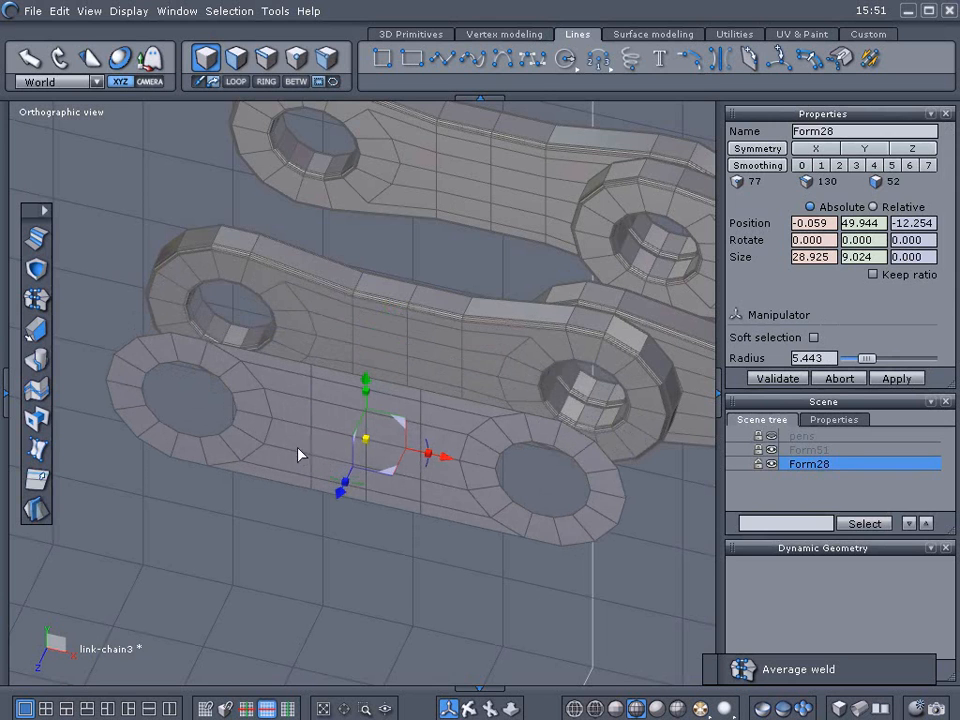
{"action": "left_click", "coordinate": [38, 329]}
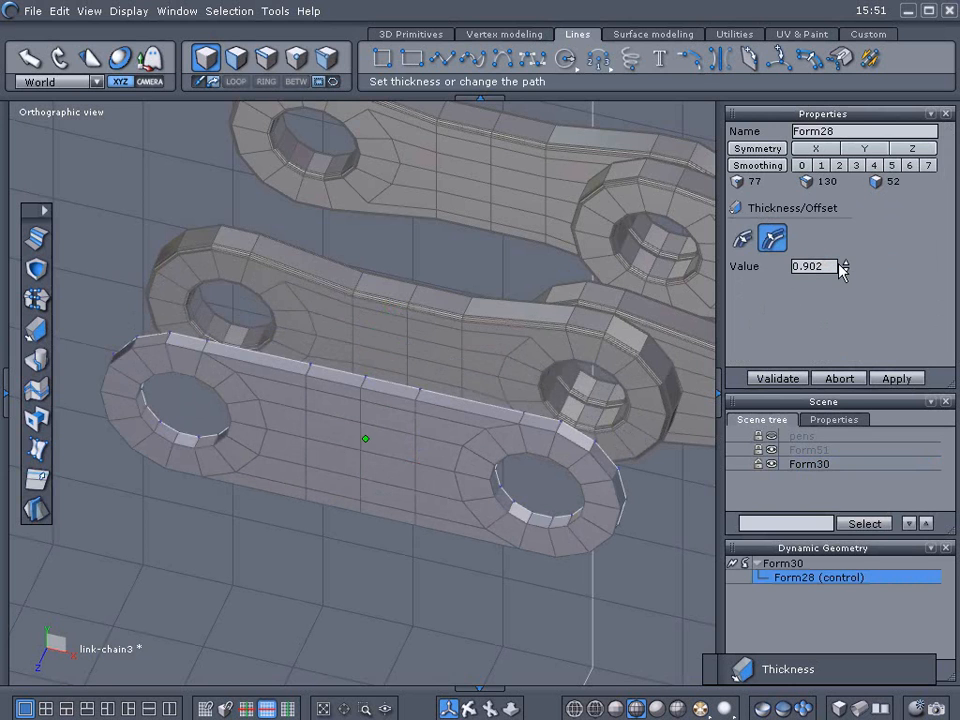
{"action": "key", "text": "5"}
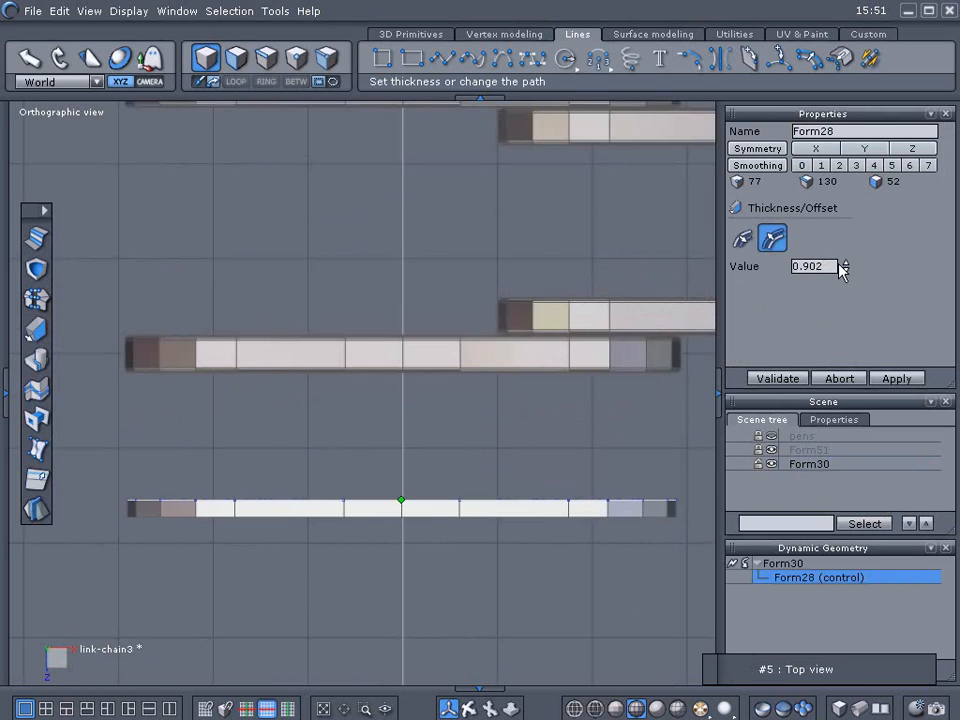
{"action": "left_click_drag", "start_coordinate": [846, 264], "coordinate": [846, 223]}
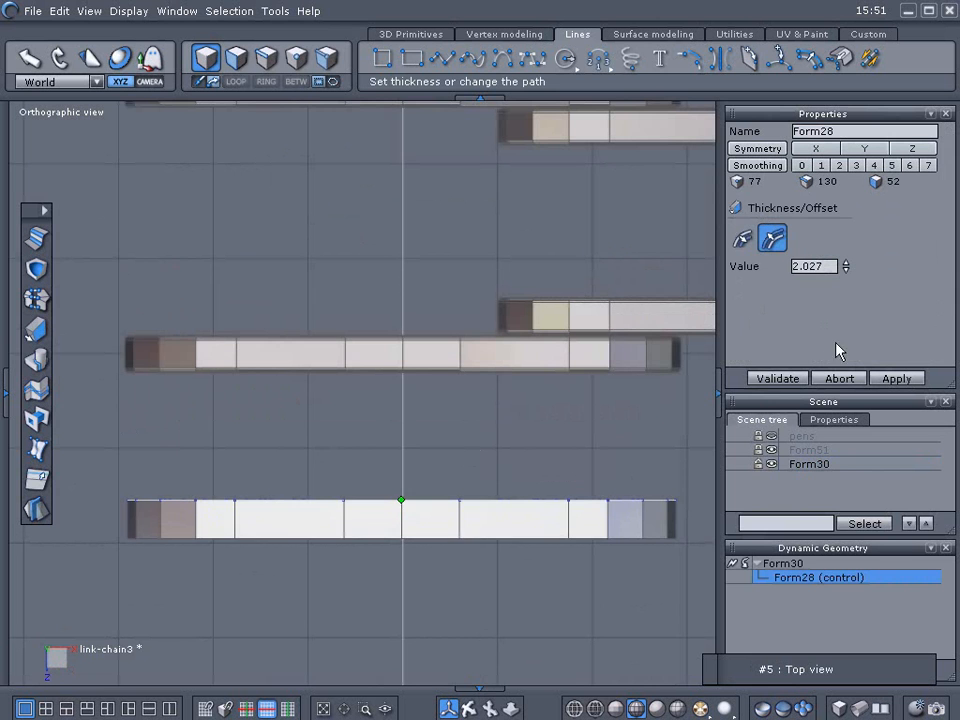
{"action": "left_click", "coordinate": [778, 378]}
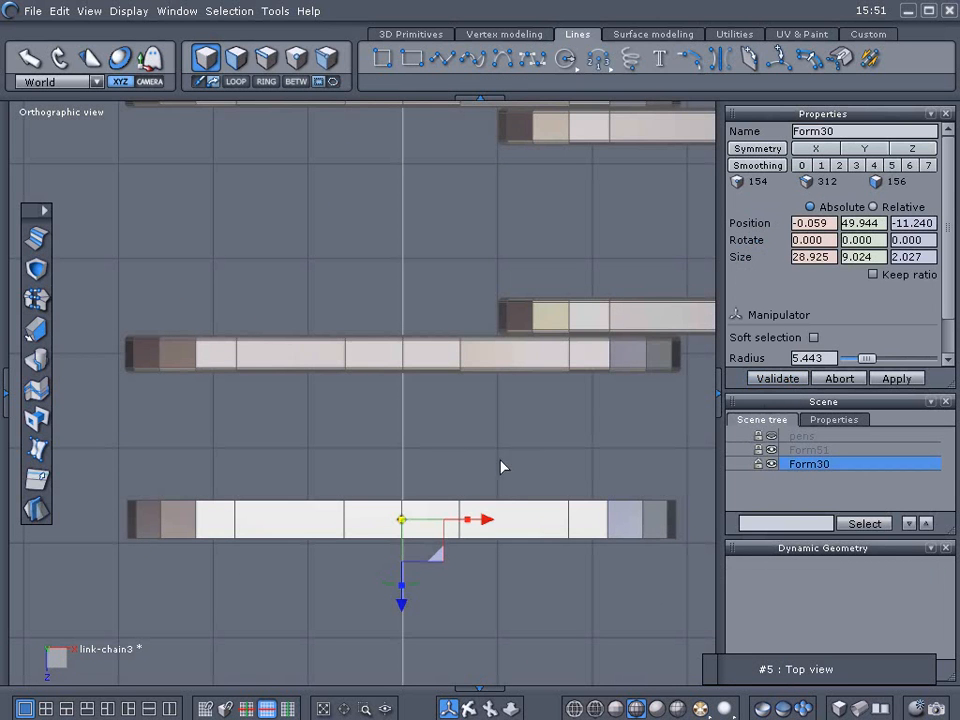
Step: Check the edge loop along the thickened plate's upper front edge, then return to object selection
{"action": "middle_click_drag", "start_coordinate": [474, 480], "coordinate": [455, 360]}
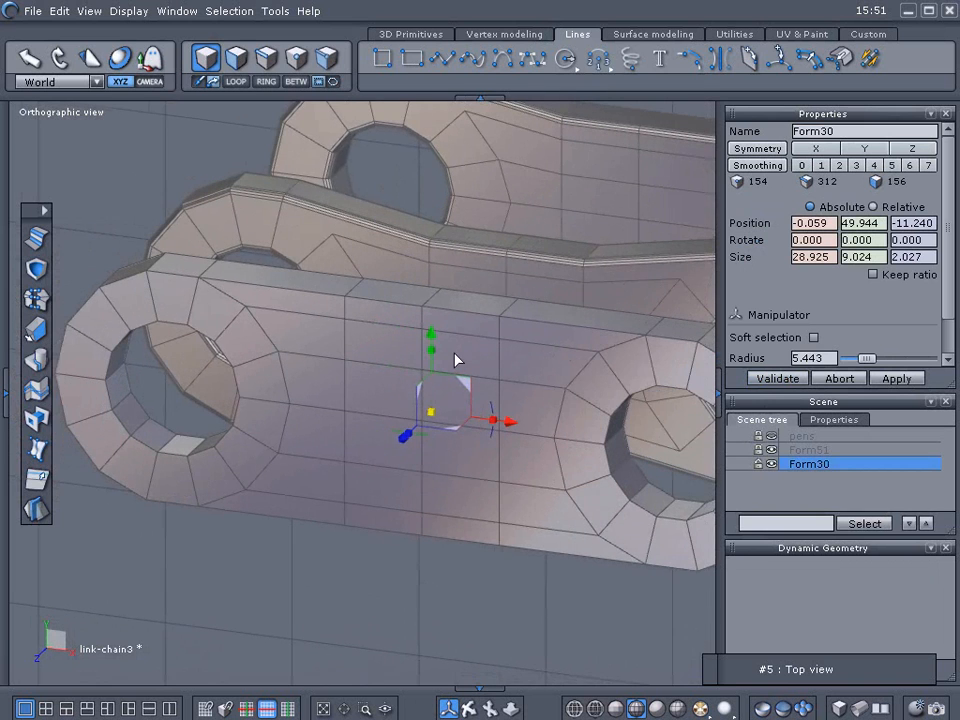
{"action": "left_click", "coordinate": [262, 59]}
{"action": "left_click", "coordinate": [307, 294]}
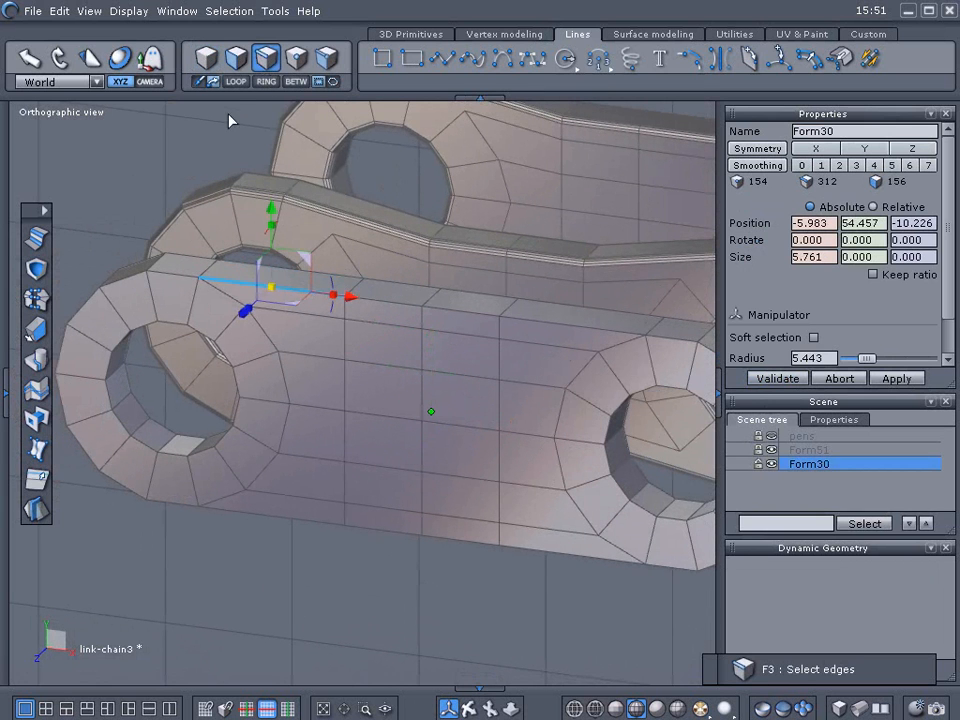
{"action": "left_click", "coordinate": [234, 84]}
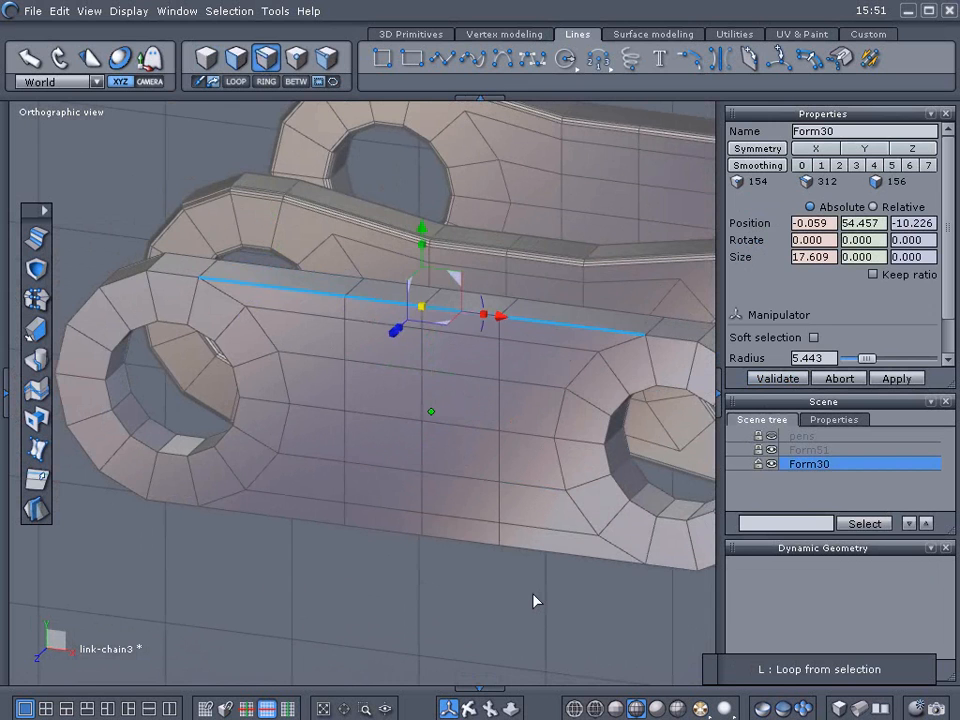
{"action": "key", "text": "F1"}
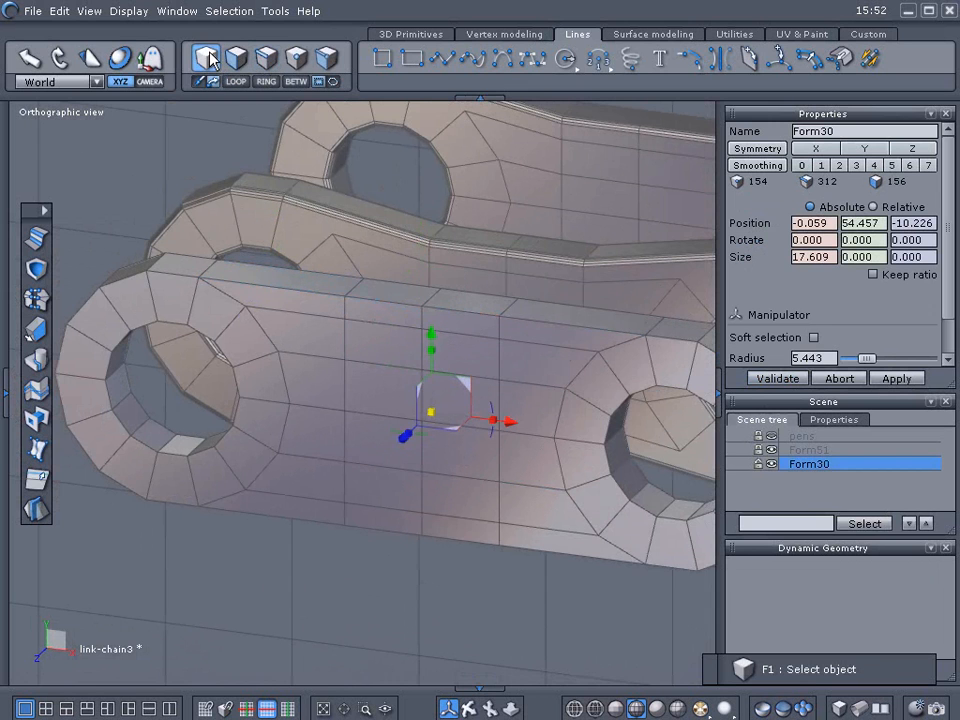
Step: Switch the viewport to plain neutral shading and smooth the link at level 2, then 3, to inspect its rounded edges
{"action": "left_click", "coordinate": [840, 165]}
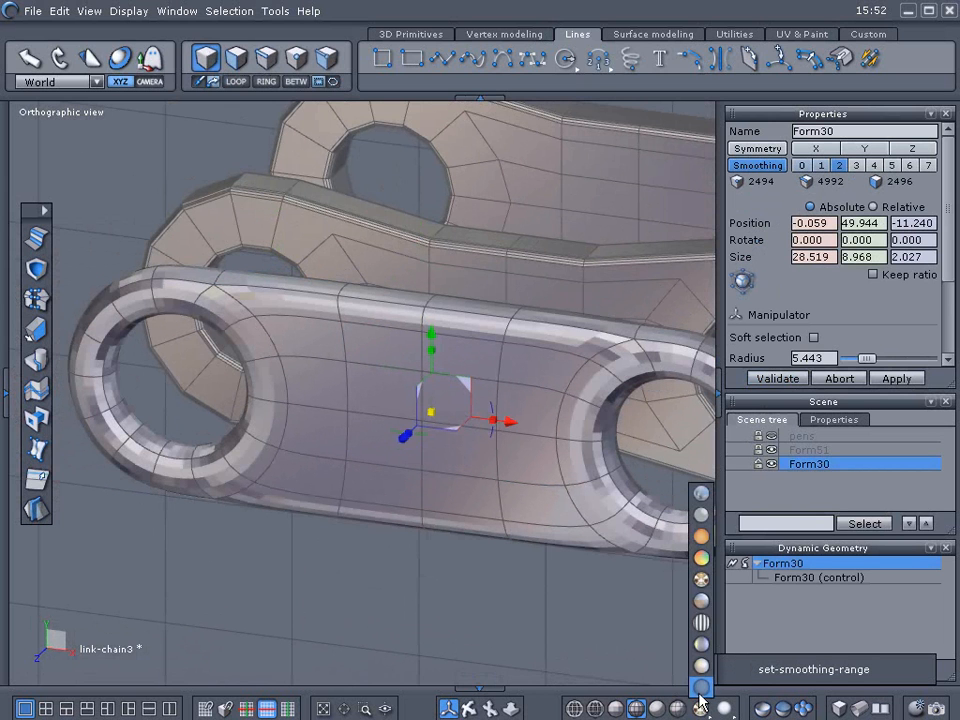
{"action": "left_click", "coordinate": [701, 690]}
{"action": "left_click", "coordinate": [856, 165]}
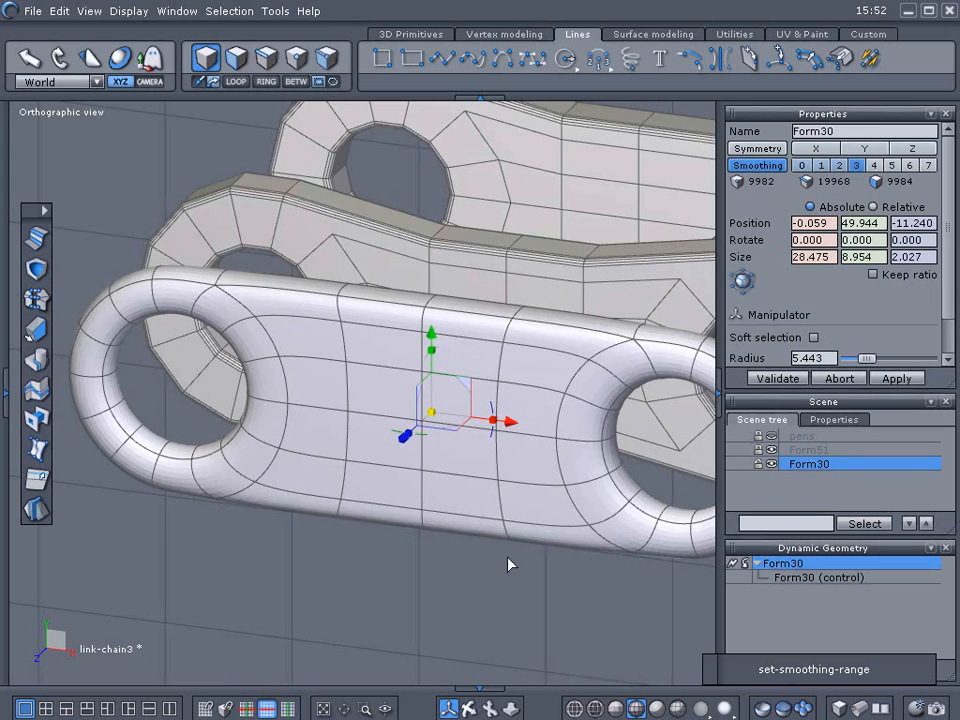
{"action": "right_click_drag", "start_coordinate": [507, 557], "coordinate": [536, 496]}
{"action": "scroll", "coordinate": [615, 363], "scroll_direction": "up", "scroll_amount": 3}
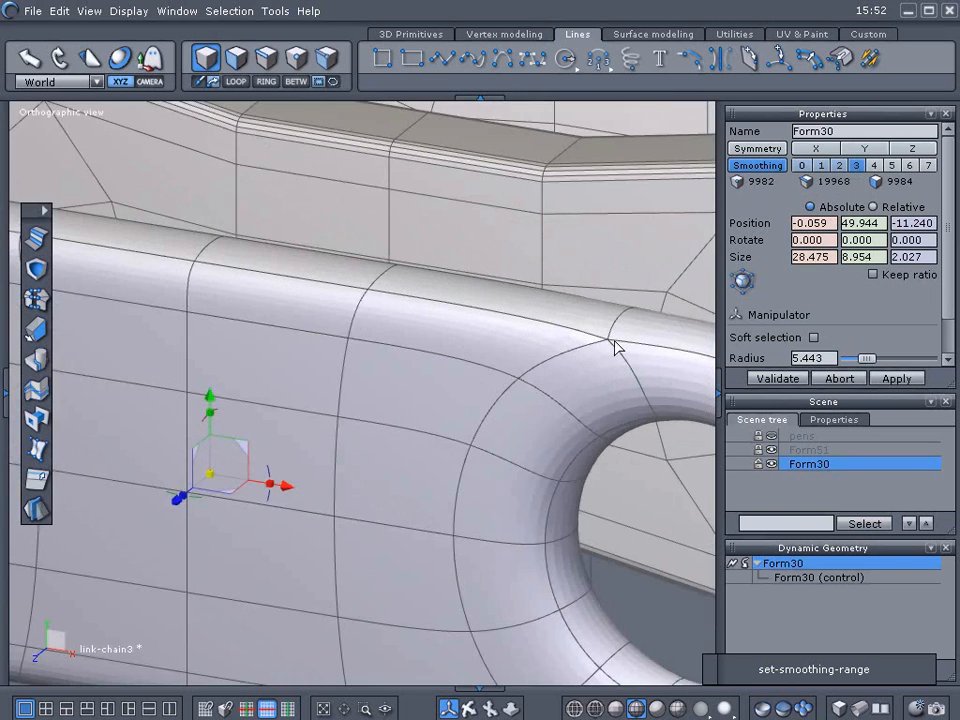
Step: Set the link's smoothing to level 0 and enable its symmetry across Z
{"action": "left_click", "coordinate": [801, 165]}
{"action": "scroll", "coordinate": [676, 441], "scroll_direction": "down", "scroll_amount": 3}
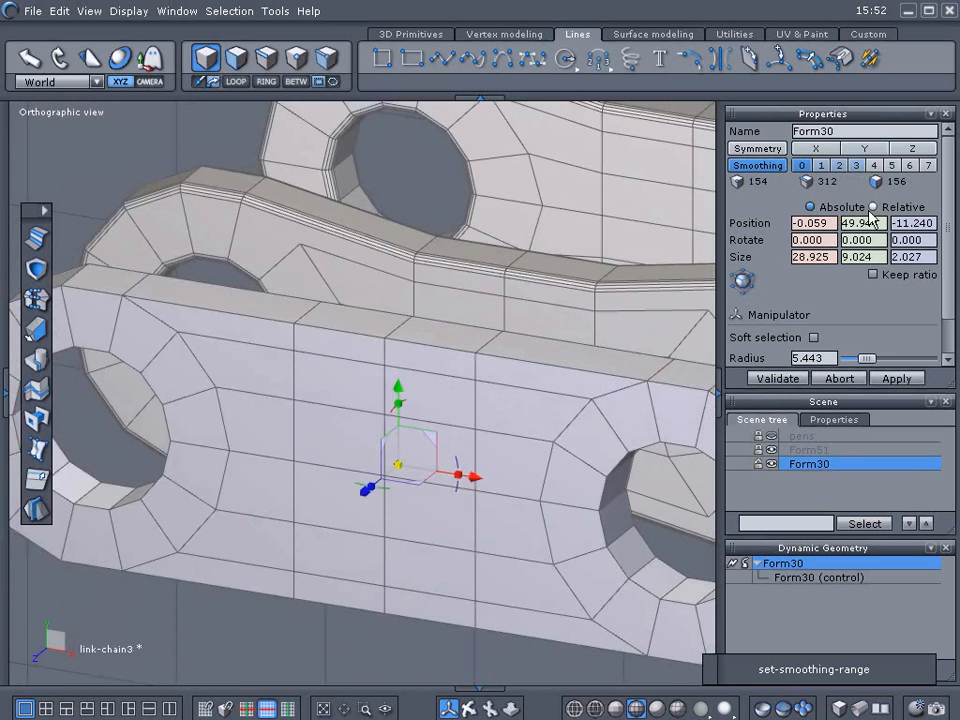
{"action": "left_click", "coordinate": [912, 148]}
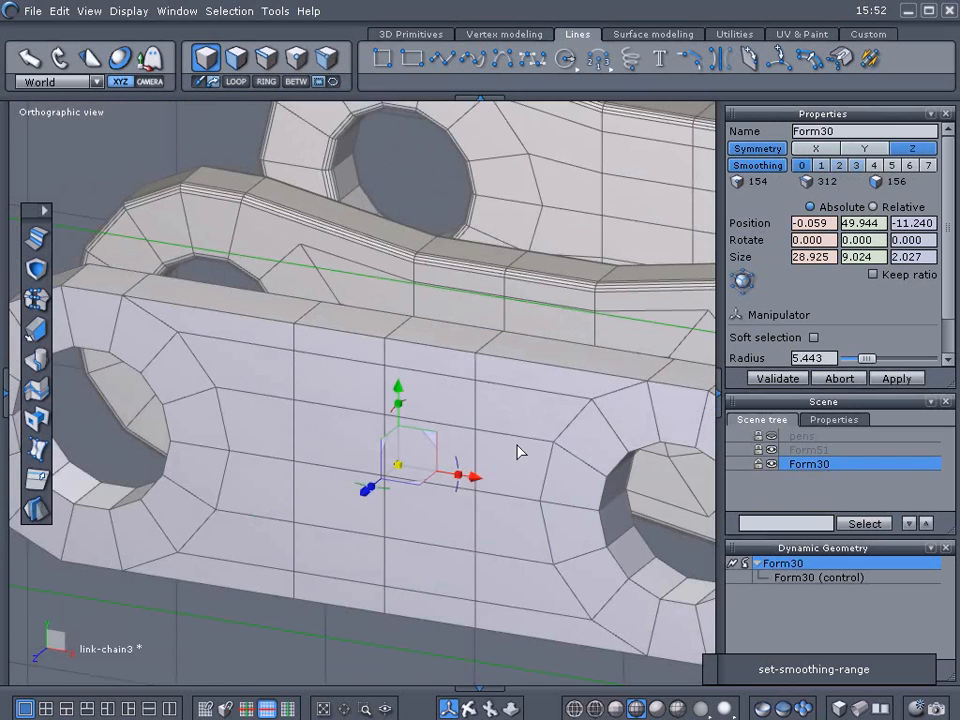
{"action": "scroll", "coordinate": [511, 420], "scroll_direction": "down", "scroll_amount": 2}
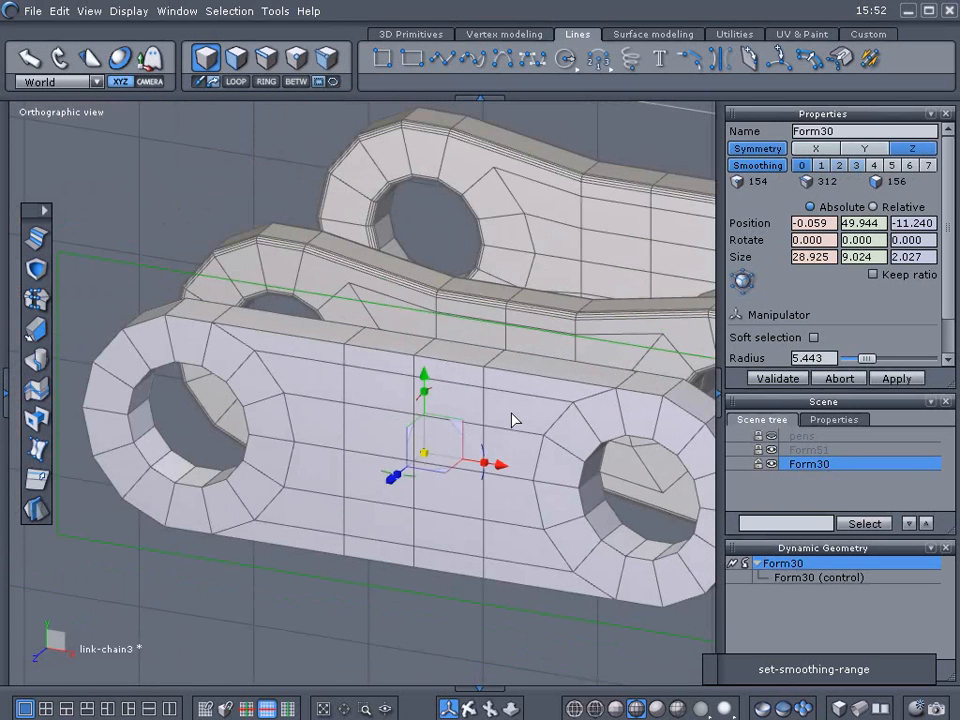
Step: Dissolve the two diagonal edges that connect the plate's upper long edge to the corners around the holes
{"action": "key", "text": "F3"}
{"action": "double_click", "coordinate": [568, 390]}
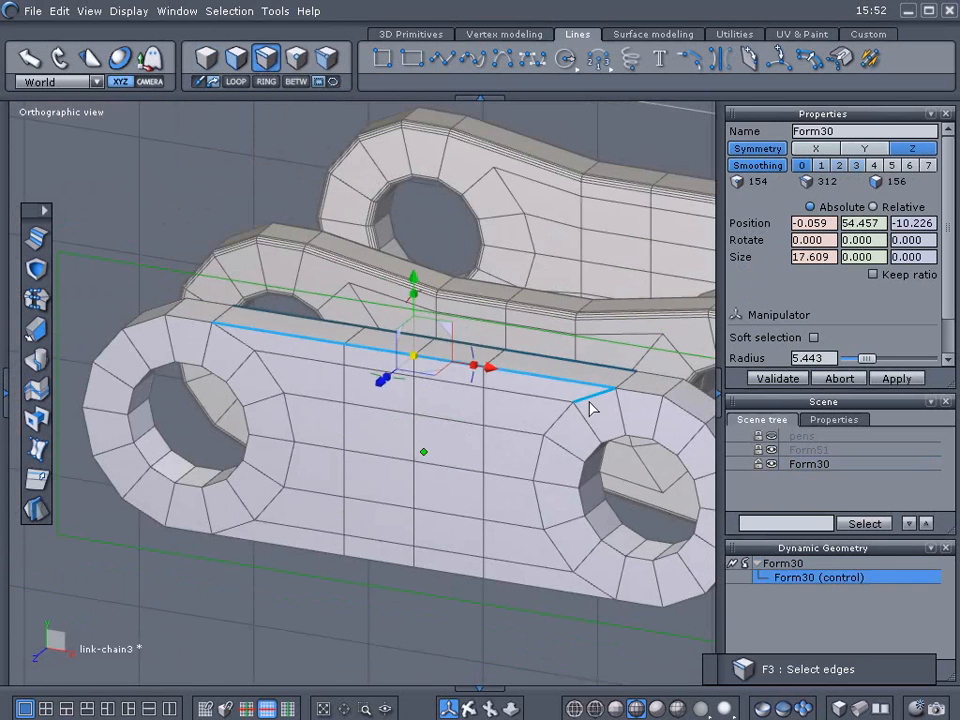
{"action": "left_click", "coordinate": [620, 422]}
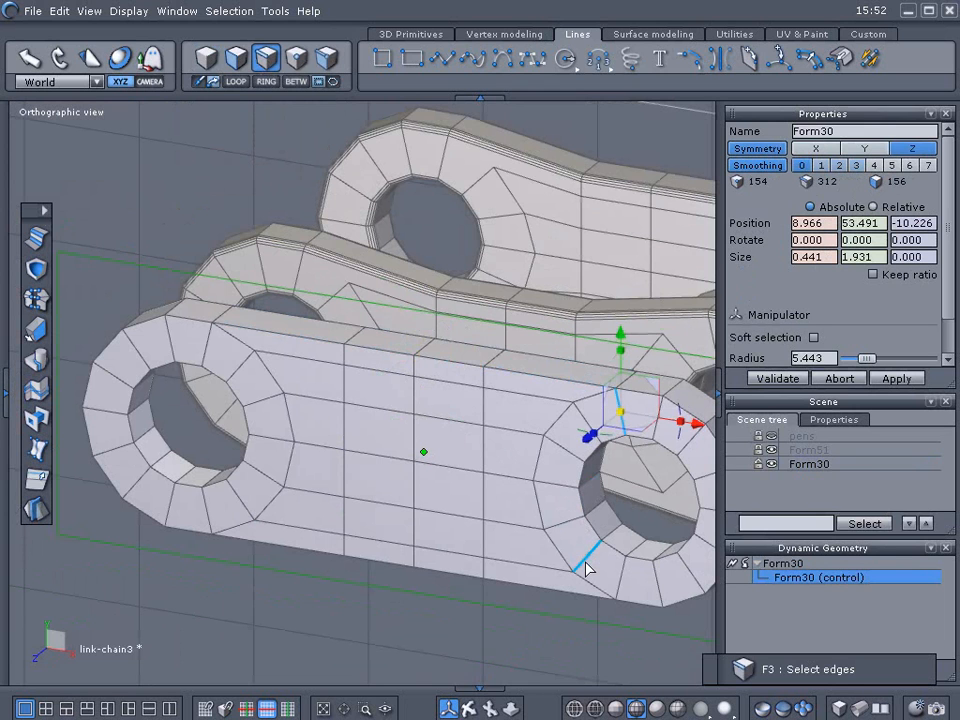
{"action": "left_click", "coordinate": [242, 349]}
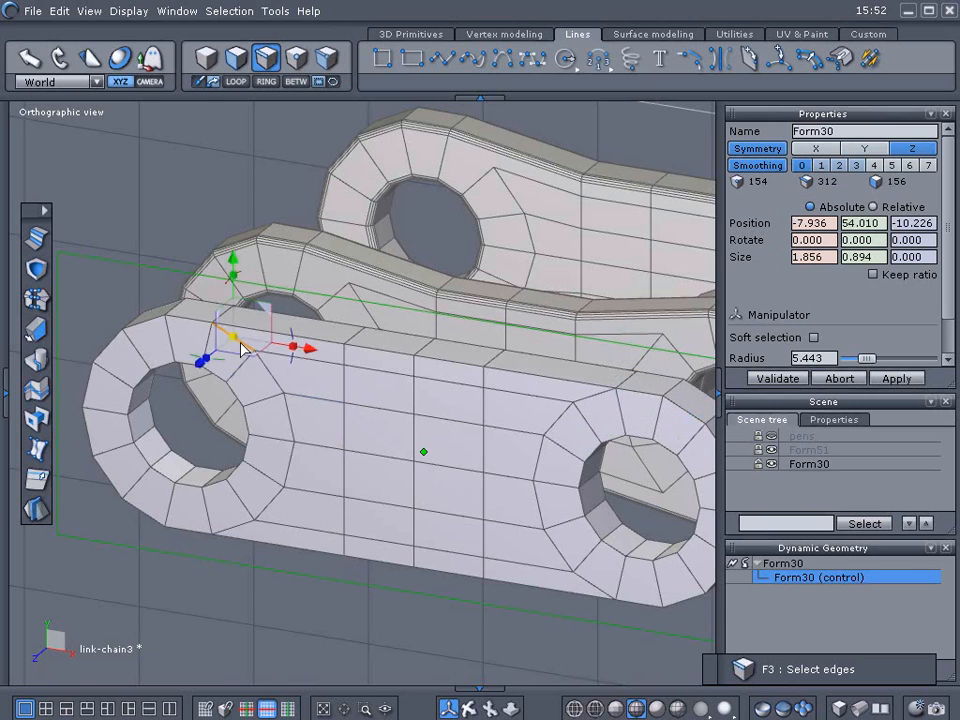
{"action": "left_click", "coordinate": [594, 400], "text": "shift"}
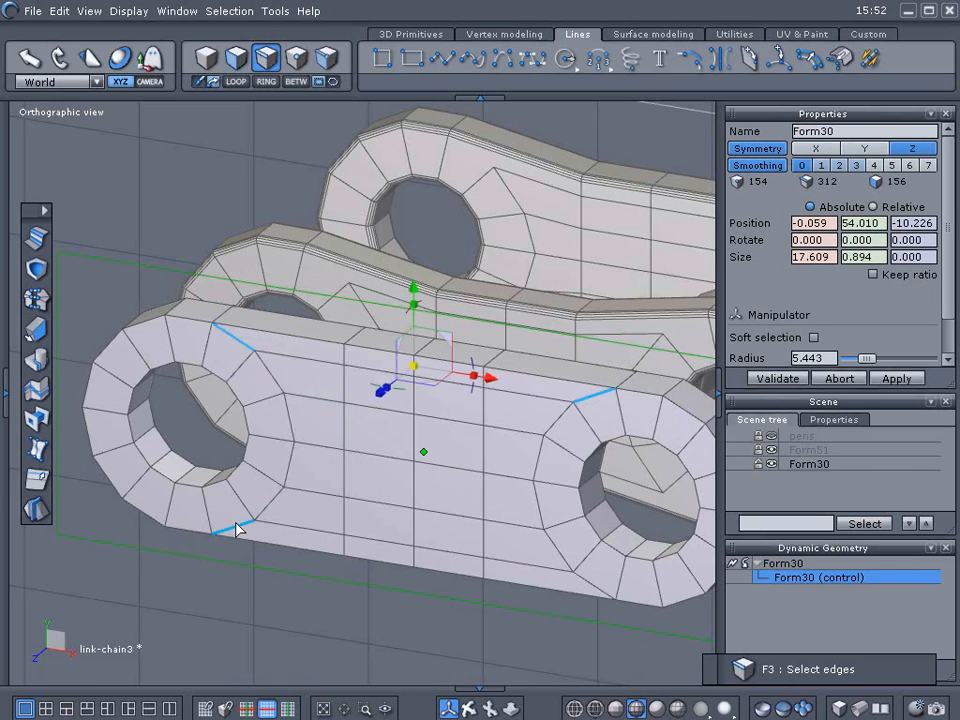
{"action": "key", "text": "BackSpace"}
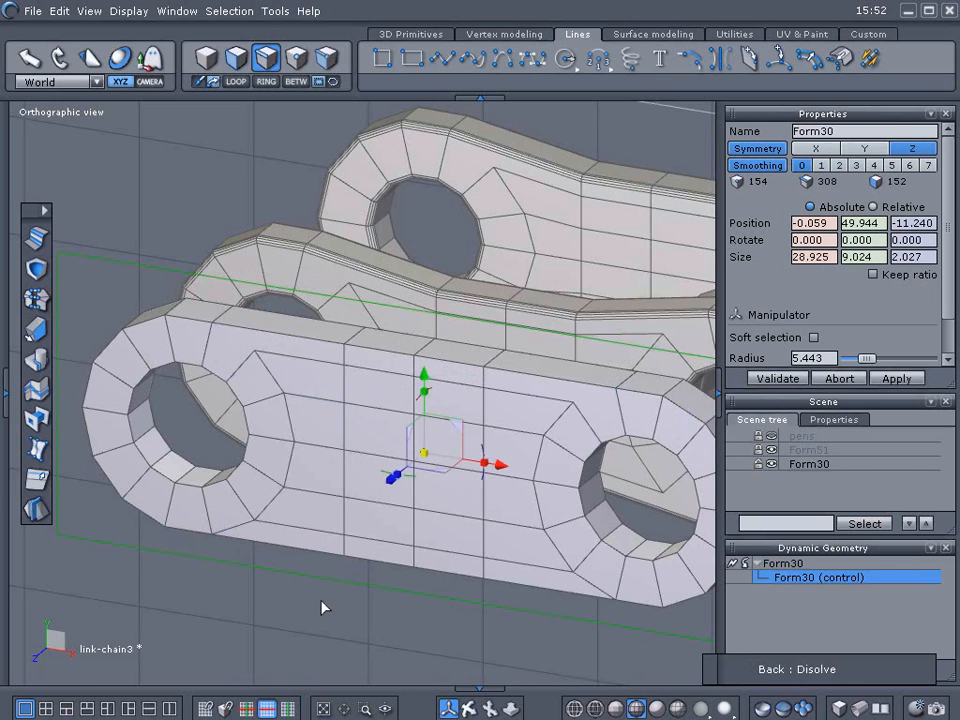
Step: Dissolve the two matching diagonal edges along the plate's lower long edge
{"action": "middle_click_drag", "start_coordinate": [325, 650], "coordinate": [404, 513]}
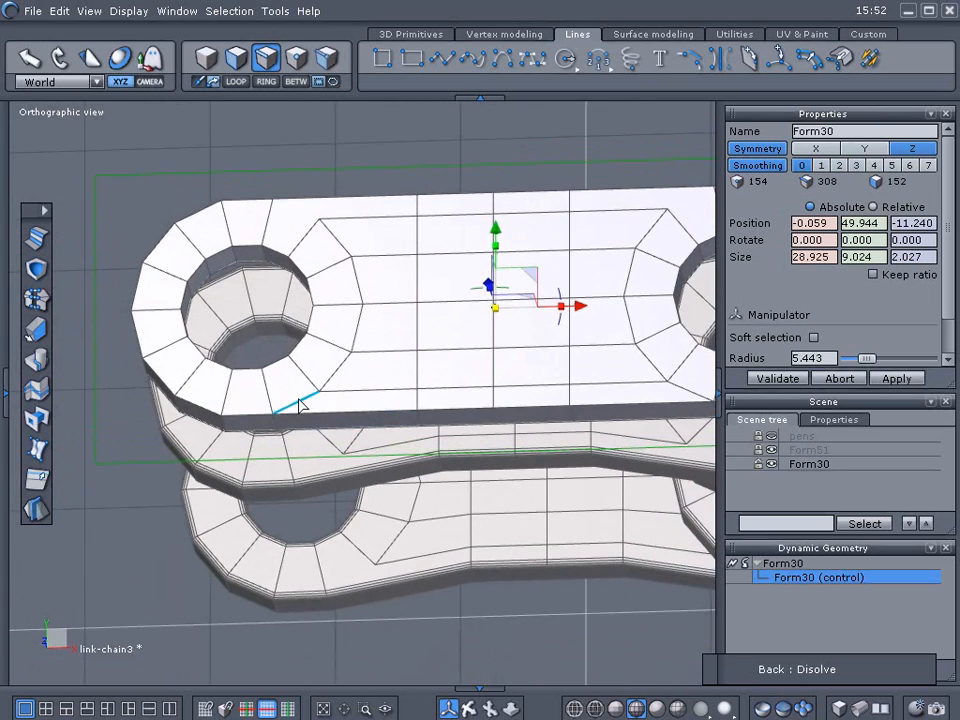
{"action": "left_click", "coordinate": [300, 404]}
{"action": "left_click", "coordinate": [690, 393], "text": "shift"}
{"action": "key", "text": "BackSpace"}
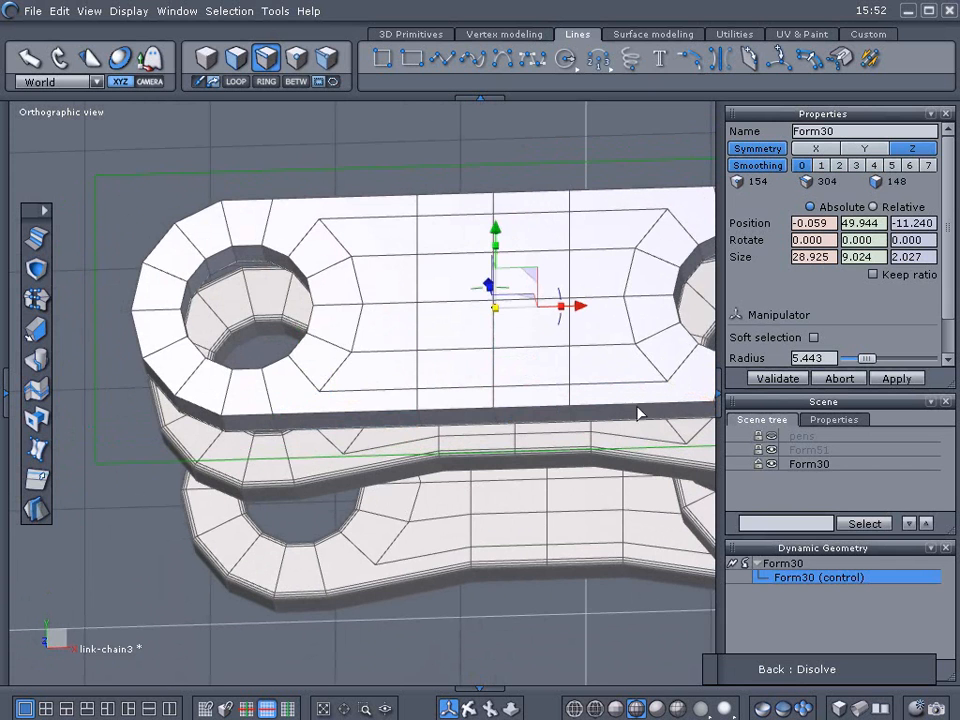
{"action": "middle_click_drag", "start_coordinate": [404, 621], "coordinate": [388, 653]}
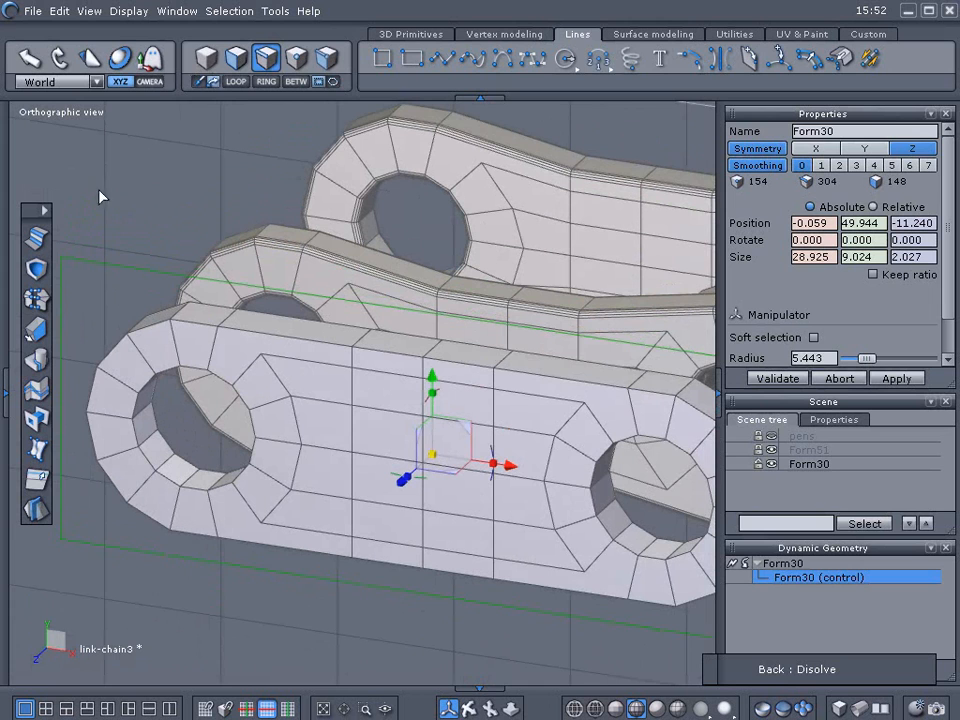
Step: Turn off the link's symmetry and apply an average weld to it
{"action": "left_click", "coordinate": [758, 150]}
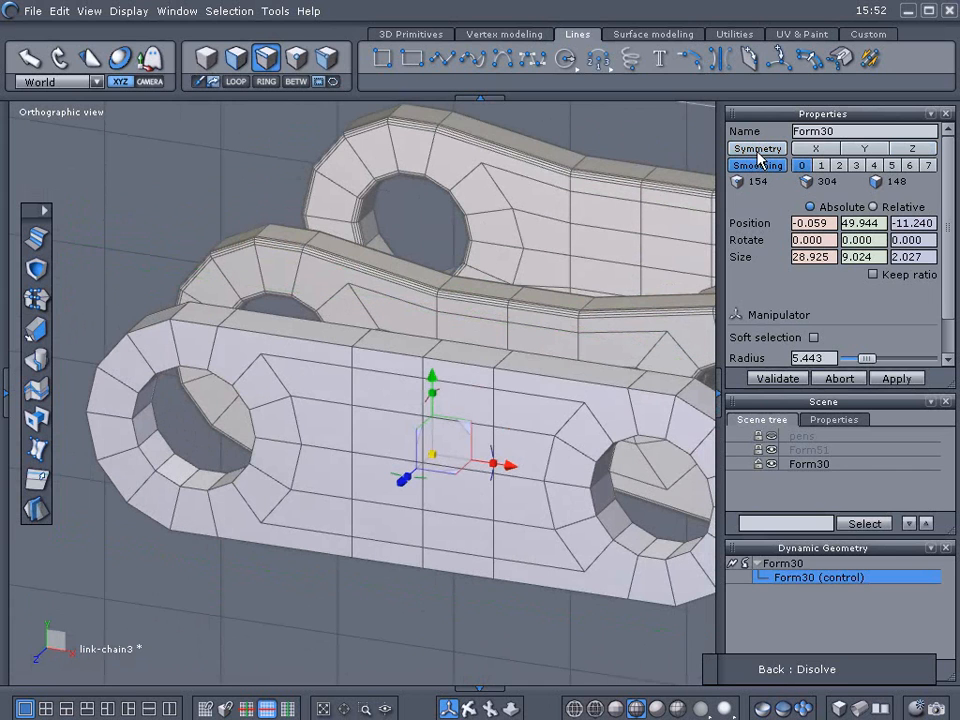
{"action": "left_click", "coordinate": [38, 234]}
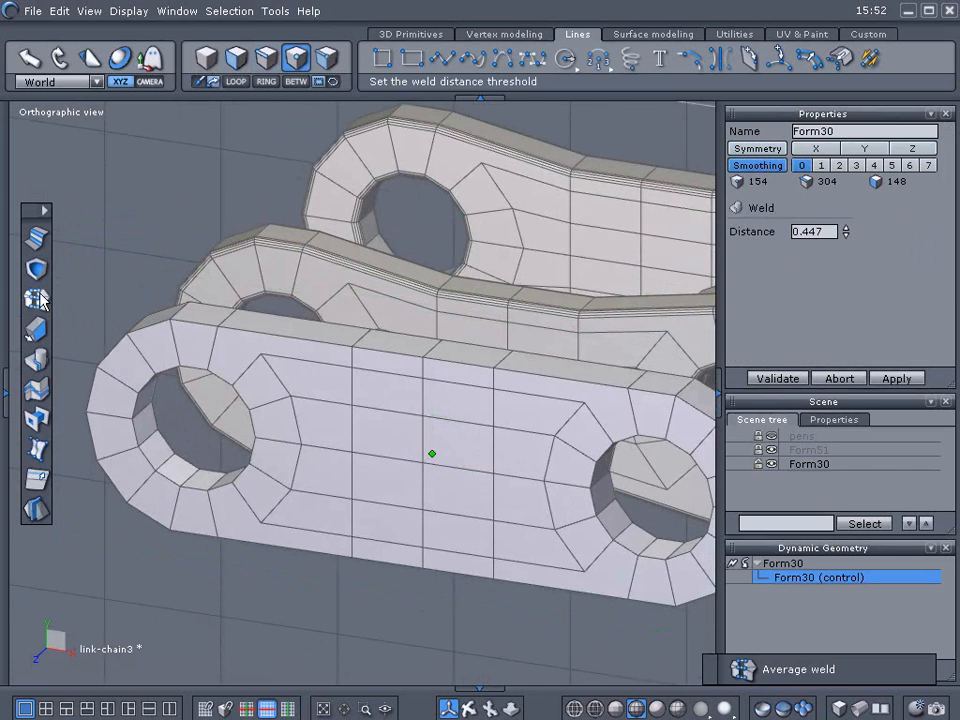
{"action": "left_click", "coordinate": [775, 378]}
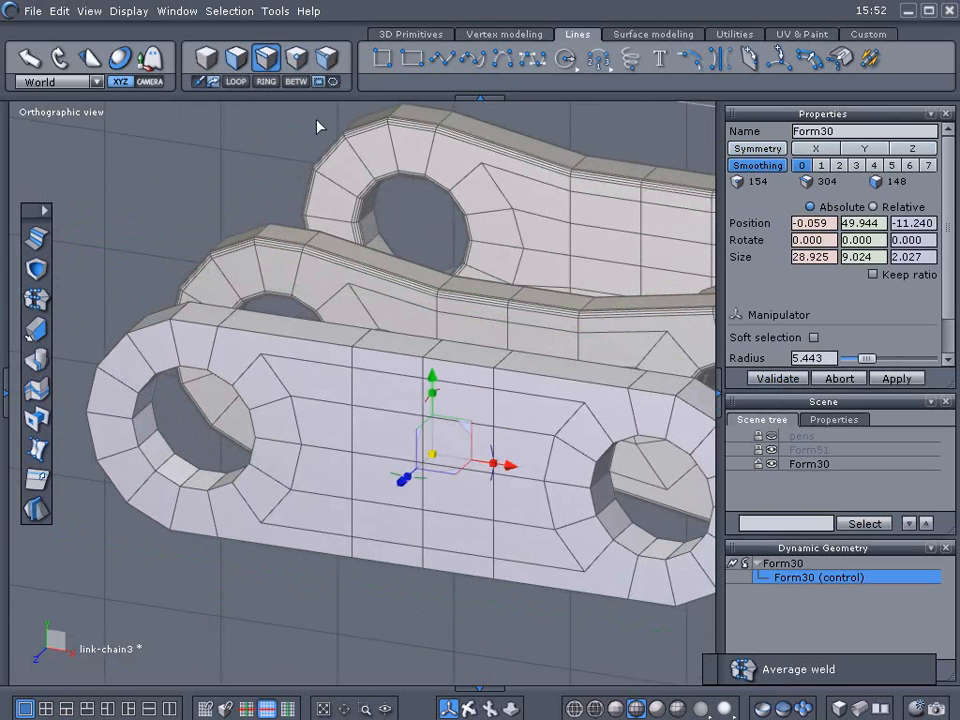
{"action": "left_click", "coordinate": [266, 57]}
{"action": "left_click", "coordinate": [280, 339]}
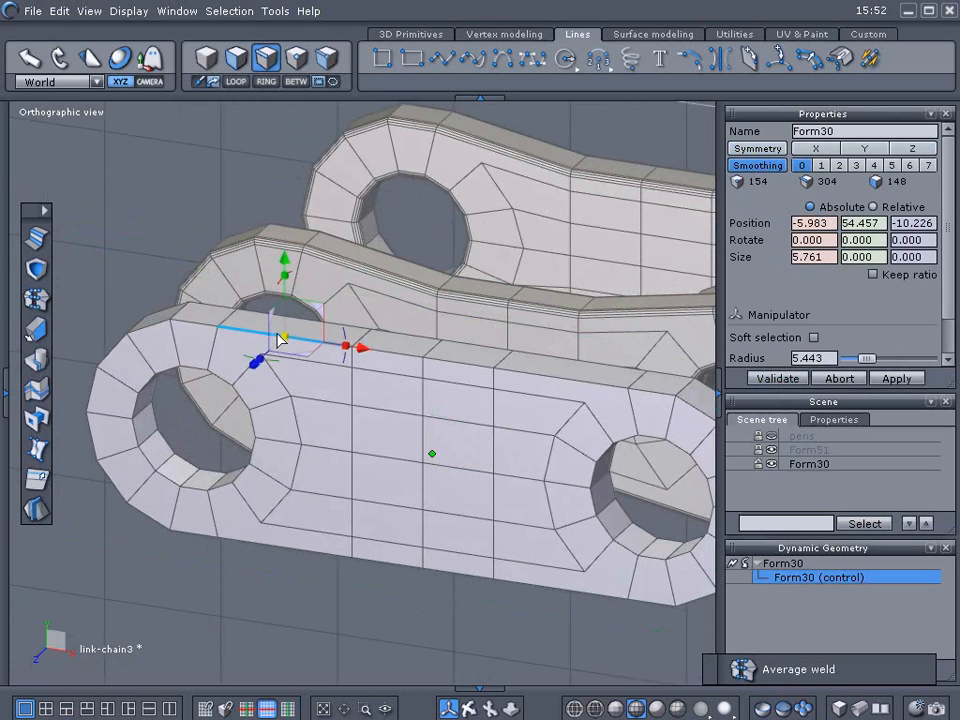
{"action": "left_click", "coordinate": [232, 82]}
{"action": "middle_click_drag", "start_coordinate": [328, 283], "coordinate": [293, 233]}
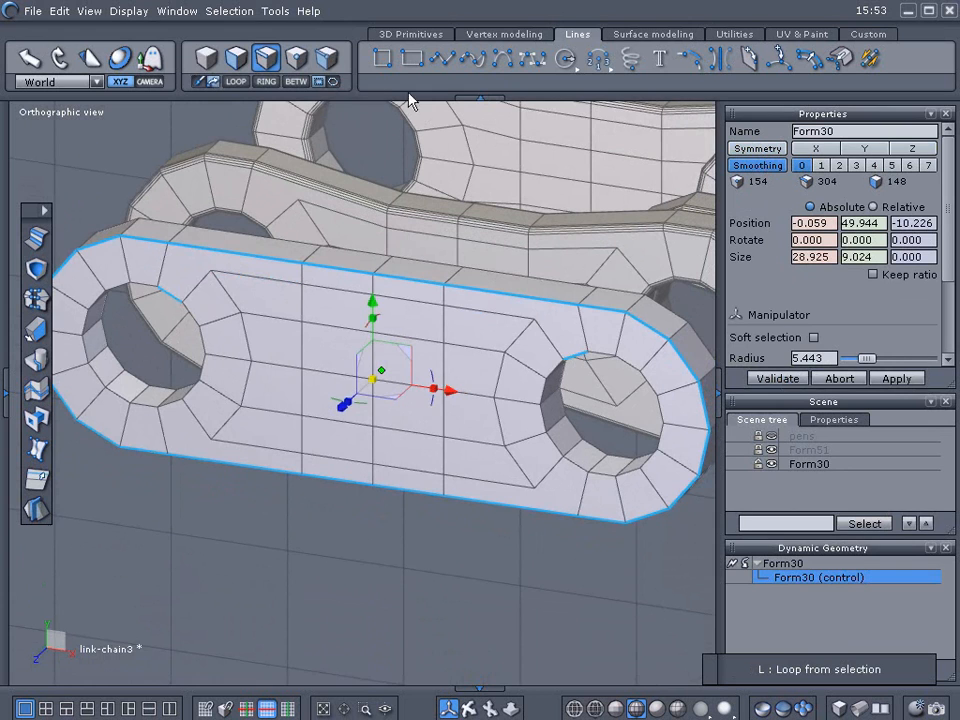
{"action": "left_click", "coordinate": [238, 83]}
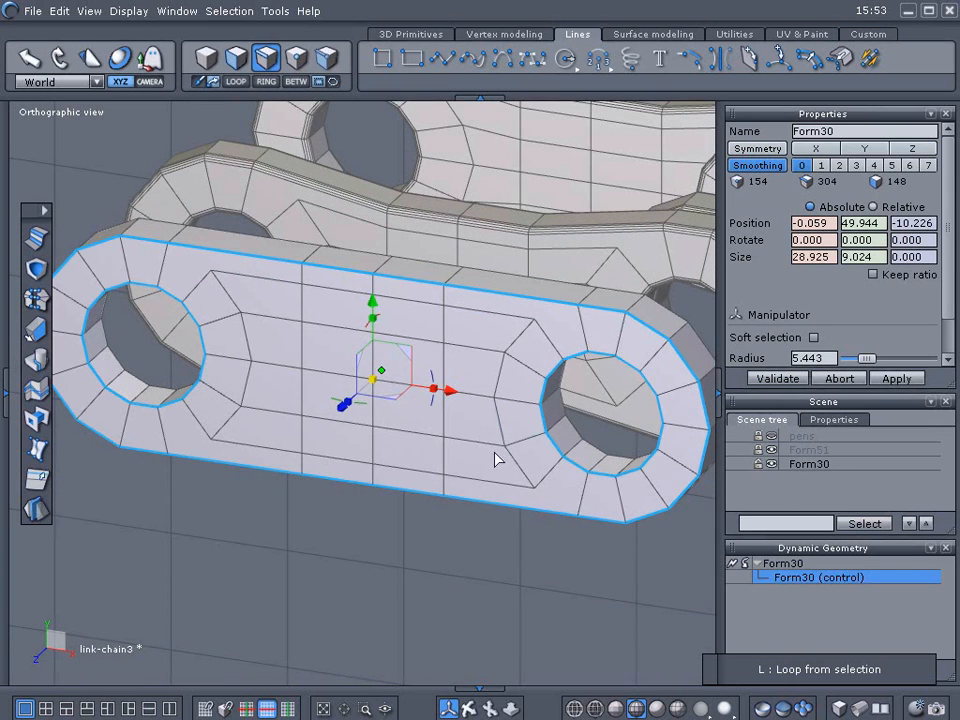
{"action": "right_click_drag", "start_coordinate": [520, 512], "coordinate": [557, 505]}
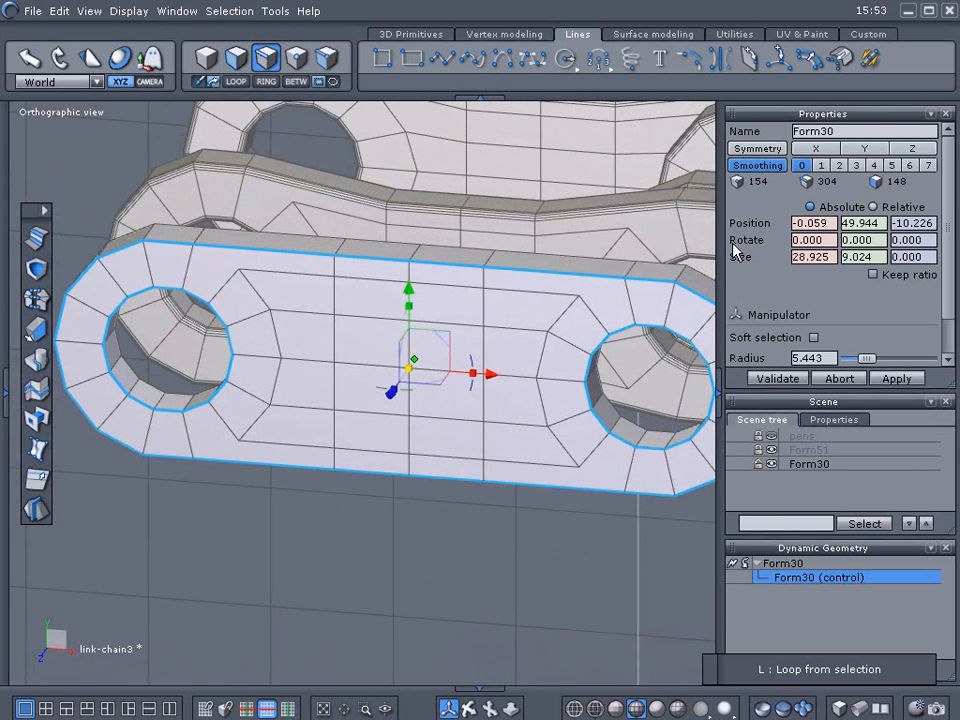
Step: Select the two middle faces on the link's upper side and enable Y symmetry with soft selection
{"action": "left_click", "coordinate": [236, 57]}
{"action": "left_click", "coordinate": [380, 252]}
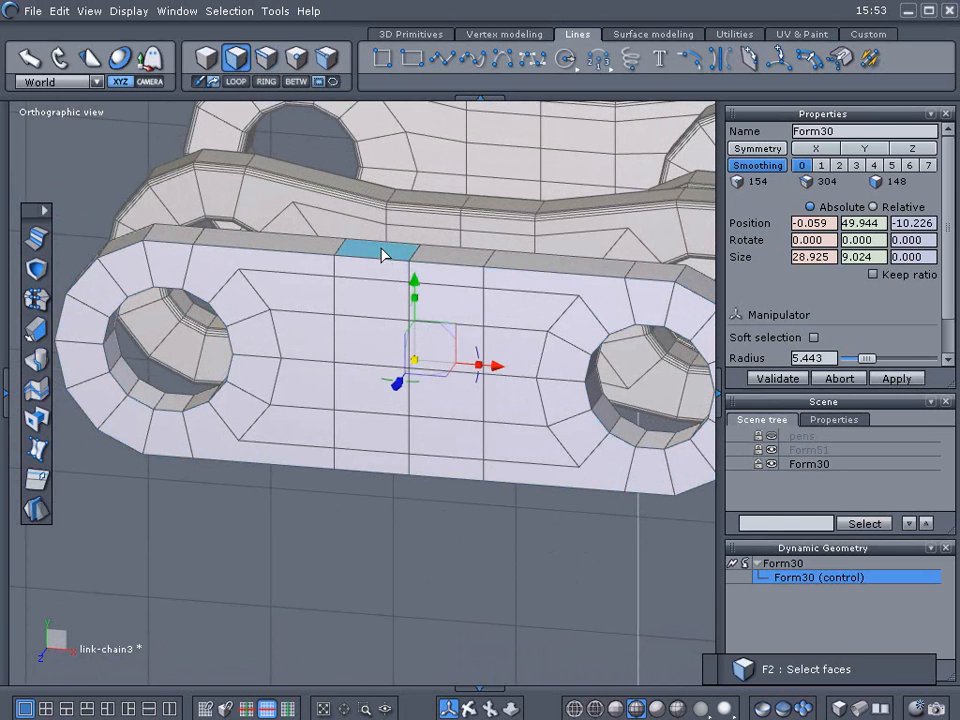
{"action": "left_click", "coordinate": [450, 263], "text": "shift"}
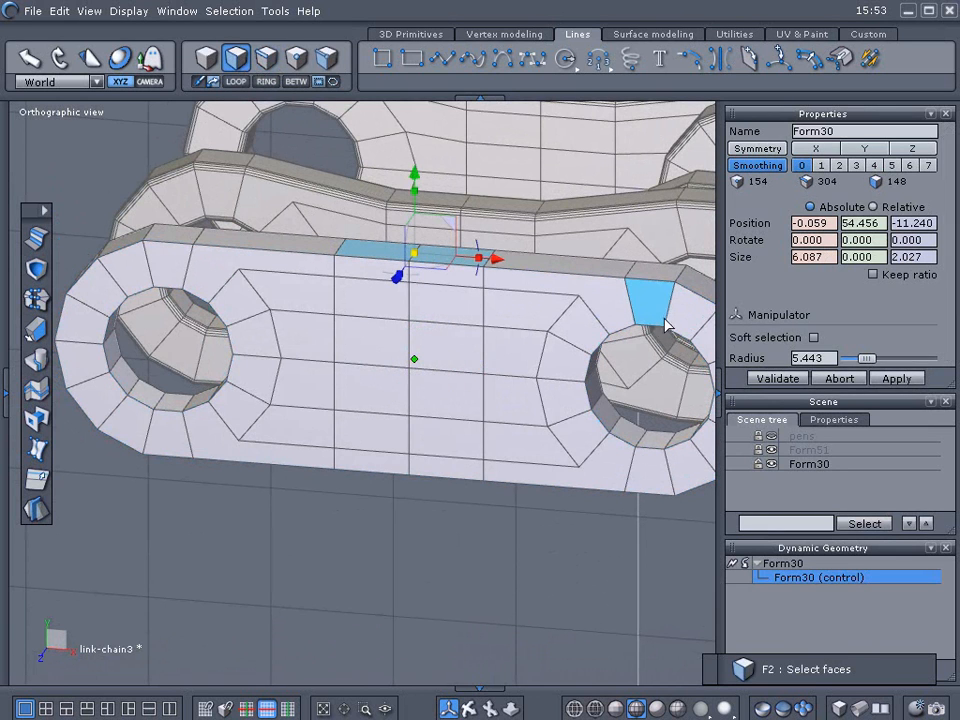
{"action": "left_click", "coordinate": [907, 150]}
{"action": "left_click", "coordinate": [879, 150]}
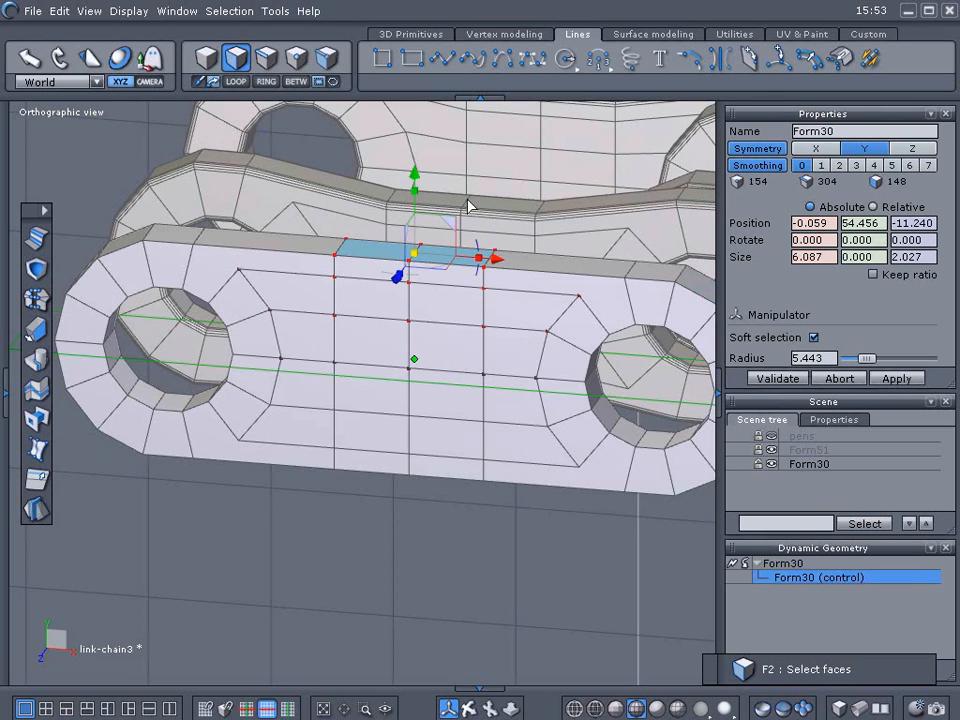
Step: Lower the selected faces to about 53.94 in Y to narrow the link's waist, widening the soft selection radius to about 8.49
{"action": "left_click_drag", "start_coordinate": [414, 173], "coordinate": [413, 184]}
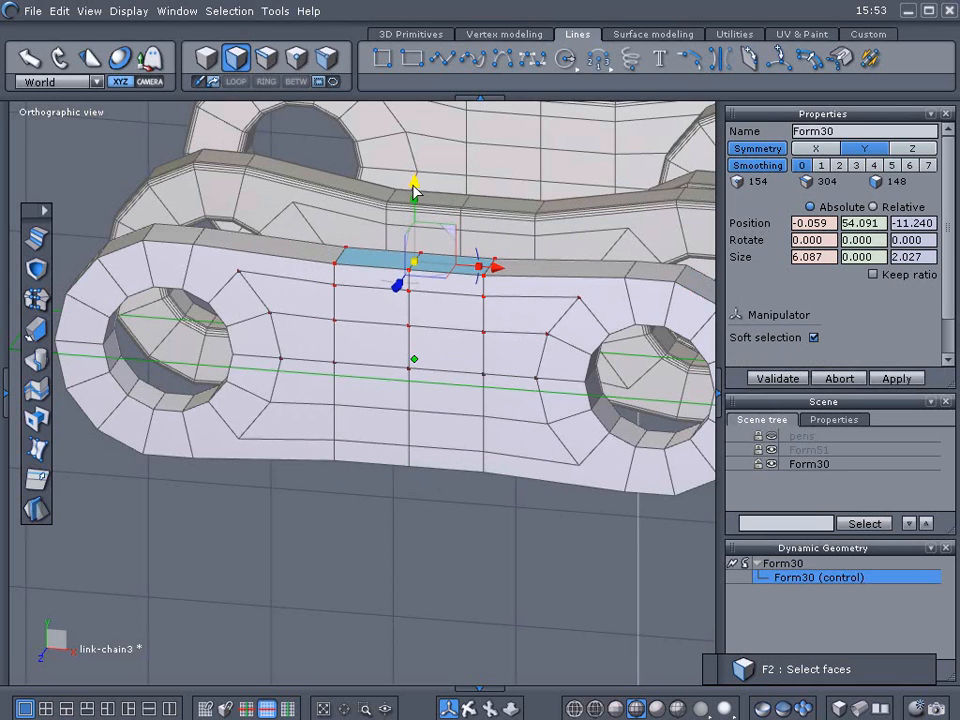
{"action": "left_click_drag", "start_coordinate": [868, 358], "coordinate": [878, 362]}
{"action": "left_click_drag", "start_coordinate": [422, 188], "coordinate": [422, 190]}
{"action": "key", "text": "2"}
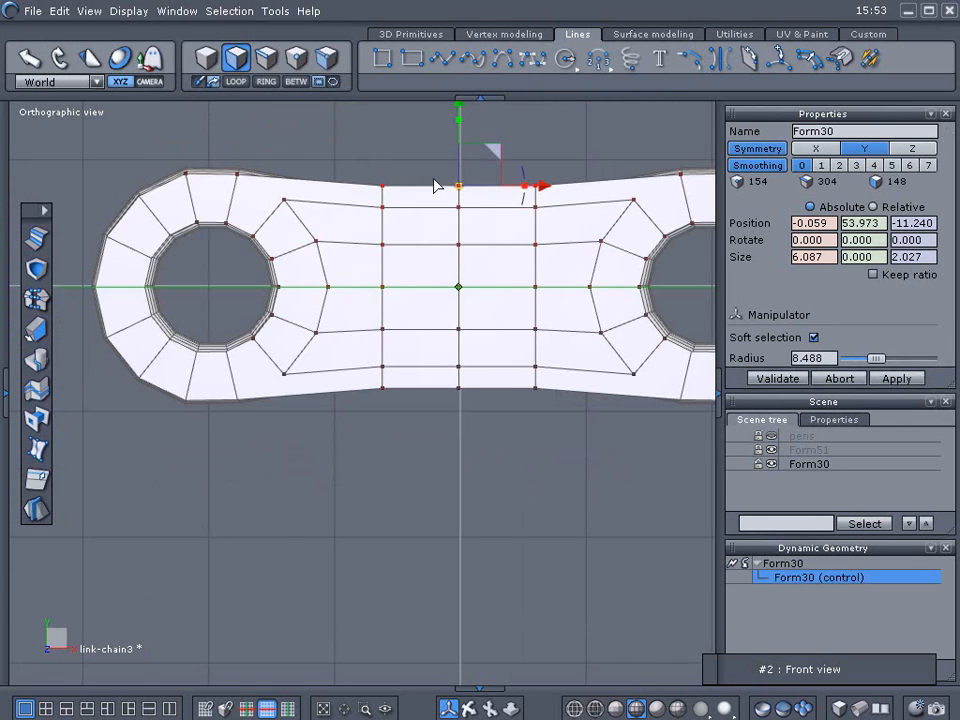
{"action": "middle_click_drag", "start_coordinate": [456, 176], "coordinate": [457, 238]}
{"action": "mouse_move", "coordinate": [456, 165]}
{"action": "left_mouse_down"}
{"action": "mouse_move", "coordinate": [454, 191]}
{"action": "mouse_move", "coordinate": [454, 169]}
{"action": "left_mouse_up"}
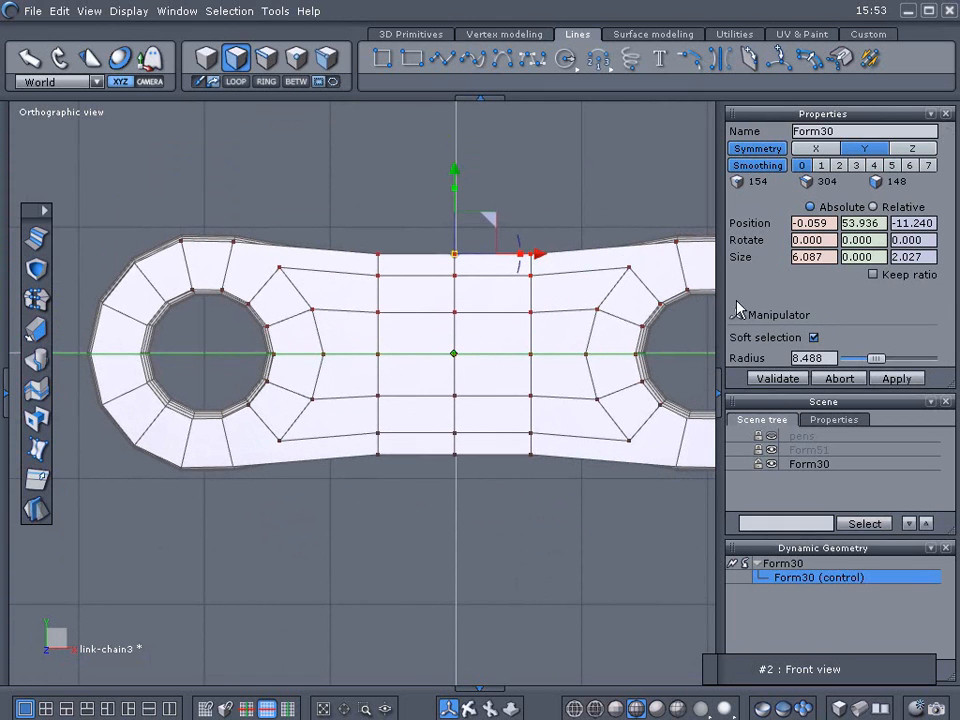
Step: Lower the waist faces to about 53.53 in Y with a soft selection radius of about 3.22, then disable symmetry and soft selection
{"action": "left_click_drag", "start_coordinate": [877, 360], "coordinate": [848, 360]}
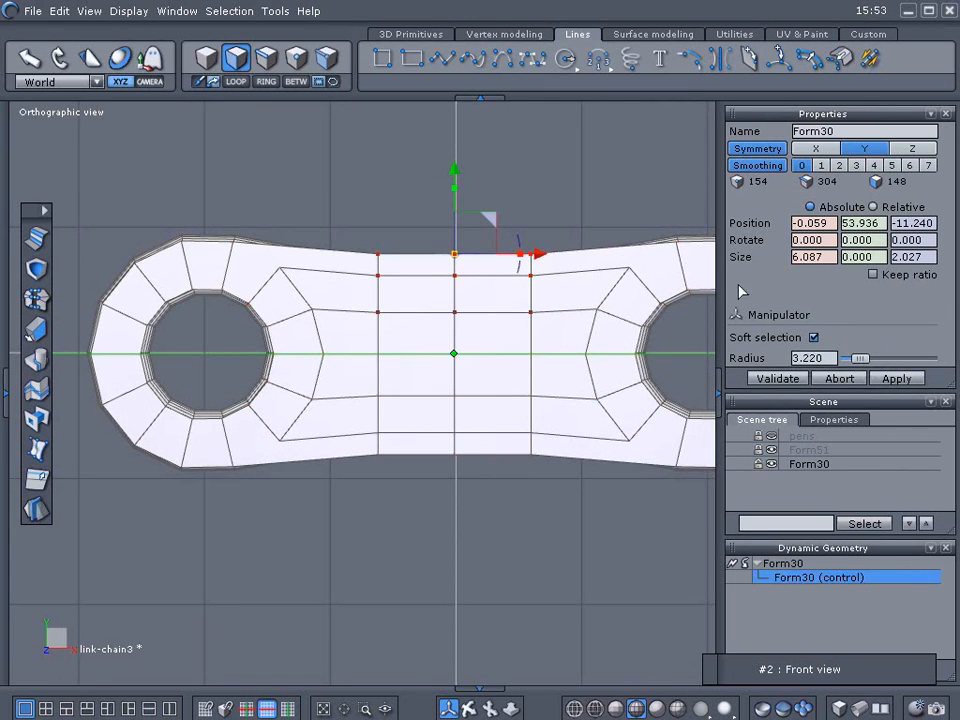
{"action": "left_click_drag", "start_coordinate": [454, 169], "coordinate": [454, 178]}
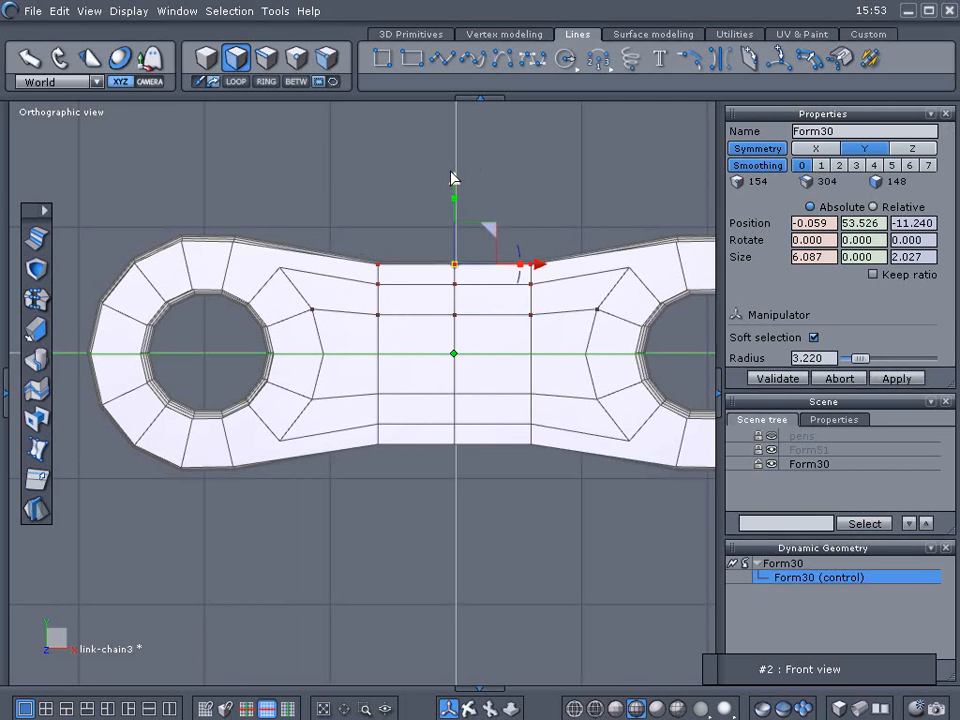
{"action": "middle_click_drag", "start_coordinate": [574, 199], "coordinate": [491, 304]}
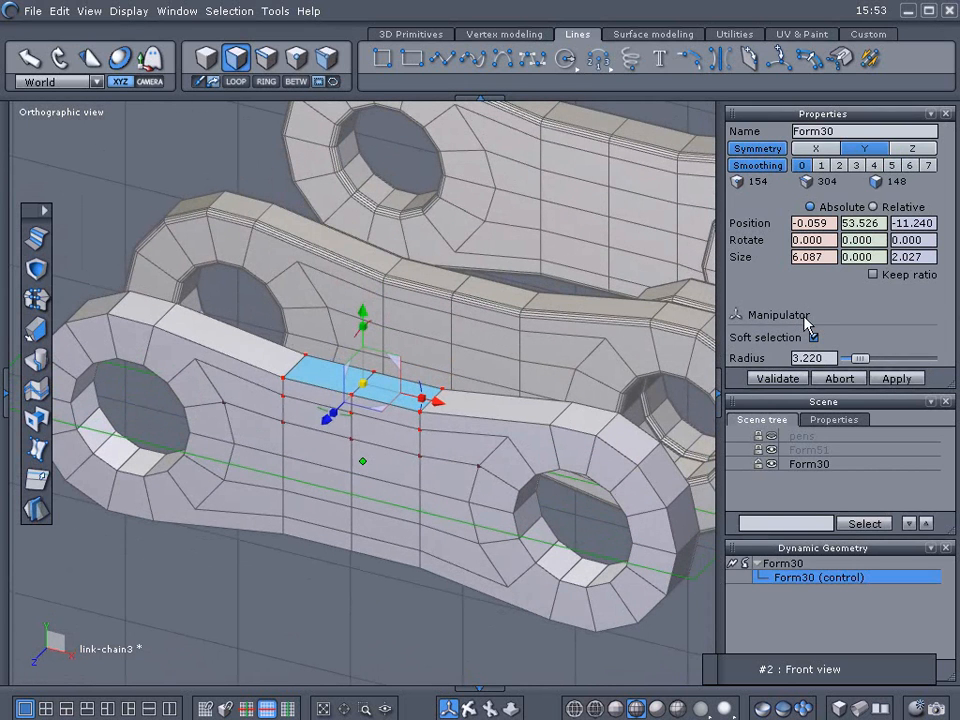
{"action": "left_click", "coordinate": [758, 151]}
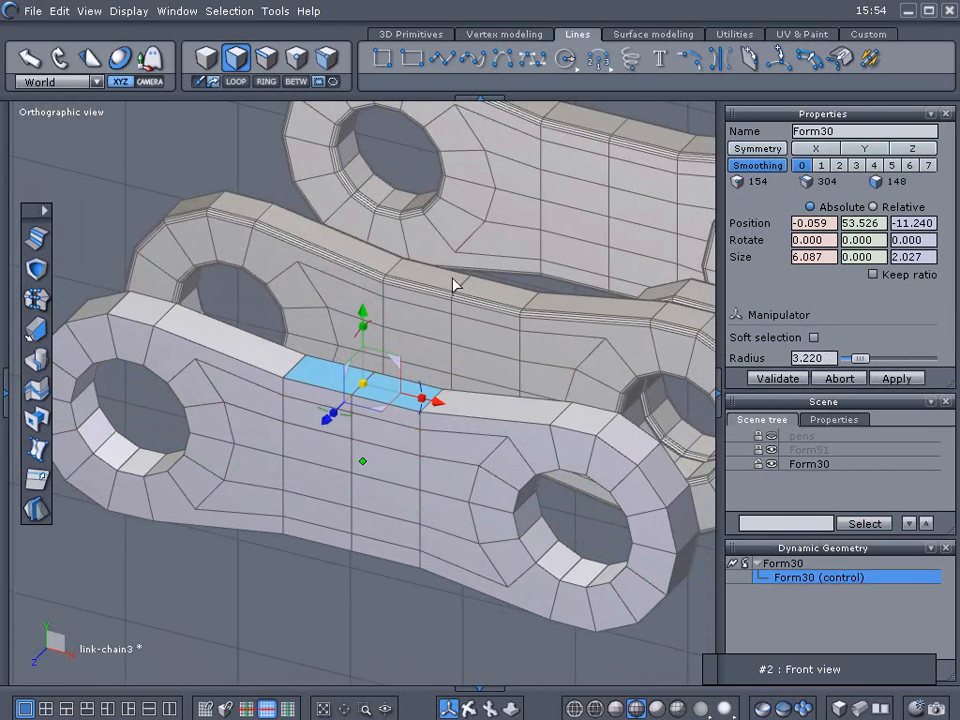
Step: Select the complete edge loops of the outer outline and both holes on the link's front side
{"action": "key", "text": "F3"}
{"action": "left_click", "coordinate": [197, 350]}
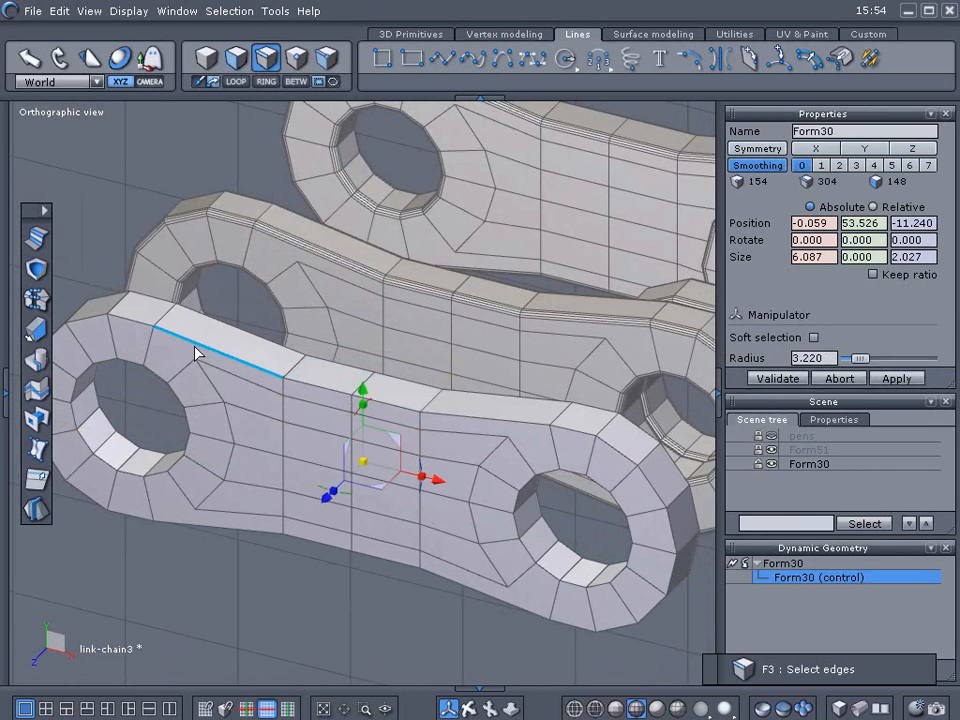
{"action": "left_click", "coordinate": [197, 353]}
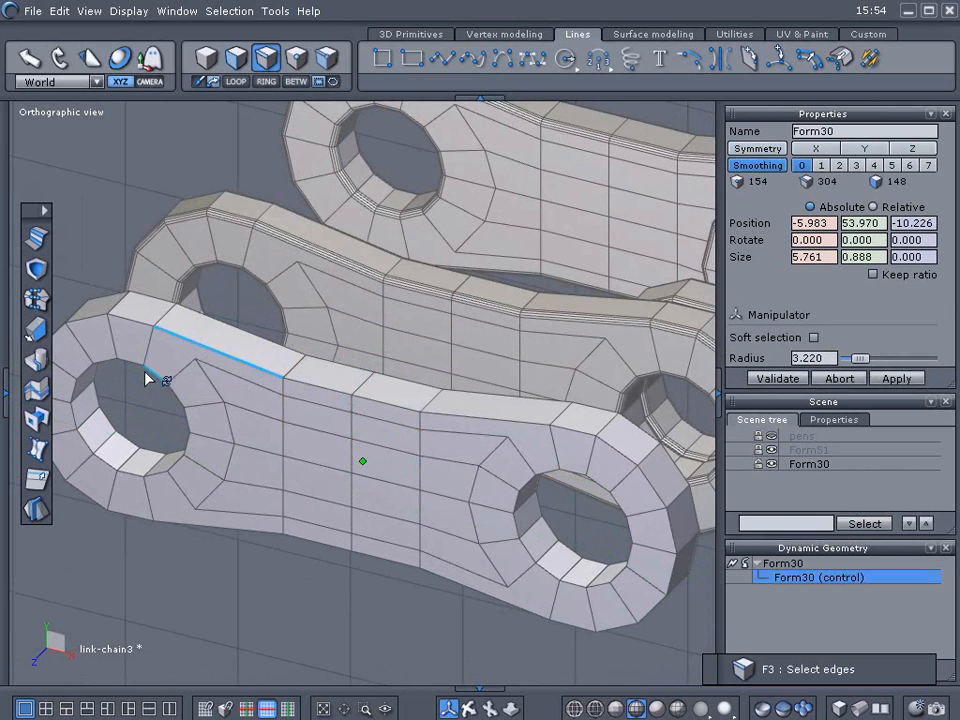
{"action": "left_click", "coordinate": [419, 443], "text": "shift"}
{"action": "left_click", "coordinate": [532, 486], "text": "shift"}
{"action": "left_click", "coordinate": [247, 85]}
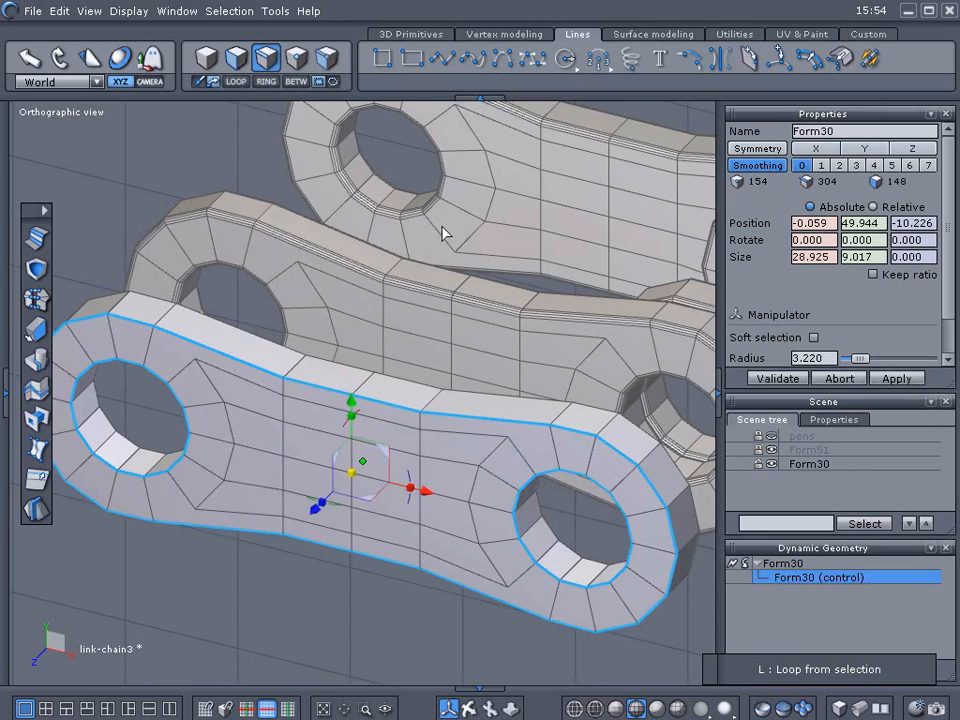
Step: Add the outer outline and both hole edge loops on the link's back side to the selection
{"action": "middle_click_drag", "start_coordinate": [504, 257], "coordinate": [122, 238]}
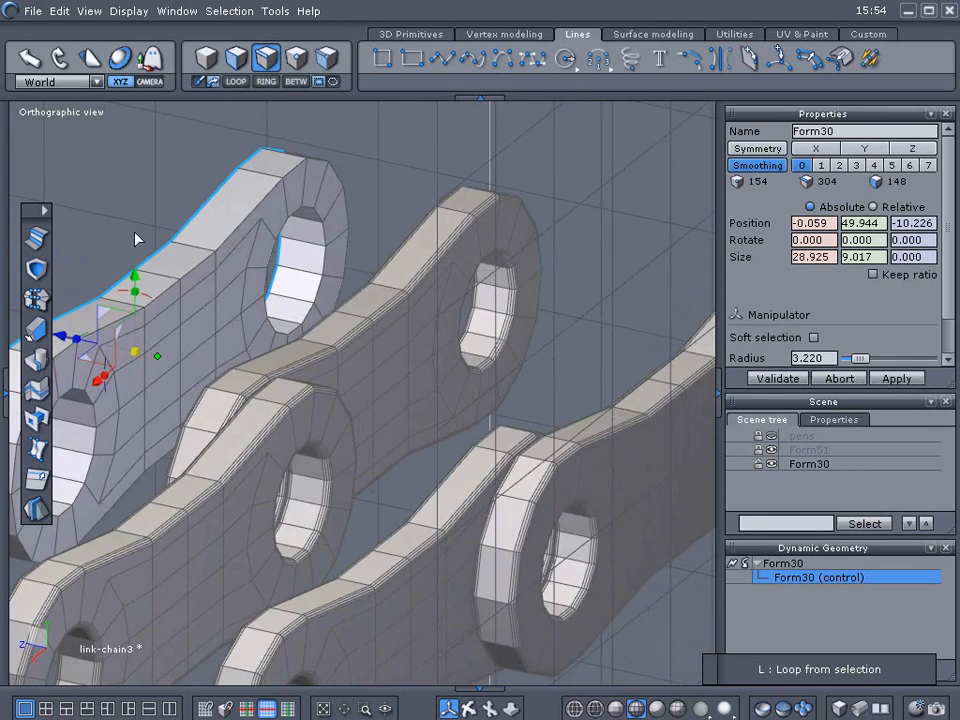
{"action": "left_click", "coordinate": [229, 237]}
{"action": "left_click", "coordinate": [231, 231], "text": "shift"}
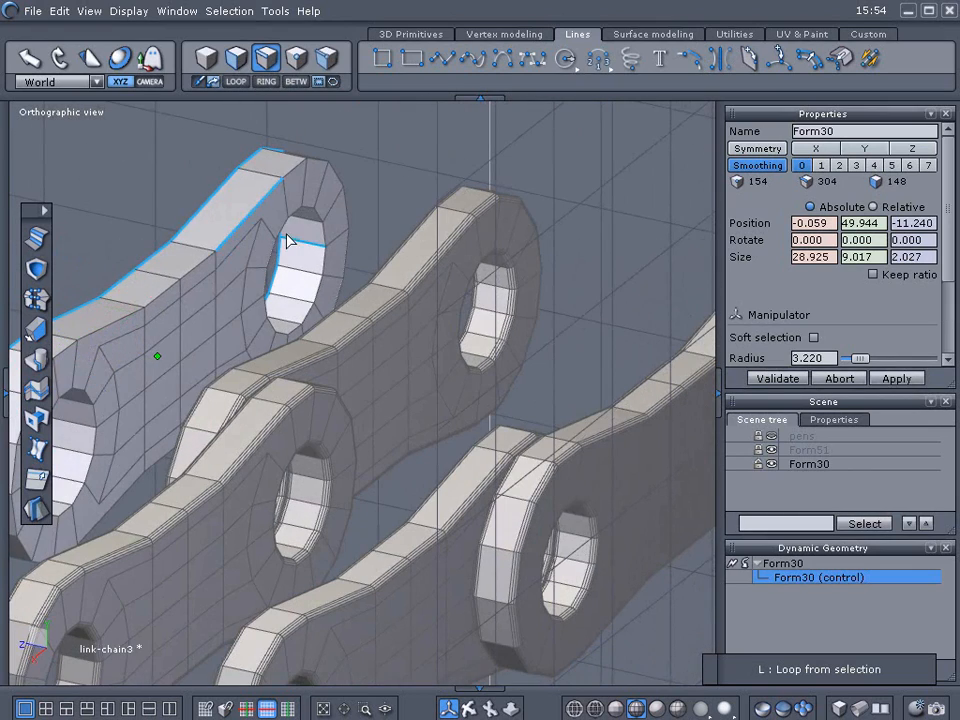
{"action": "left_click", "coordinate": [282, 226], "text": "shift"}
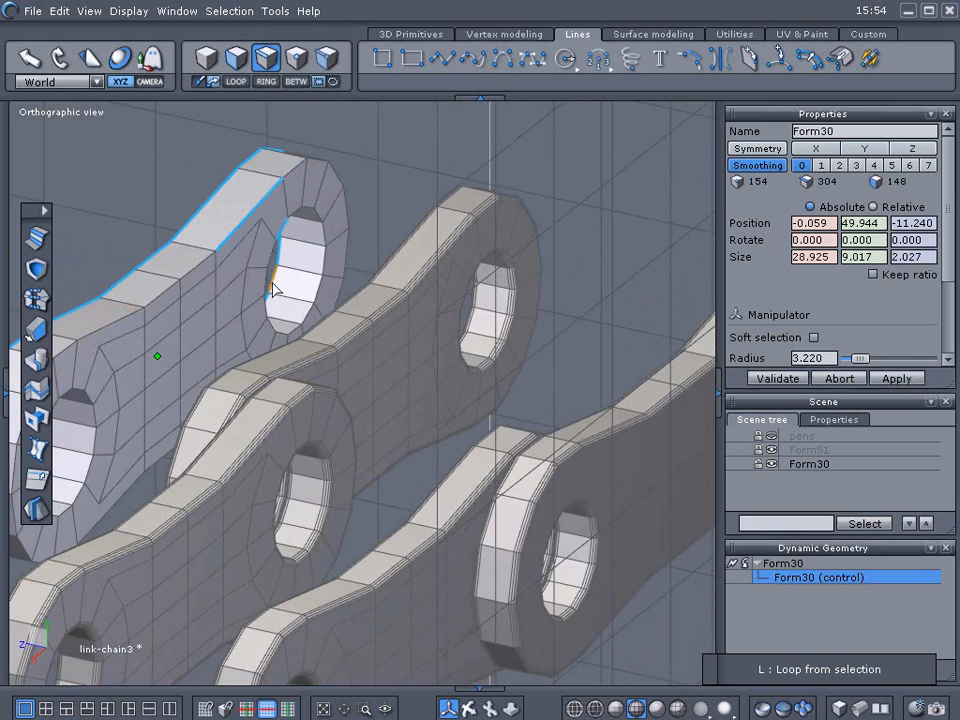
{"action": "left_click", "coordinate": [84, 393], "text": "shift"}
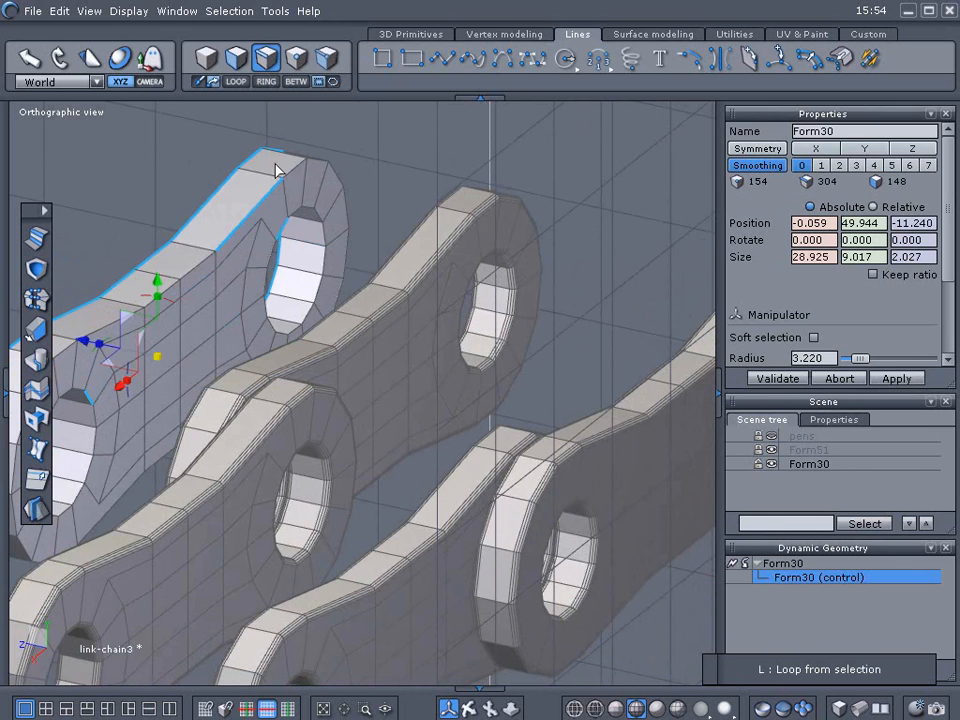
{"action": "left_click", "coordinate": [235, 83]}
{"action": "right_click_drag", "start_coordinate": [229, 129], "coordinate": [296, 189]}
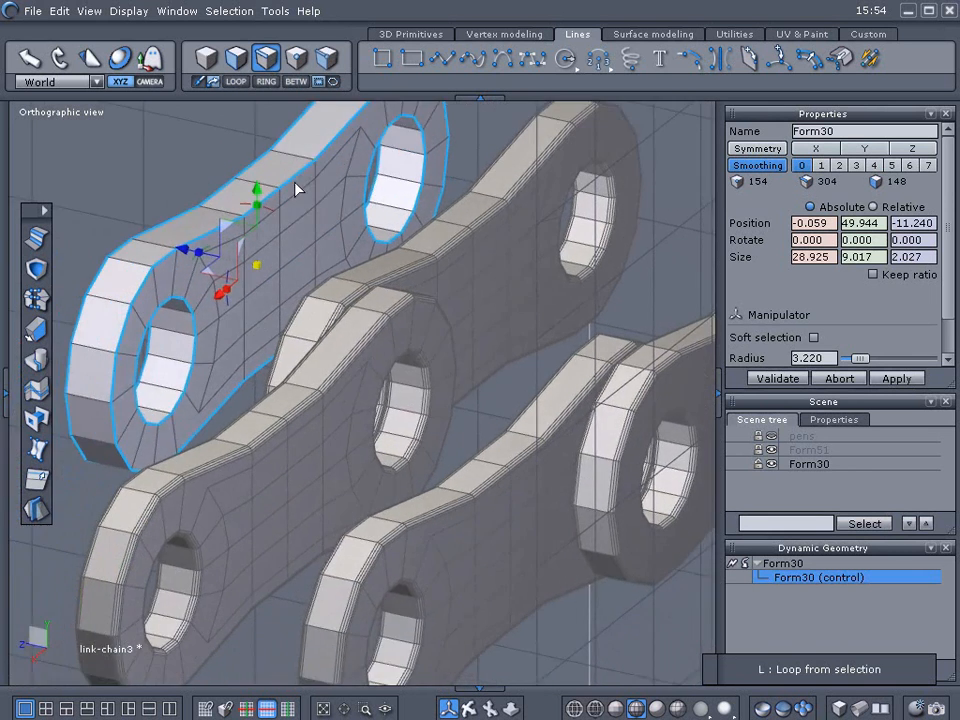
Step: Chamfer the selected outline and hole loops with a radius of about 0.281 and a range of 2
{"action": "right_click_drag", "start_coordinate": [113, 157], "coordinate": [433, 210]}
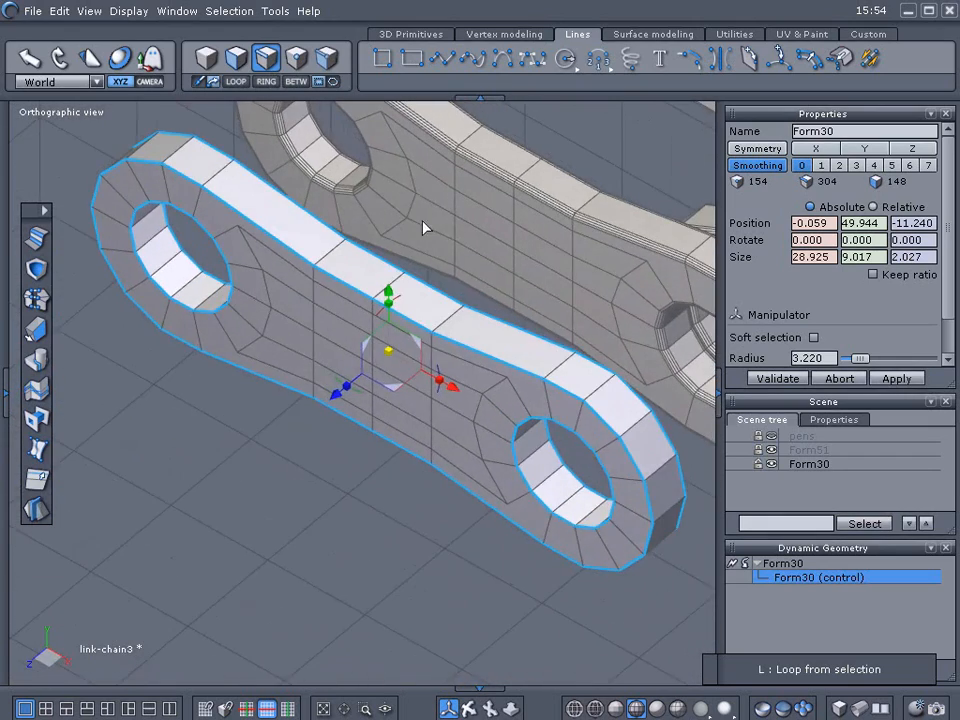
{"action": "right_click_drag", "start_coordinate": [204, 428], "coordinate": [236, 421]}
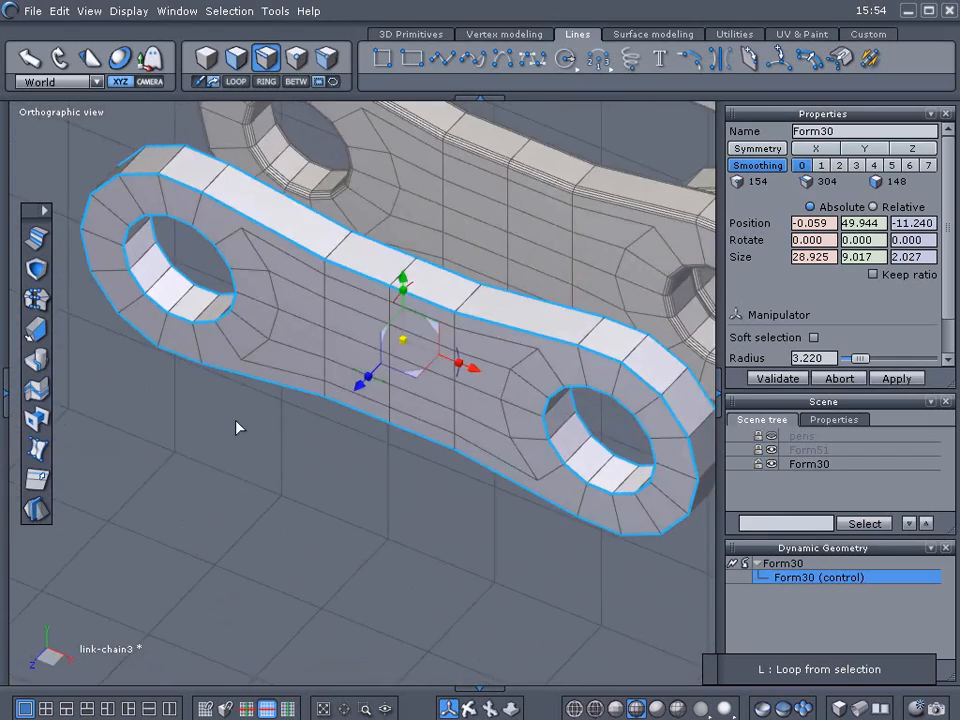
{"action": "left_click", "coordinate": [37, 240]}
{"action": "mouse_move", "coordinate": [214, 463]}
{"action": "right_mouse_down"}
{"action": "mouse_move", "coordinate": [197, 489]}
{"action": "mouse_move", "coordinate": [225, 476]}
{"action": "right_mouse_up"}
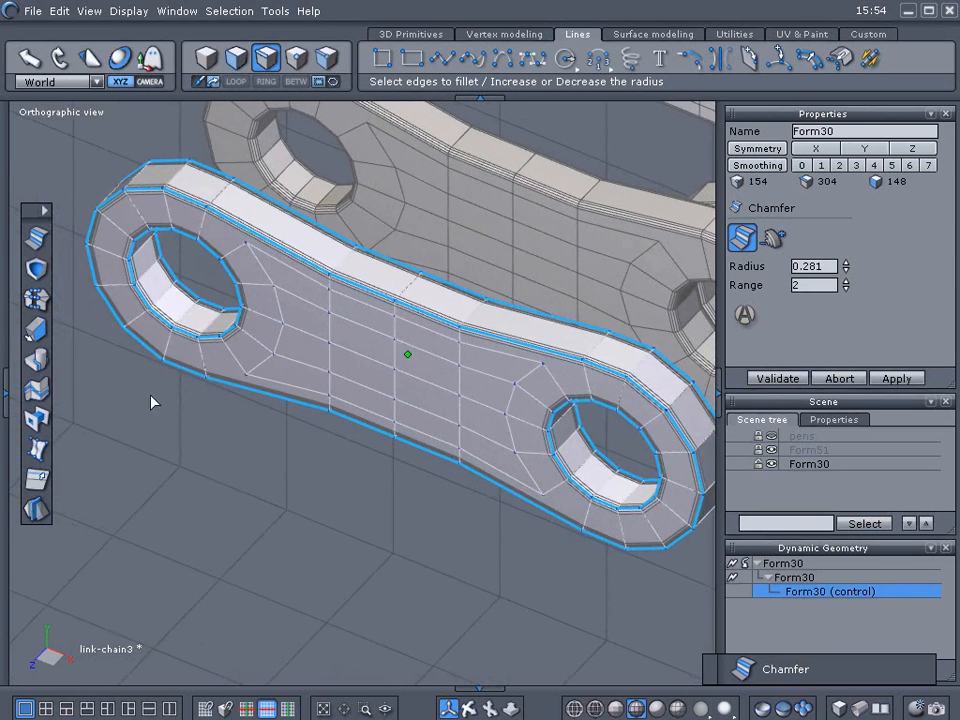
{"action": "left_click", "coordinate": [768, 378]}
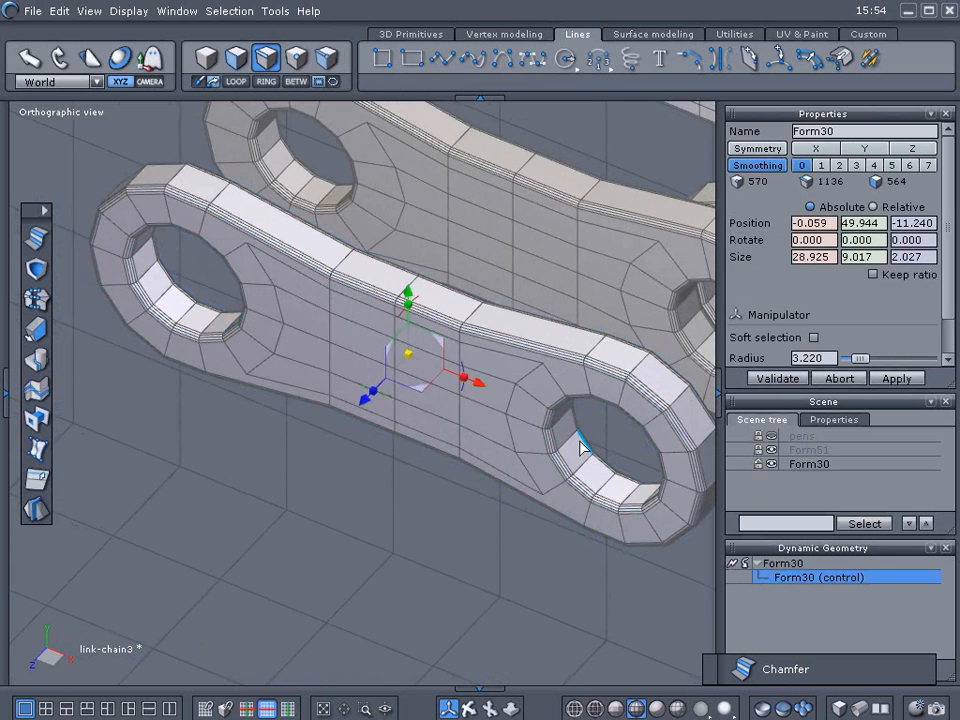
Step: Smooth the link at level 2 and display it deselected in smooth shading without wireframe to inspect its rounded edges
{"action": "left_click", "coordinate": [840, 167]}
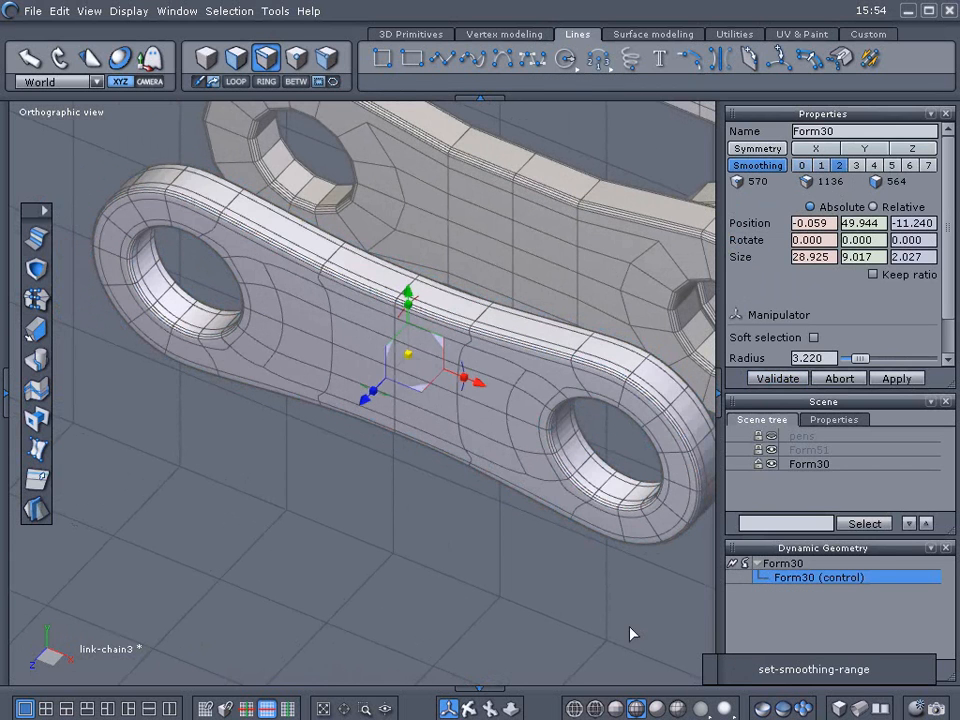
{"action": "left_click", "coordinate": [658, 708]}
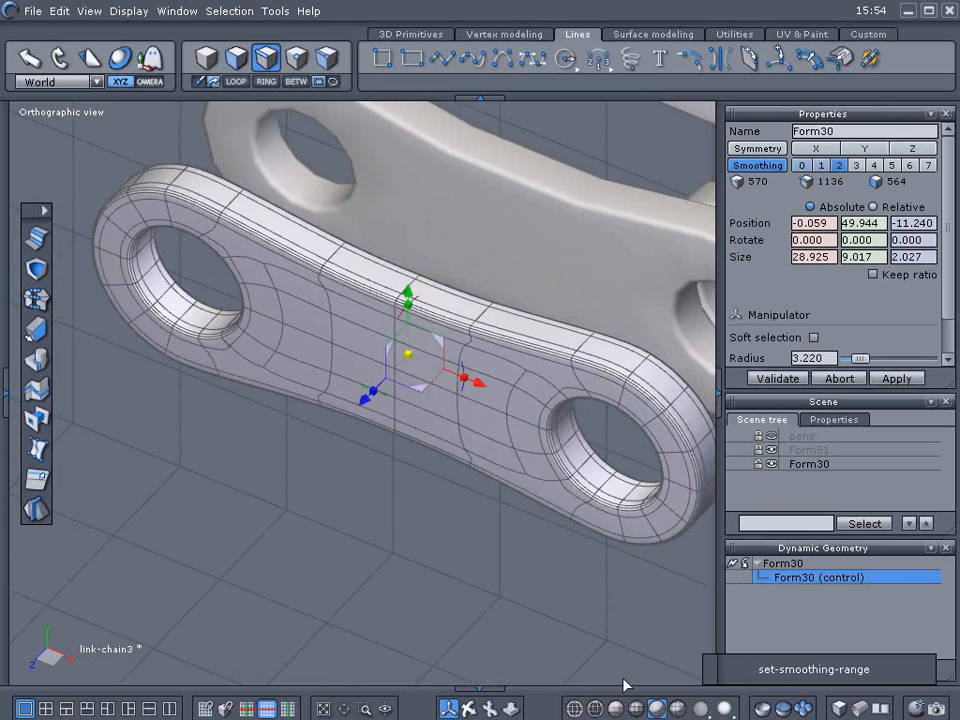
{"action": "left_click", "coordinate": [516, 573]}
{"action": "left_click", "coordinate": [516, 573]}
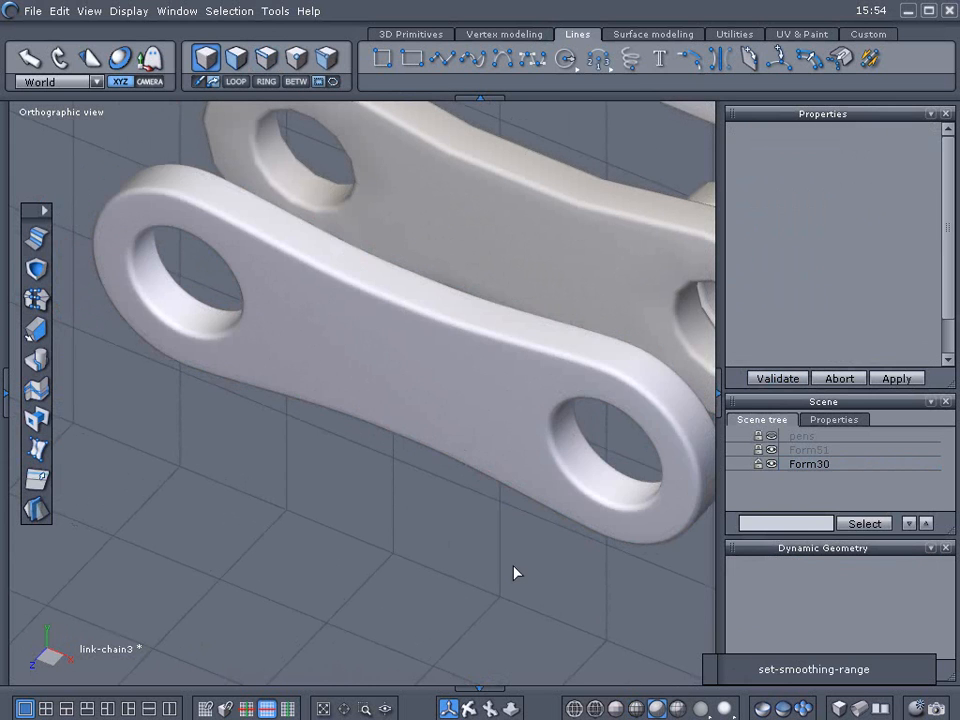
{"action": "middle_click_drag", "start_coordinate": [516, 573], "coordinate": [473, 567]}
{"action": "scroll", "coordinate": [476, 568], "scroll_direction": "down", "scroll_amount": 4}
Step: Select the link, remove its smoothing from the dynamic geometry, and set its Z position to 0
{"action": "left_click", "coordinate": [490, 403]}
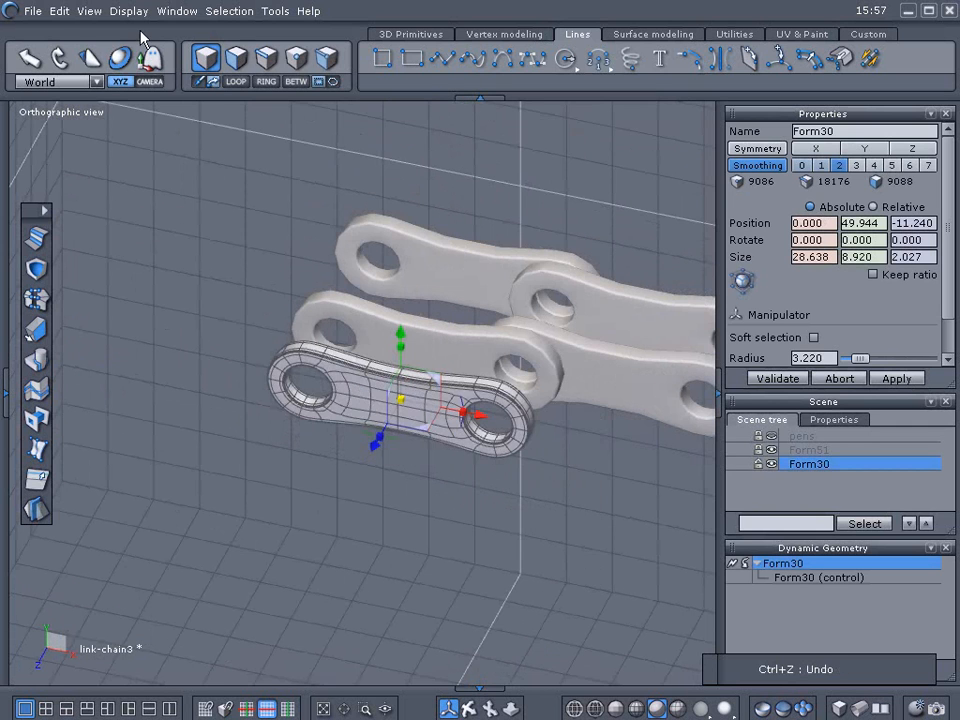
{"action": "left_click", "coordinate": [747, 563]}
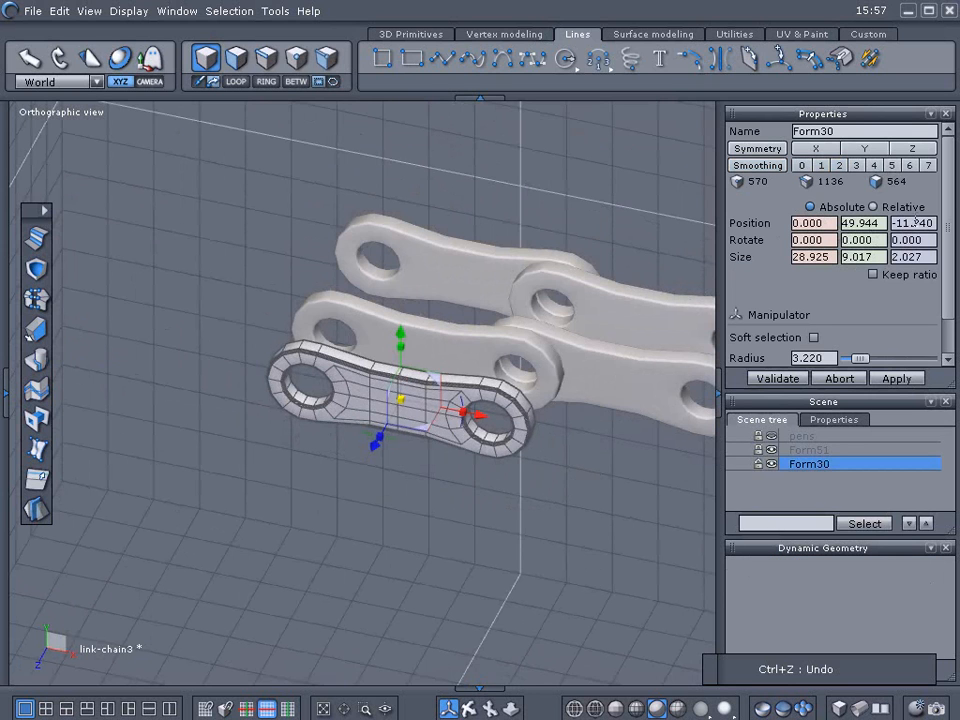
{"action": "left_click_drag", "start_coordinate": [934, 223], "coordinate": [876, 237]}
{"action": "type", "text": "0"}
{"action": "key", "text": "Return"}
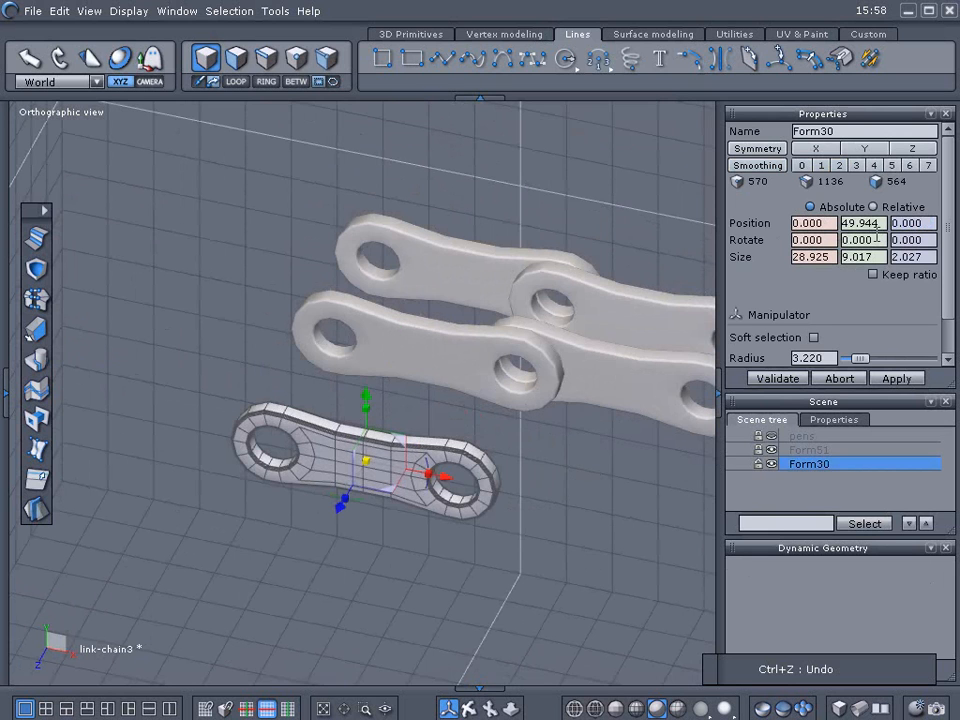
Step: Set the link's Y position to 50, check it against the reference chain from the front, and hide the reference
{"action": "left_click_drag", "start_coordinate": [883, 225], "coordinate": [829, 223]}
{"action": "type", "text": "50"}
{"action": "key", "text": "Return"}
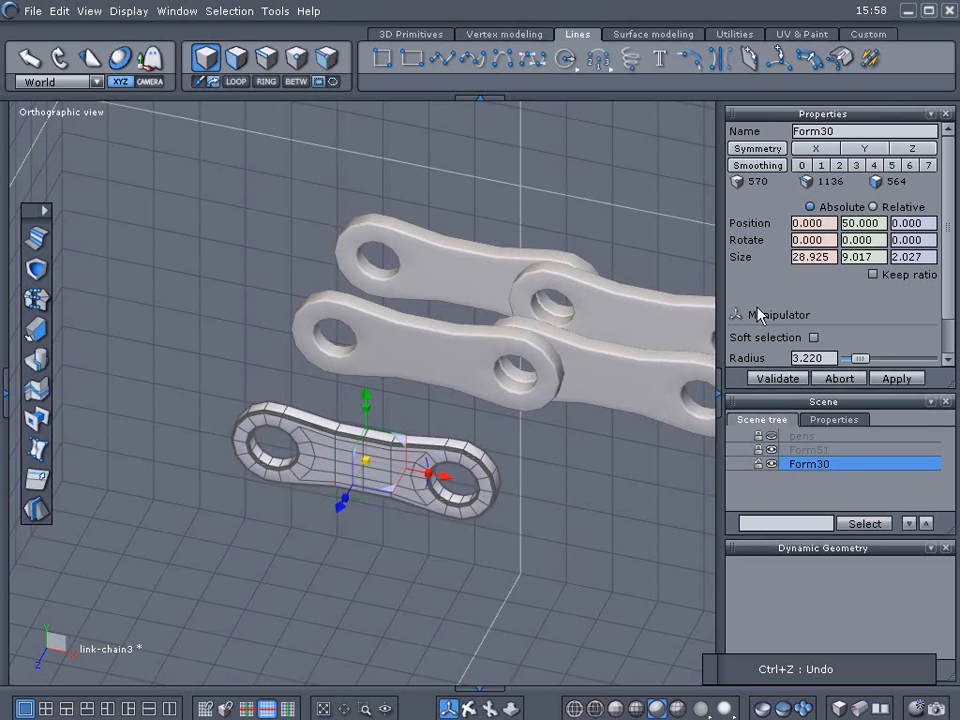
{"action": "key", "text": "2"}
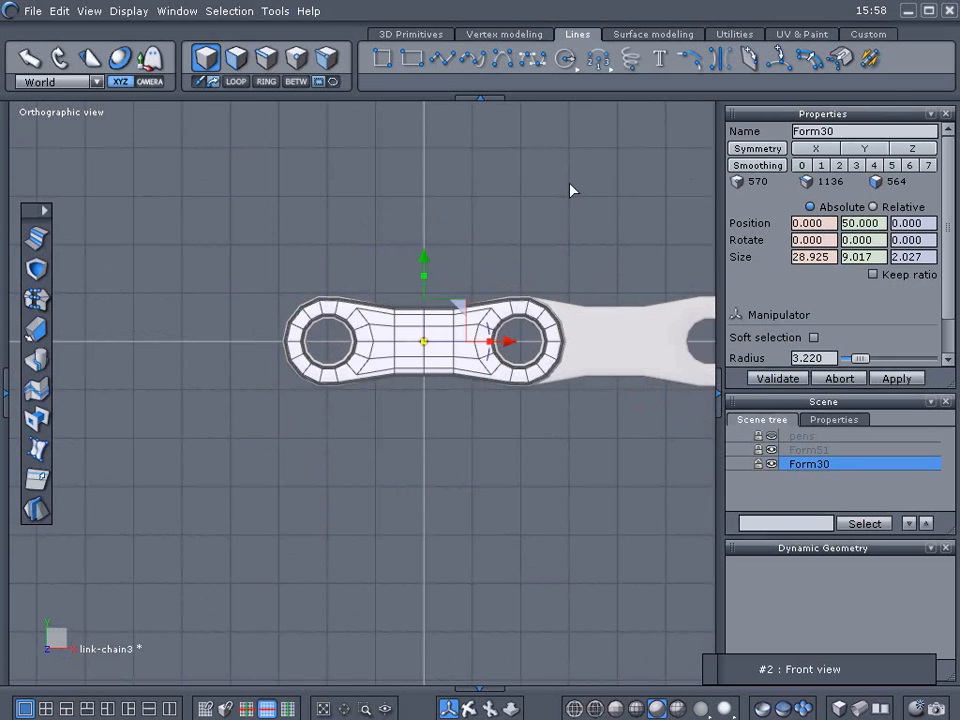
{"action": "left_click", "coordinate": [772, 451]}
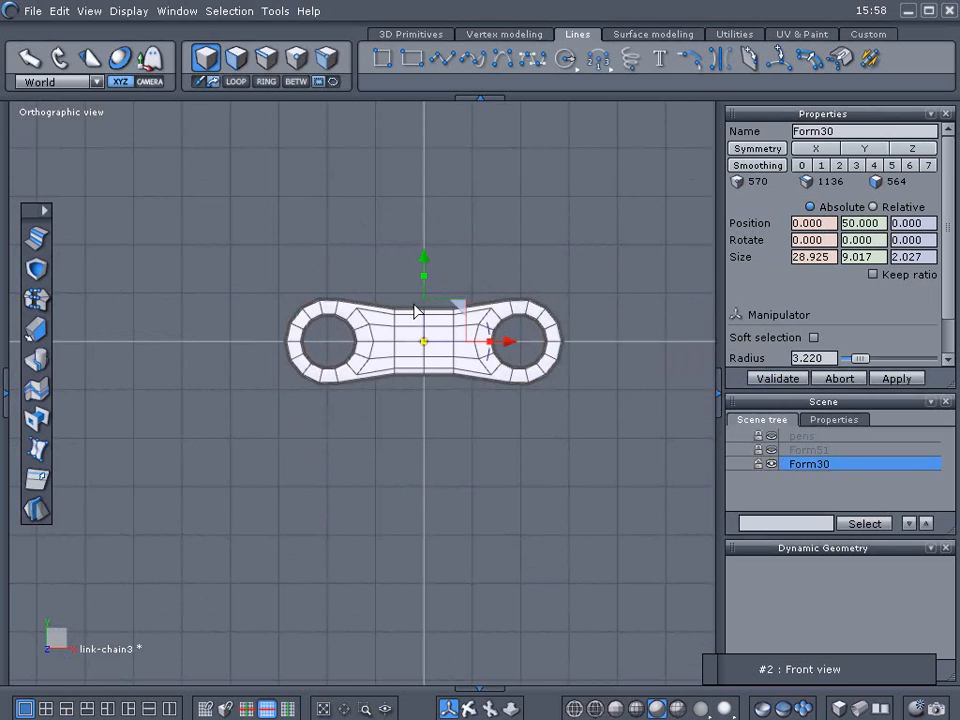
Step: Show and unlock the reference chain Form51, move it in top view along Z to about -0.04, and lock it again
{"action": "key", "text": "5"}
{"action": "middle_click_drag", "start_coordinate": [414, 304], "coordinate": [416, 219]}
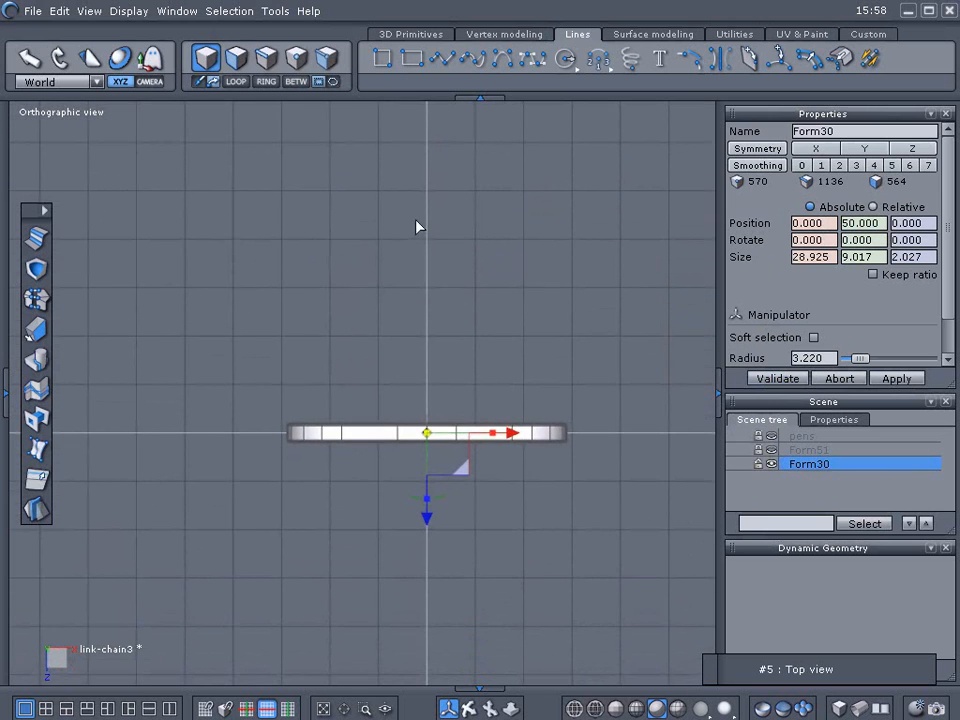
{"action": "left_click", "coordinate": [771, 450]}
{"action": "middle_click_drag", "start_coordinate": [561, 202], "coordinate": [551, 249]}
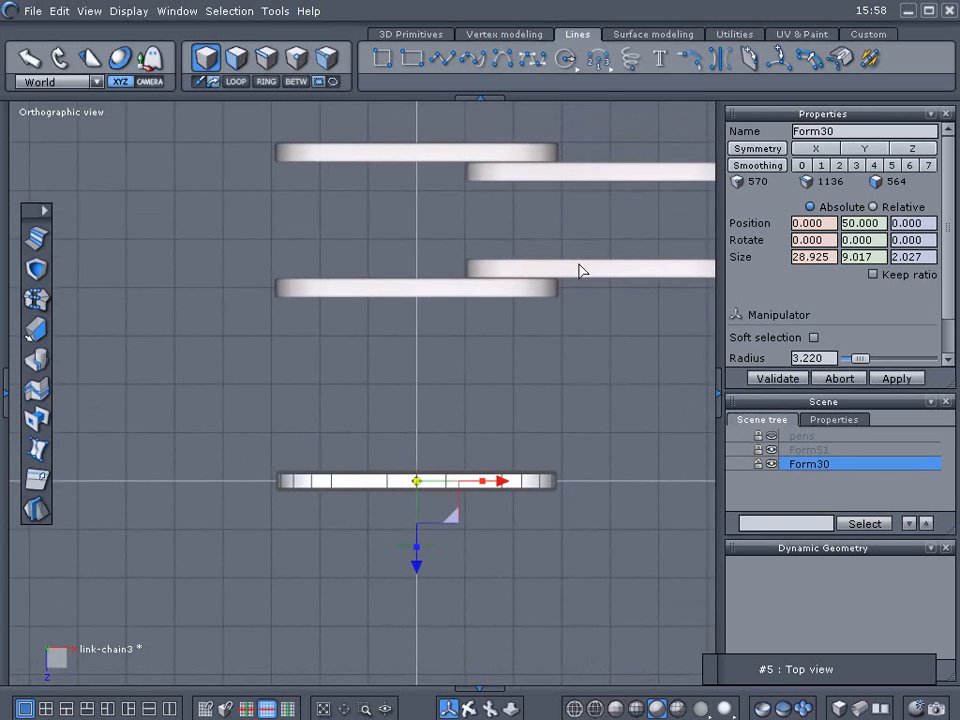
{"action": "left_click", "coordinate": [771, 451]}
{"action": "left_click", "coordinate": [771, 451]}
{"action": "left_click", "coordinate": [800, 450]}
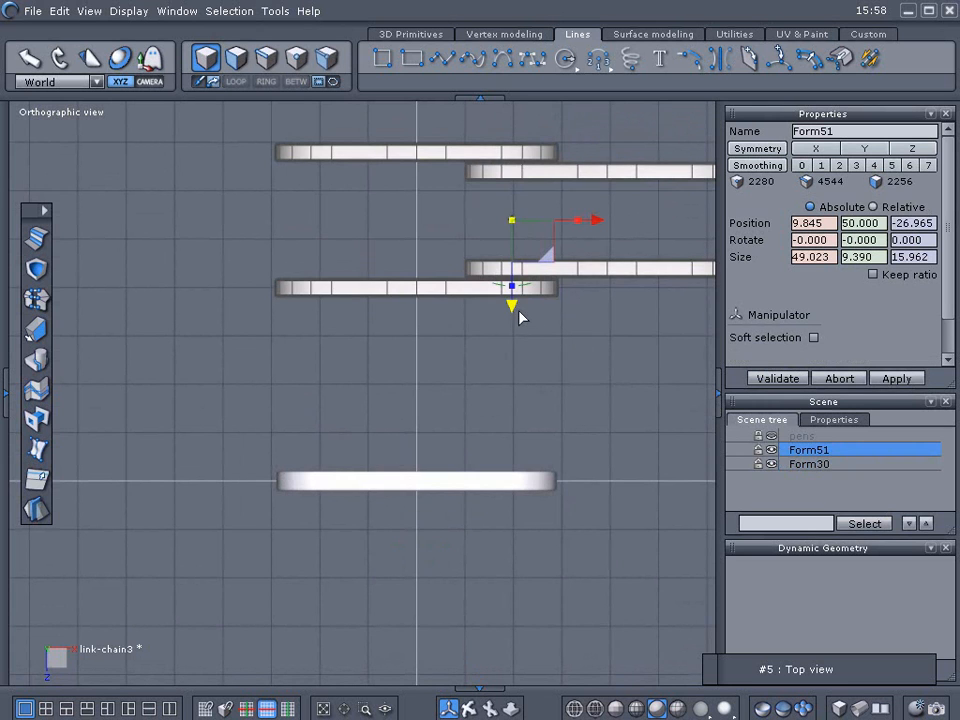
{"action": "left_click_drag", "start_coordinate": [519, 315], "coordinate": [490, 578]}
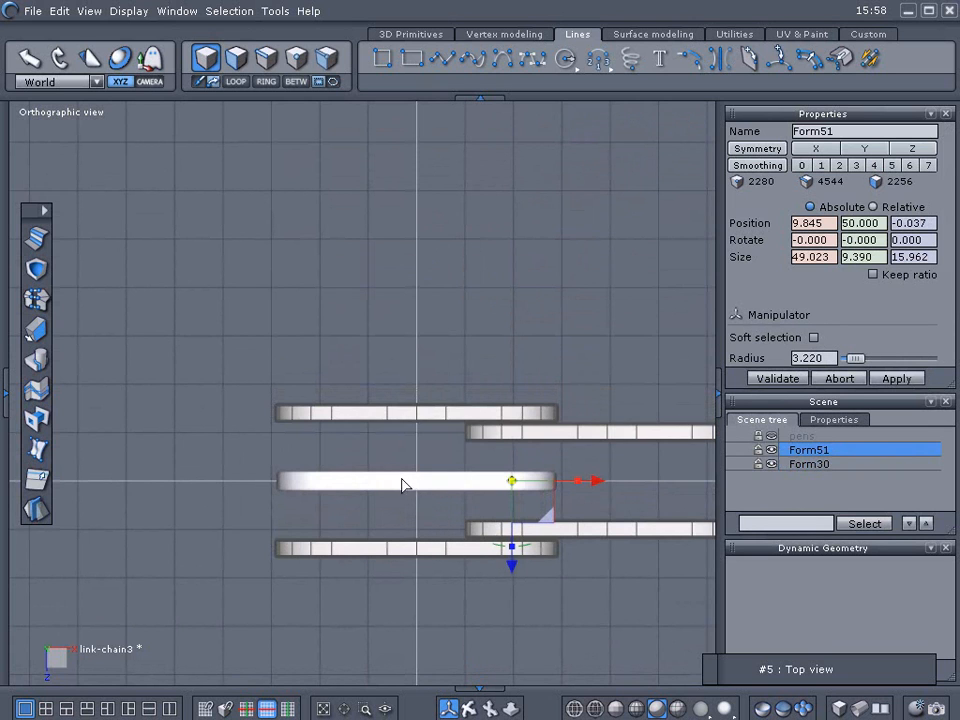
{"action": "left_click", "coordinate": [758, 450]}
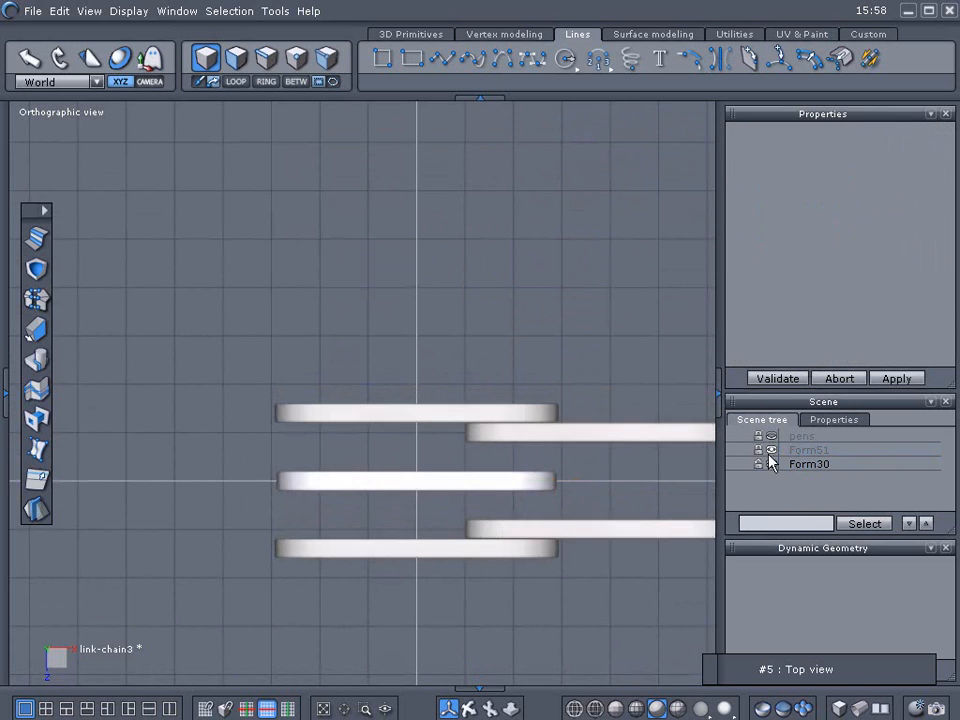
Step: Move the link along Z onto the reference's outer link, and set its Z position to 7
{"action": "left_click", "coordinate": [786, 464]}
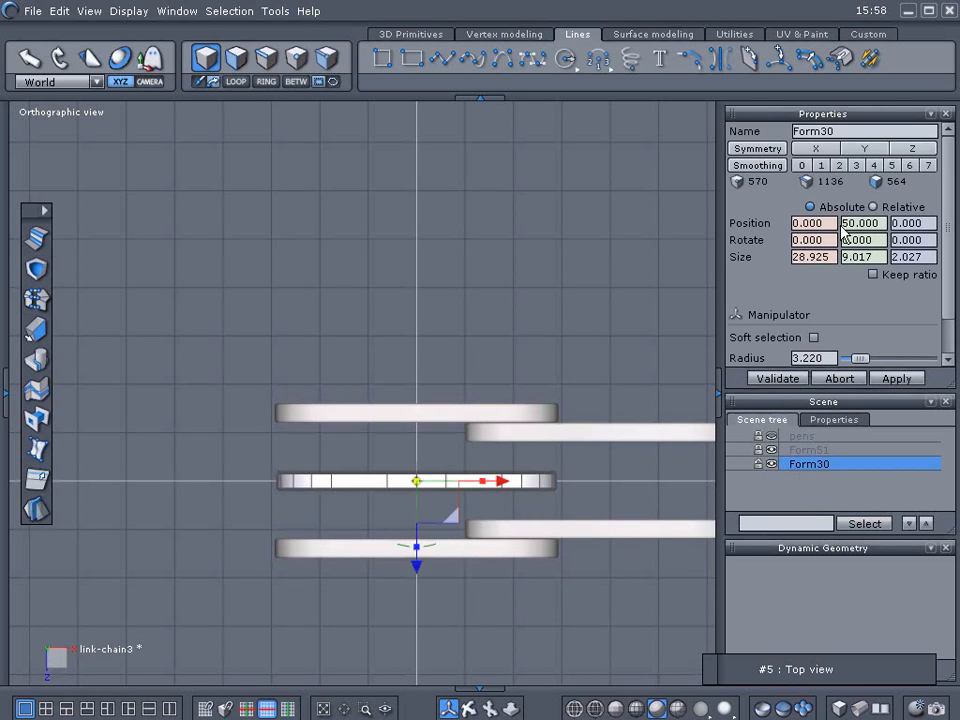
{"action": "left_click_drag", "start_coordinate": [418, 566], "coordinate": [401, 499]}
{"action": "left_click_drag", "start_coordinate": [935, 223], "coordinate": [839, 220]}
{"action": "type", "text": "7"}
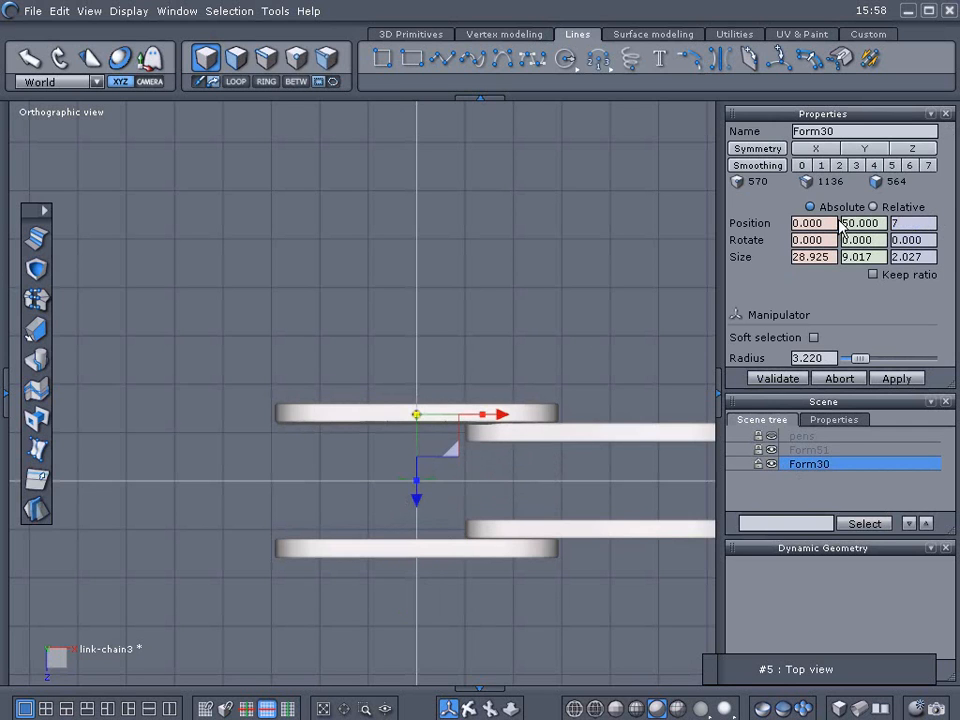
{"action": "key", "text": "Return"}
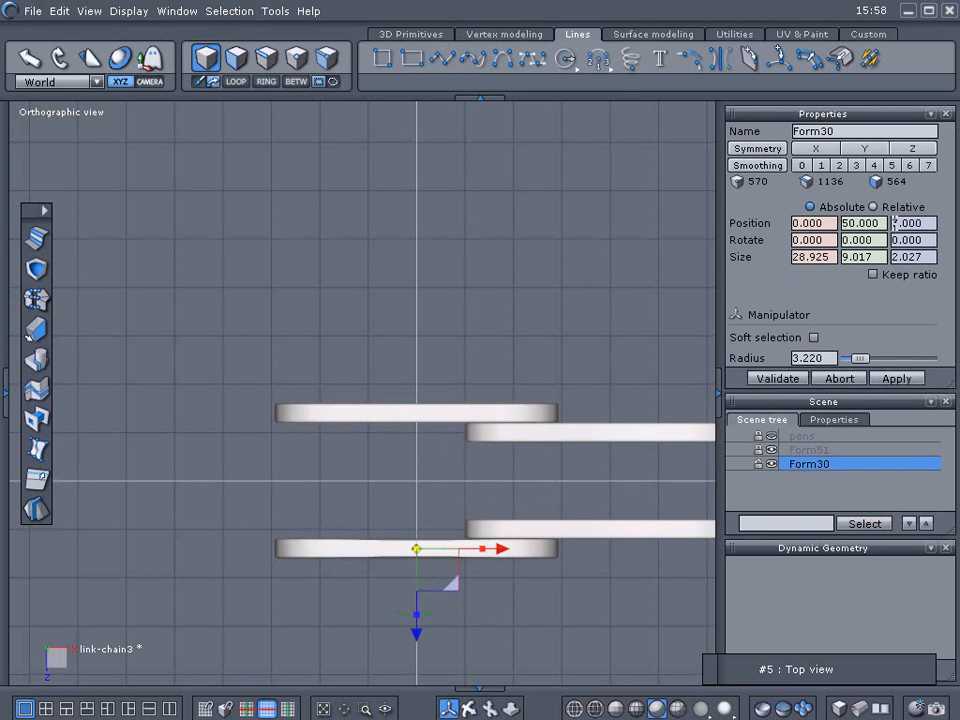
Step: Hide the reference chain and set the link's Z position to -7
{"action": "left_click", "coordinate": [772, 452]}
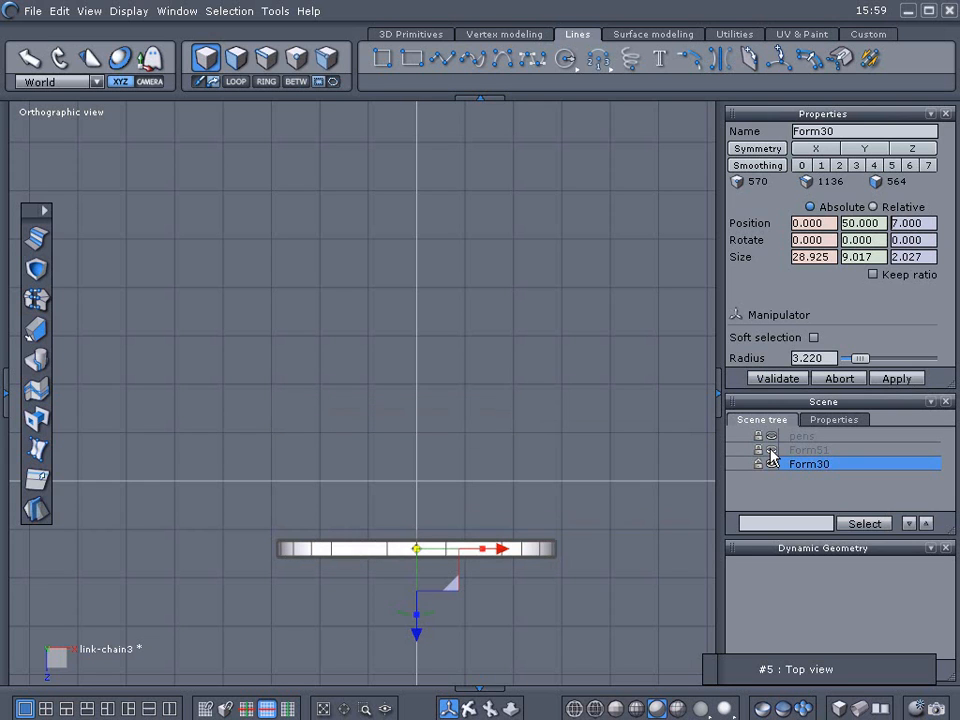
{"action": "left_click", "coordinate": [893, 223]}
{"action": "key", "text": "Return"}
{"action": "type", "text": "-"}
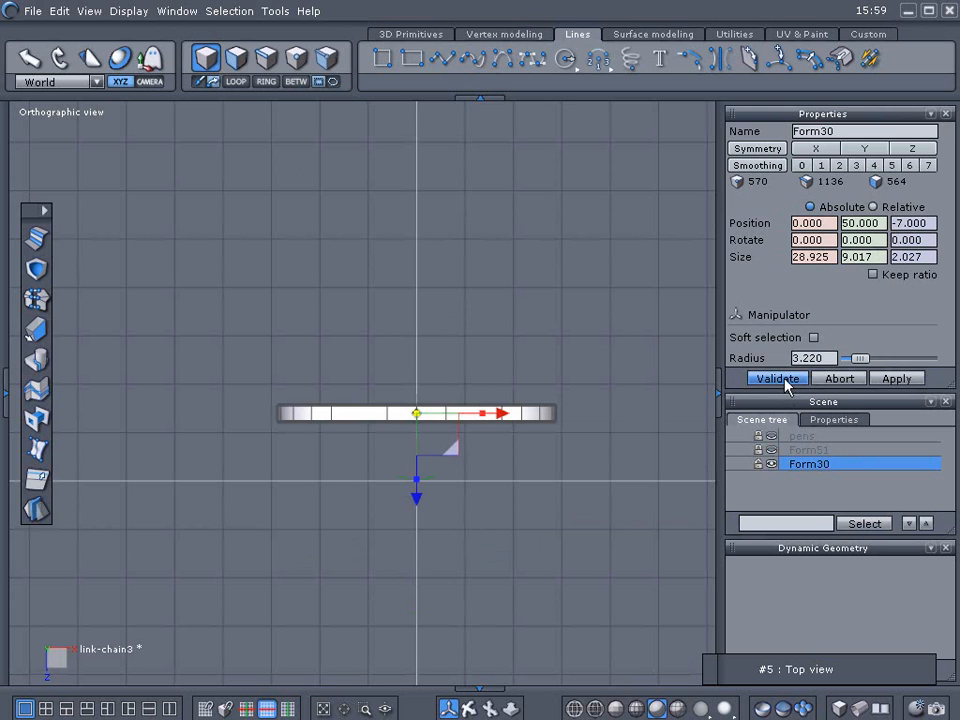
Step: Duplicate the link, set the copy's Z position to 7, and show the reference chain for comparison
{"action": "key", "text": "ctrl+c"}
{"action": "key", "text": "ctrl+v"}
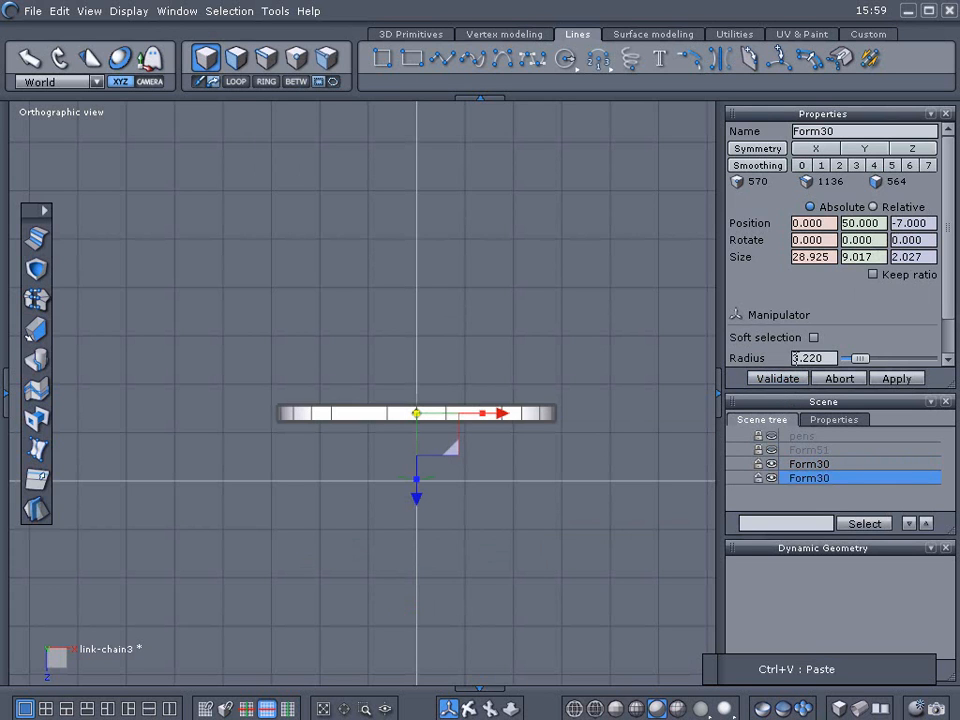
{"action": "left_click", "coordinate": [915, 223]}
{"action": "type", "text": "7"}
{"action": "key", "text": "Return"}
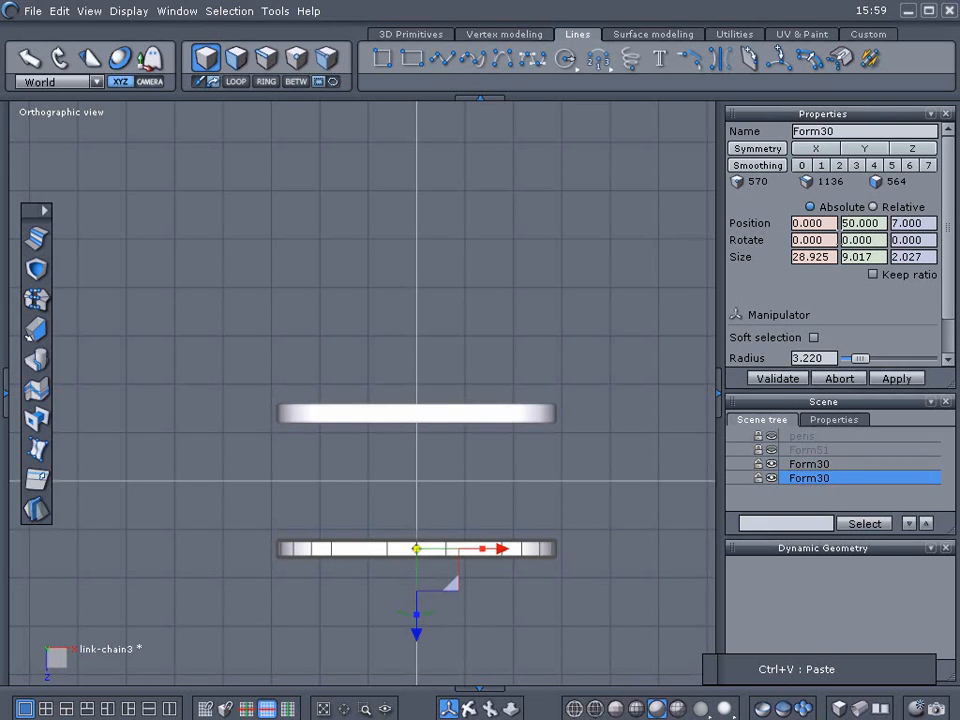
{"action": "left_click", "coordinate": [771, 464]}
{"action": "left_click", "coordinate": [771, 464]}
{"action": "left_click", "coordinate": [772, 450]}
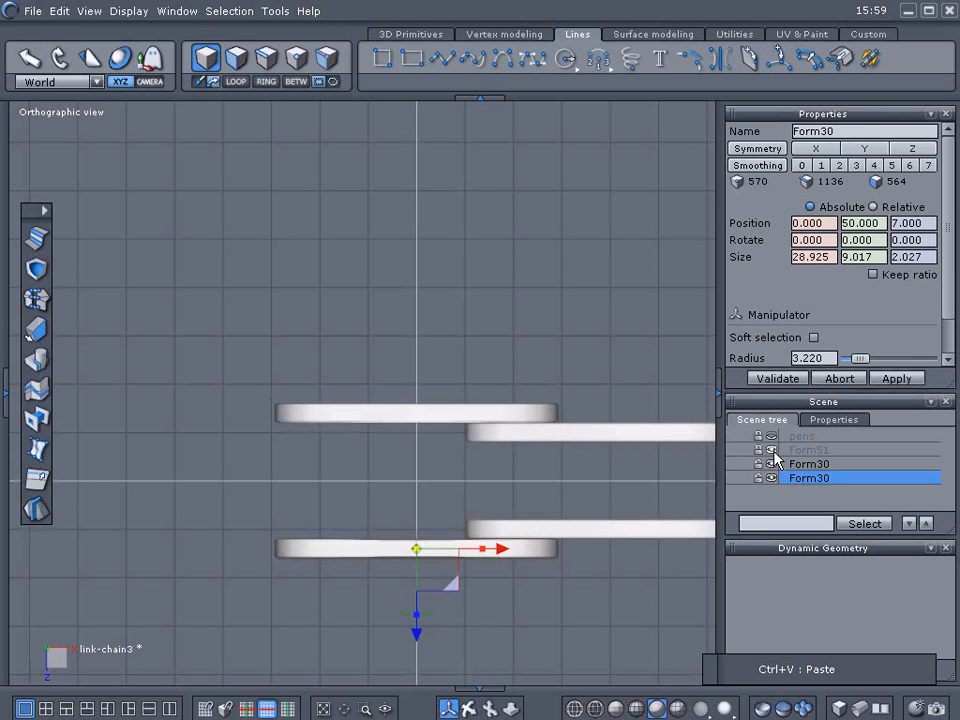
{"action": "middle_click_drag", "start_coordinate": [619, 411], "coordinate": [570, 324]}
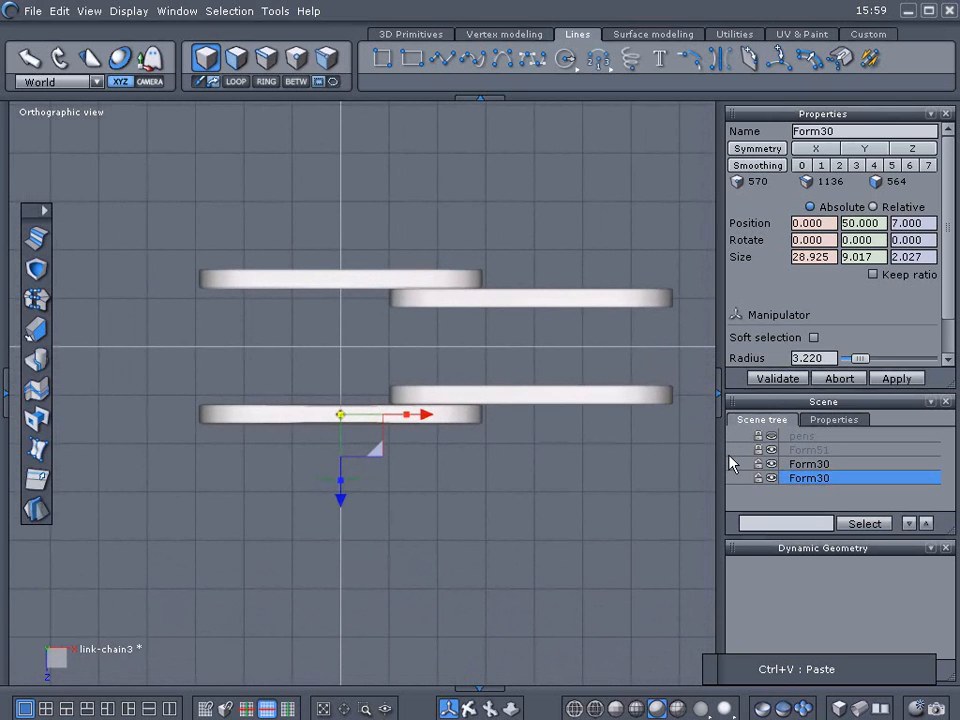
Step: Try shifting the unlocked reference chain along X to an X position of about 18, and undo the shift
{"action": "left_click", "coordinate": [771, 450]}
{"action": "left_click", "coordinate": [771, 450]}
{"action": "left_click", "coordinate": [795, 450]}
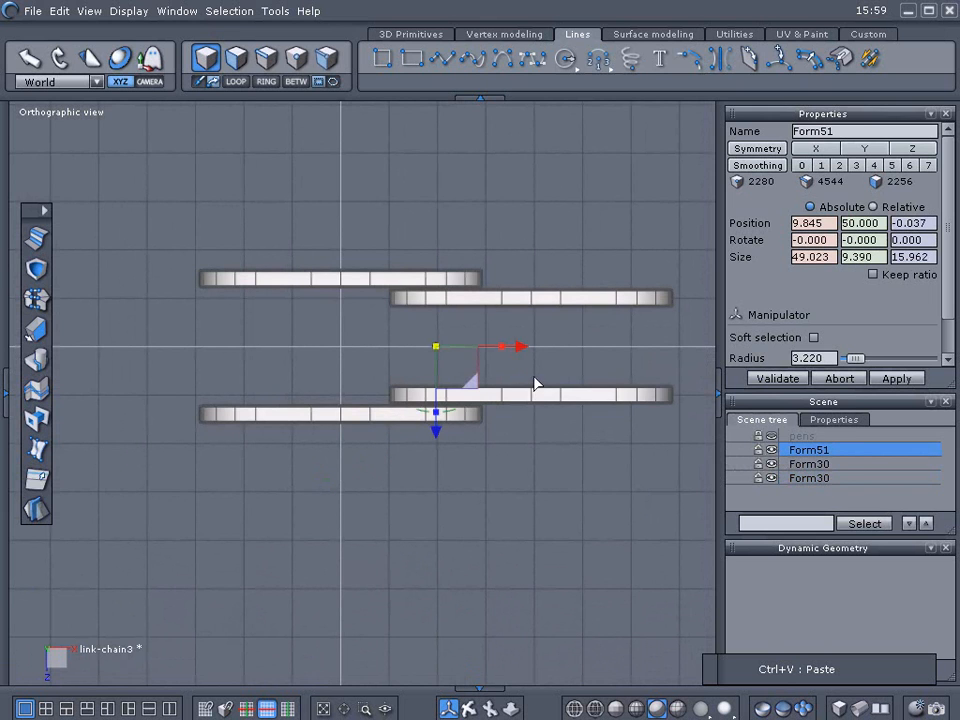
{"action": "left_click_drag", "start_coordinate": [525, 357], "coordinate": [603, 370]}
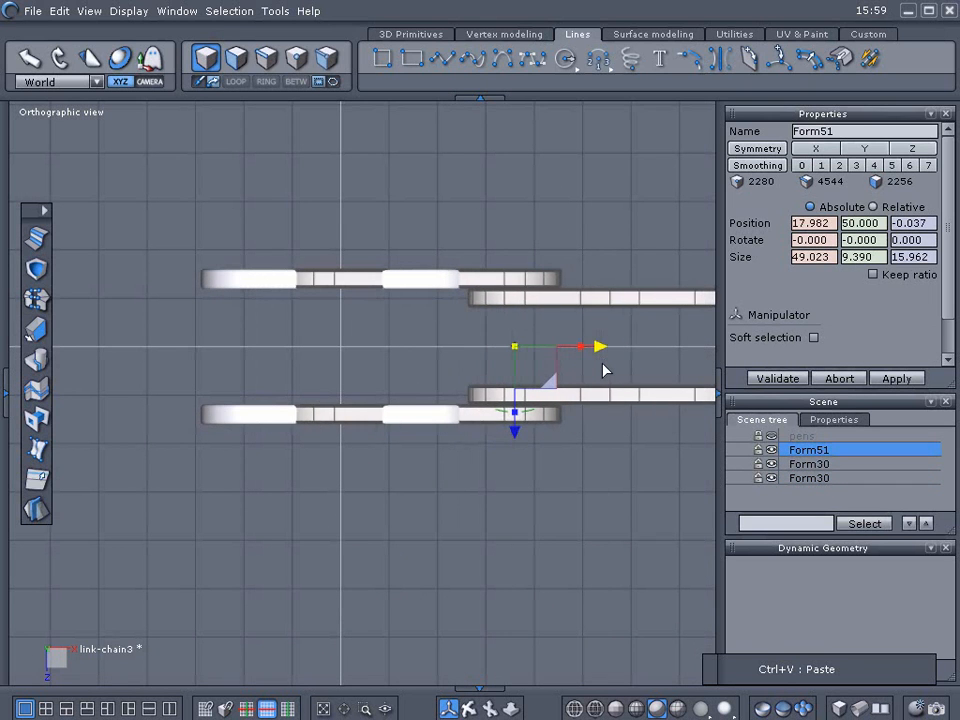
{"action": "key", "text": "ctrl+z"}
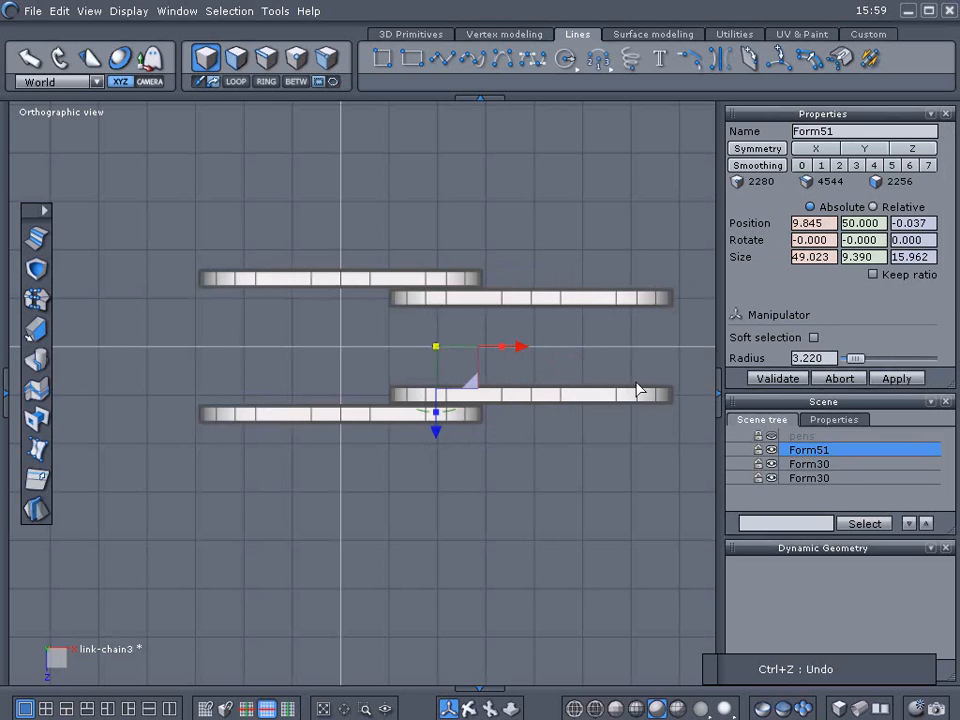
Step: Hide the reference chain Form51 and lock it, leaving the two links in front view
{"action": "left_click", "coordinate": [769, 451]}
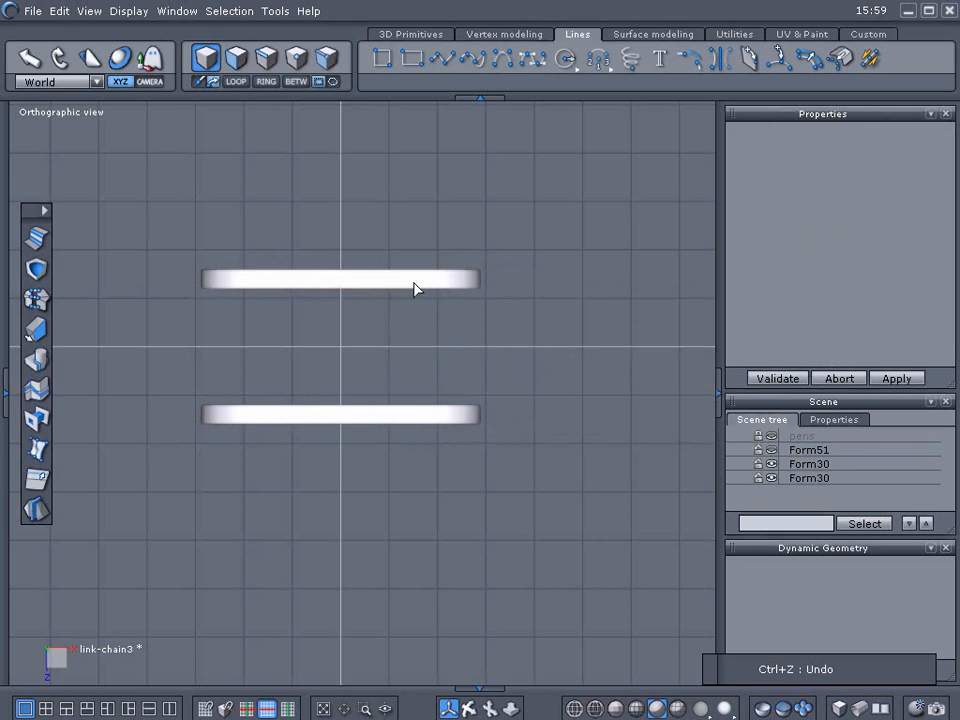
{"action": "key", "text": "2"}
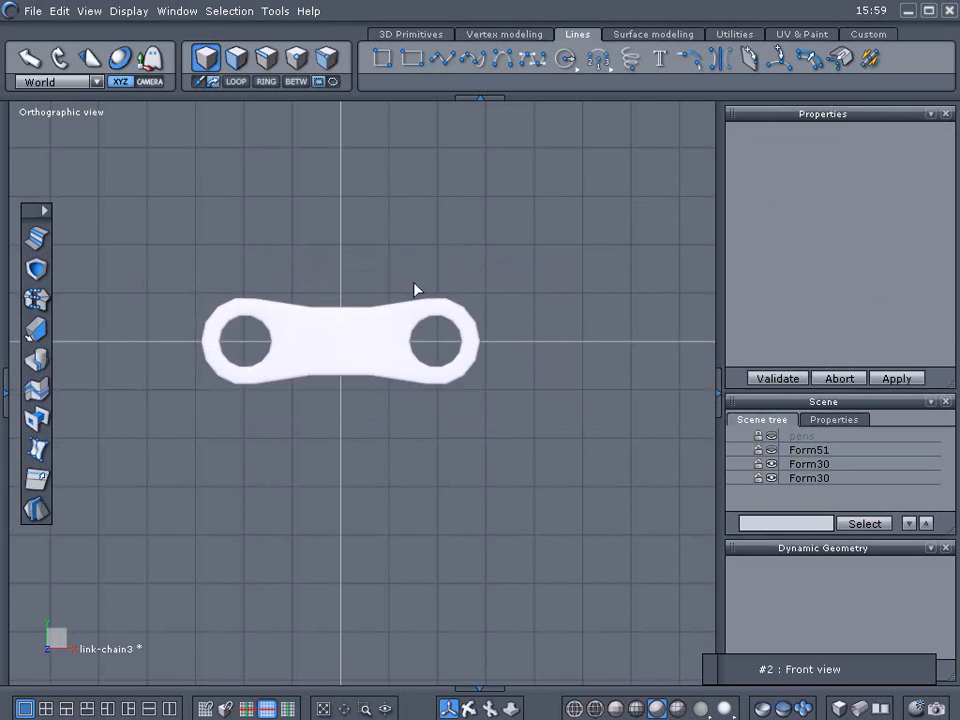
{"action": "left_click", "coordinate": [758, 450]}
Step: Duplicate both links and move the copies along X to about 19.7 so their holes line up with the original pair
{"action": "left_click", "coordinate": [786, 479]}
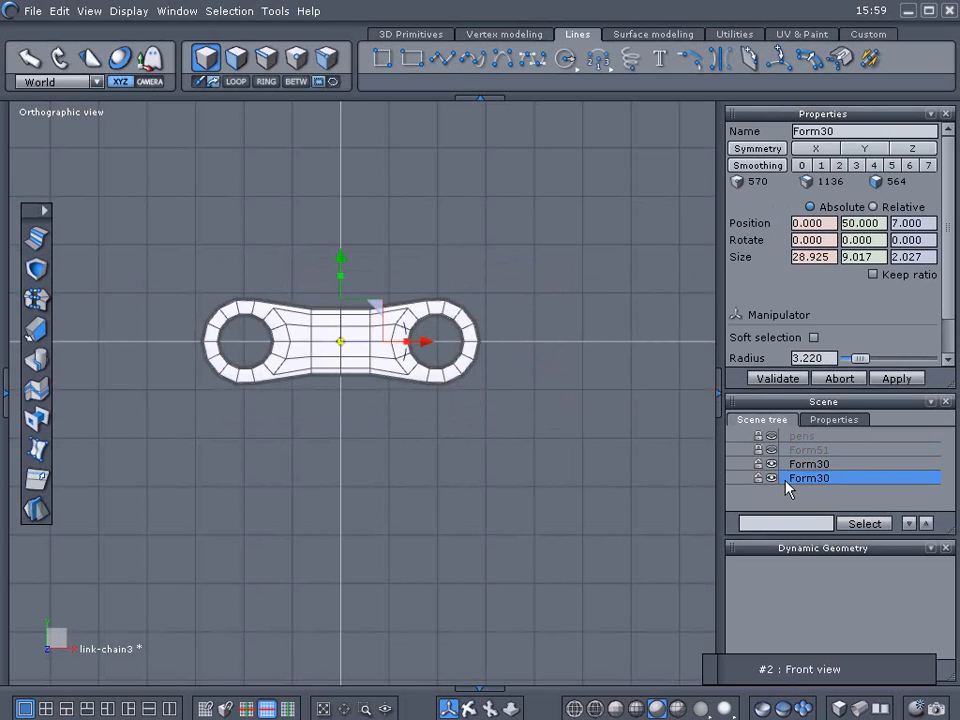
{"action": "left_click", "coordinate": [787, 466], "text": "shift"}
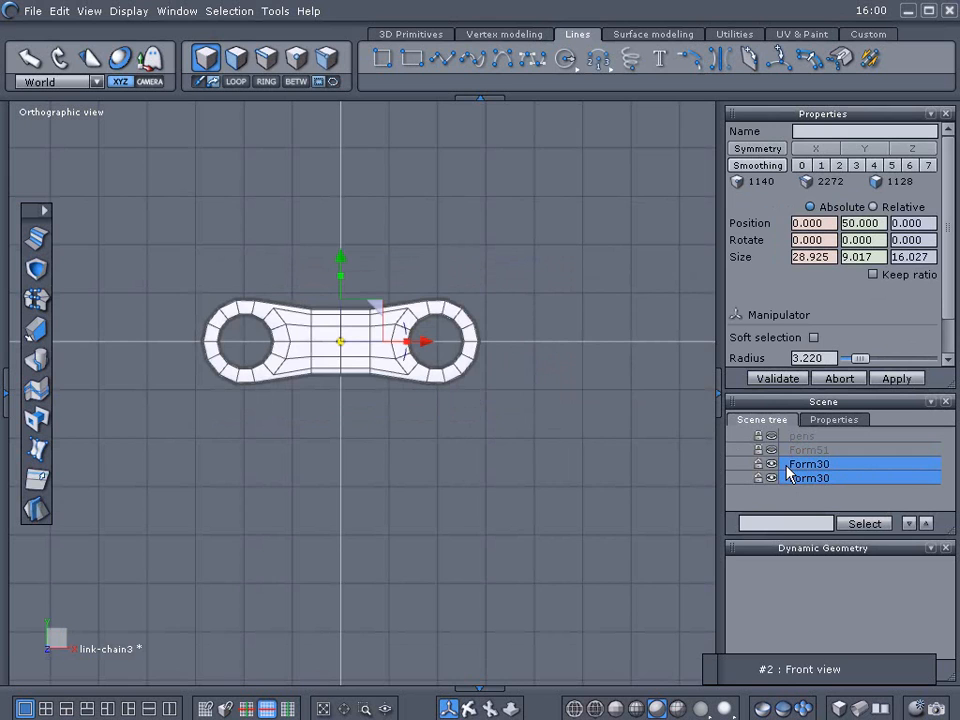
{"action": "key", "text": "ctrl+c"}
{"action": "key", "text": "ctrl+v"}
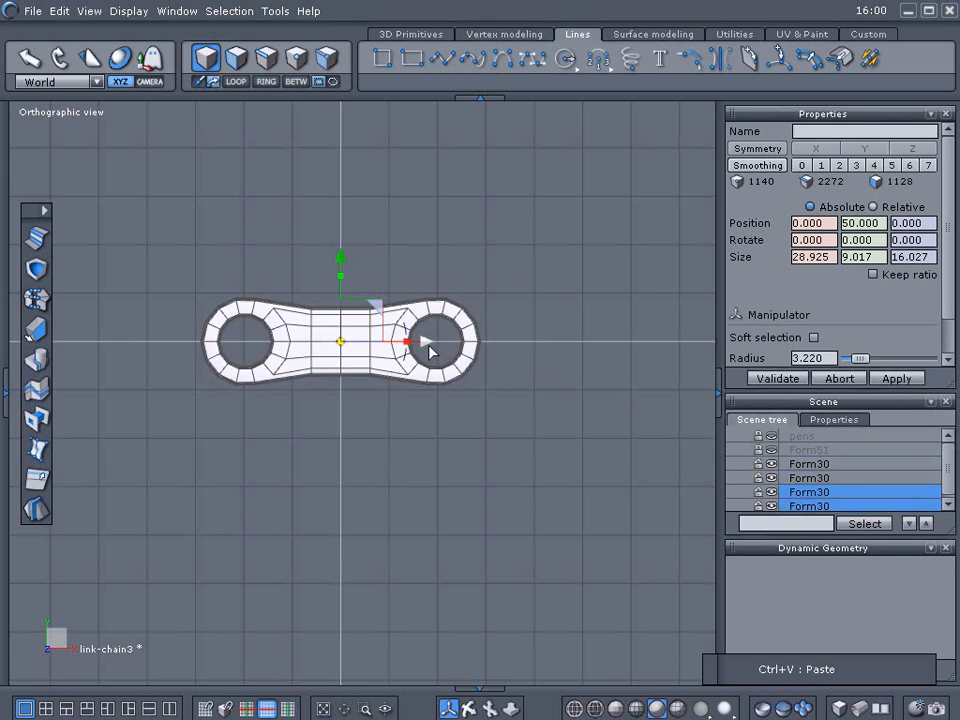
{"action": "left_click_drag", "start_coordinate": [428, 345], "coordinate": [619, 347]}
{"action": "scroll", "coordinate": [605, 345], "scroll_direction": "up", "scroll_amount": 4}
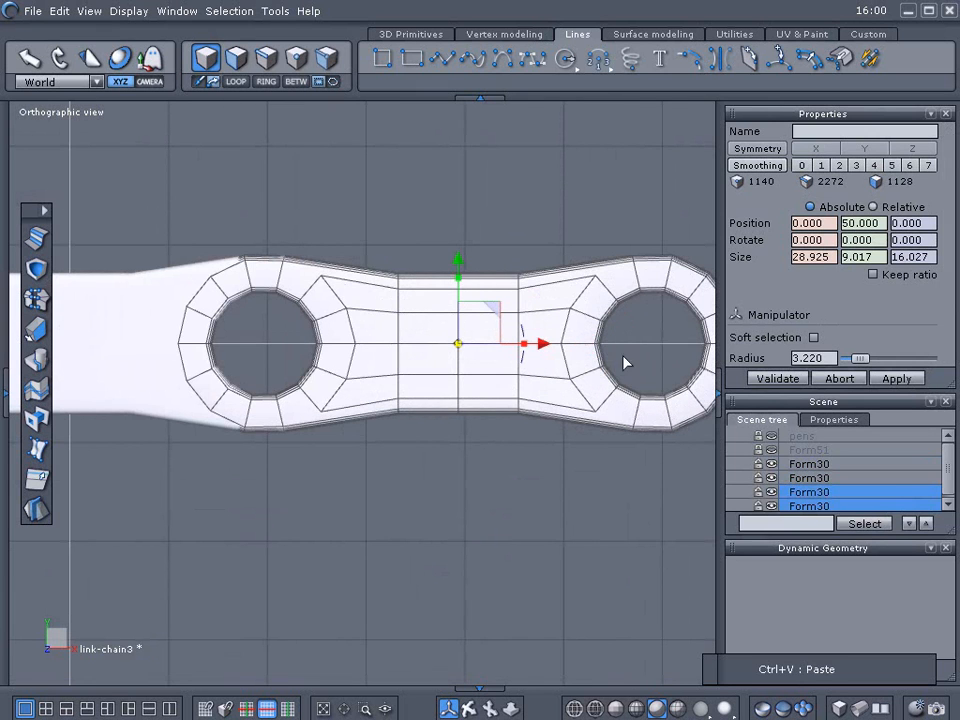
{"action": "left_click_drag", "start_coordinate": [548, 345], "coordinate": [550, 347]}
Step: Unlock and show the reference chain in top view, and select only the front link of the copied pair
{"action": "key", "text": "2"}
{"action": "key", "text": "5"}
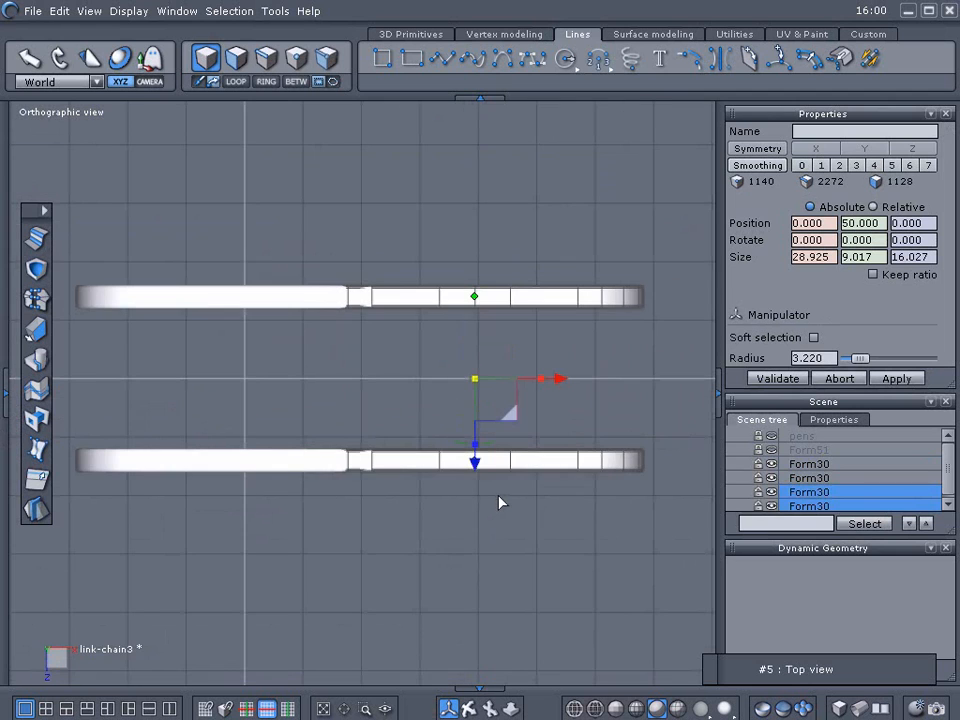
{"action": "left_click", "coordinate": [766, 450]}
{"action": "left_click", "coordinate": [774, 452]}
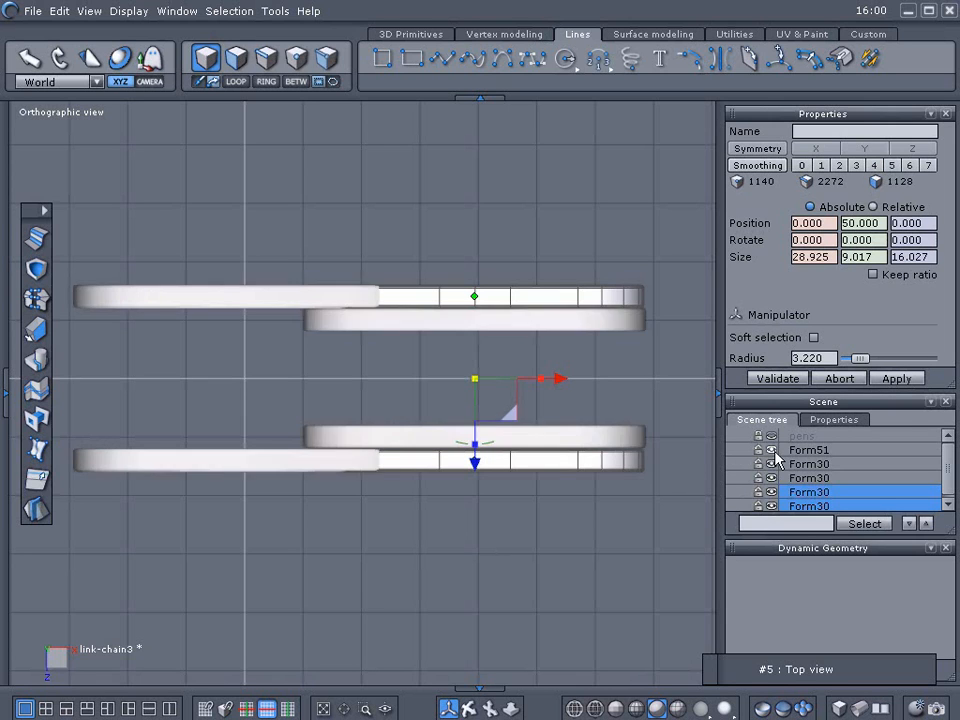
{"action": "key", "text": "ctrl+z"}
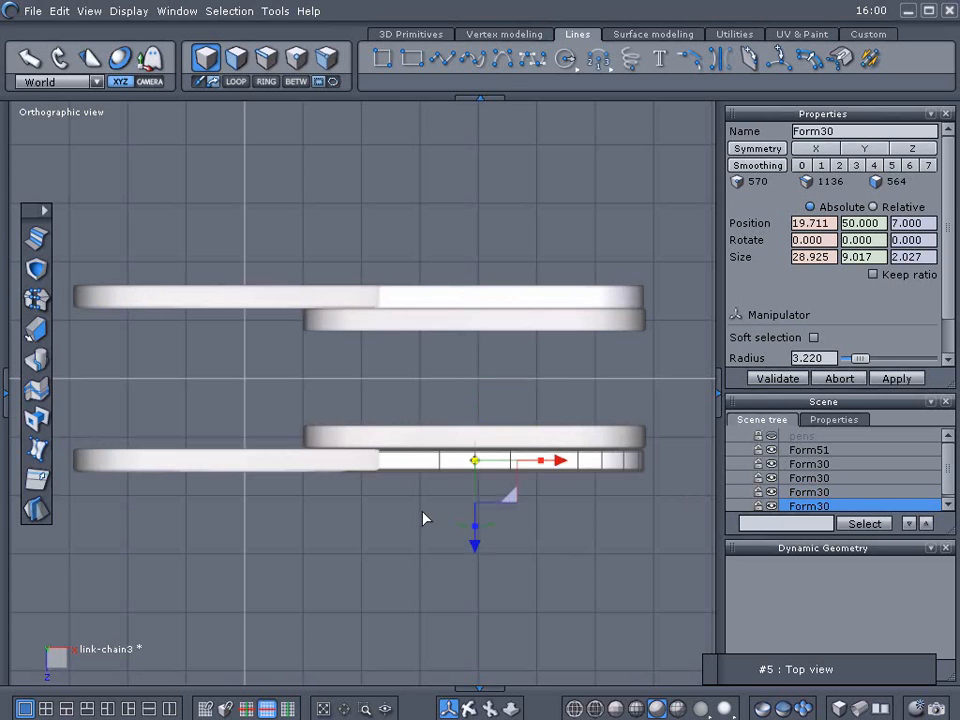
{"action": "scroll", "coordinate": [422, 516], "scroll_direction": "up", "scroll_amount": 2}
{"action": "scroll", "coordinate": [422, 516], "scroll_direction": "down", "scroll_amount": 3}
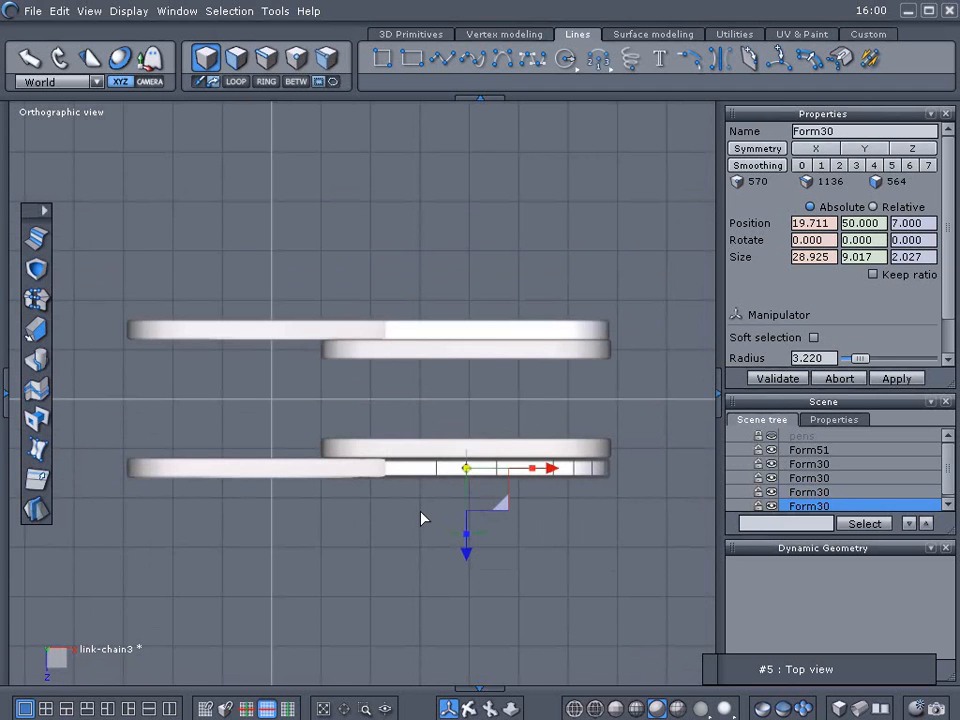
Step: Move the front copy inward over the reference's inner link, hide the reference, and set the copy's Z position to 5
{"action": "left_click", "coordinate": [590, 538]}
{"action": "left_click", "coordinate": [561, 481]}
{"action": "left_click_drag", "start_coordinate": [467, 555], "coordinate": [465, 534]}
{"action": "key", "text": "ctrl+z"}
{"action": "left_click_drag", "start_coordinate": [467, 553], "coordinate": [465, 536]}
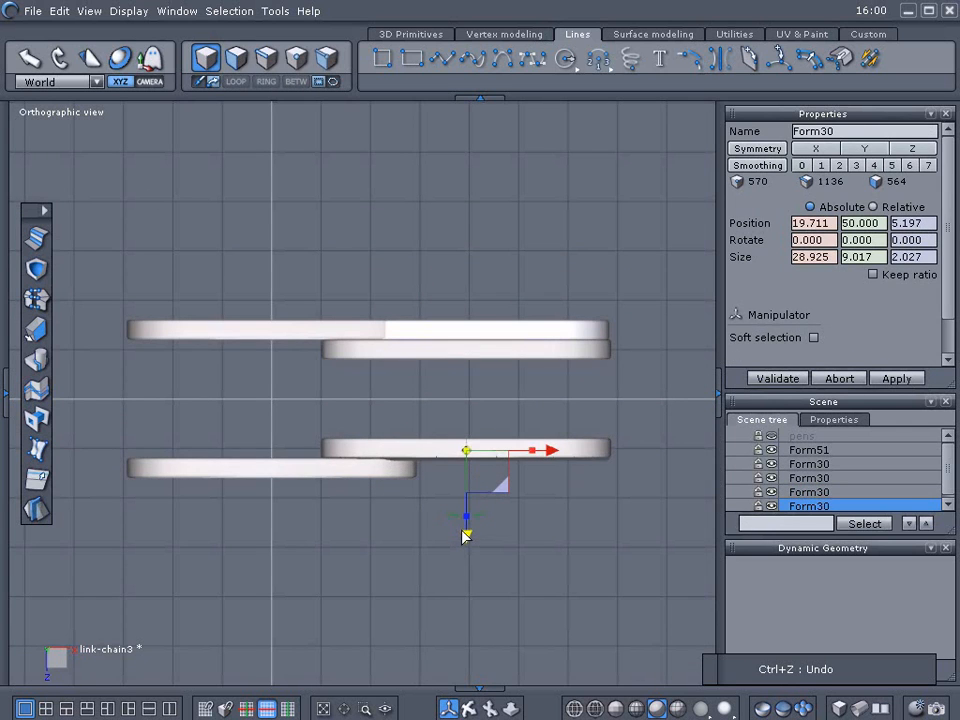
{"action": "left_click", "coordinate": [769, 451]}
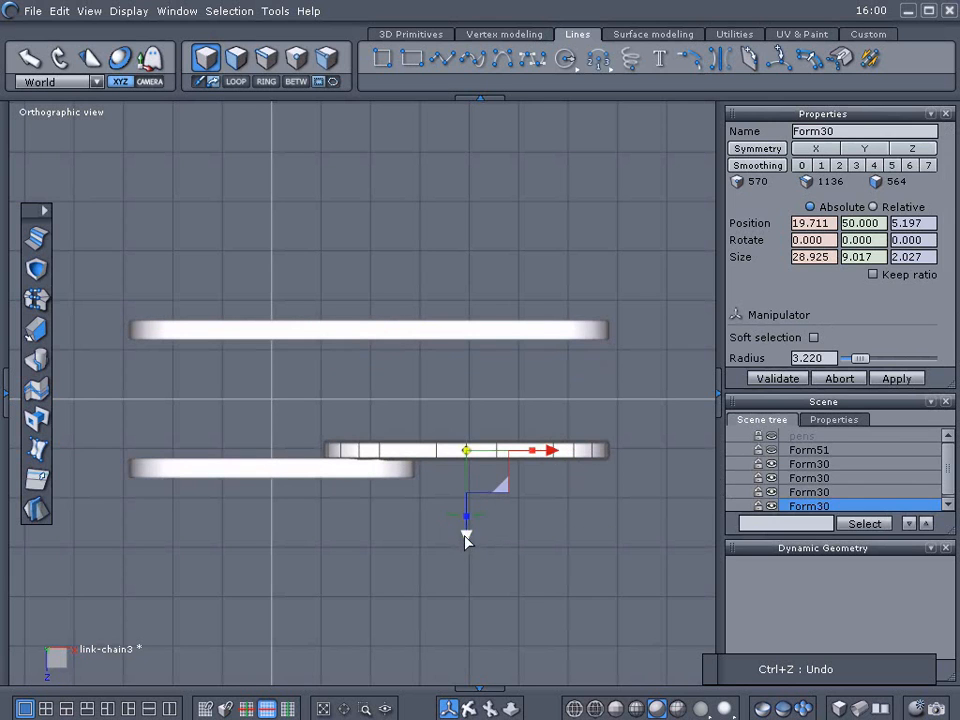
{"action": "left_click_drag", "start_coordinate": [465, 538], "coordinate": [465, 533]}
{"action": "double_click", "coordinate": [931, 223]}
{"action": "type", "text": "5"}
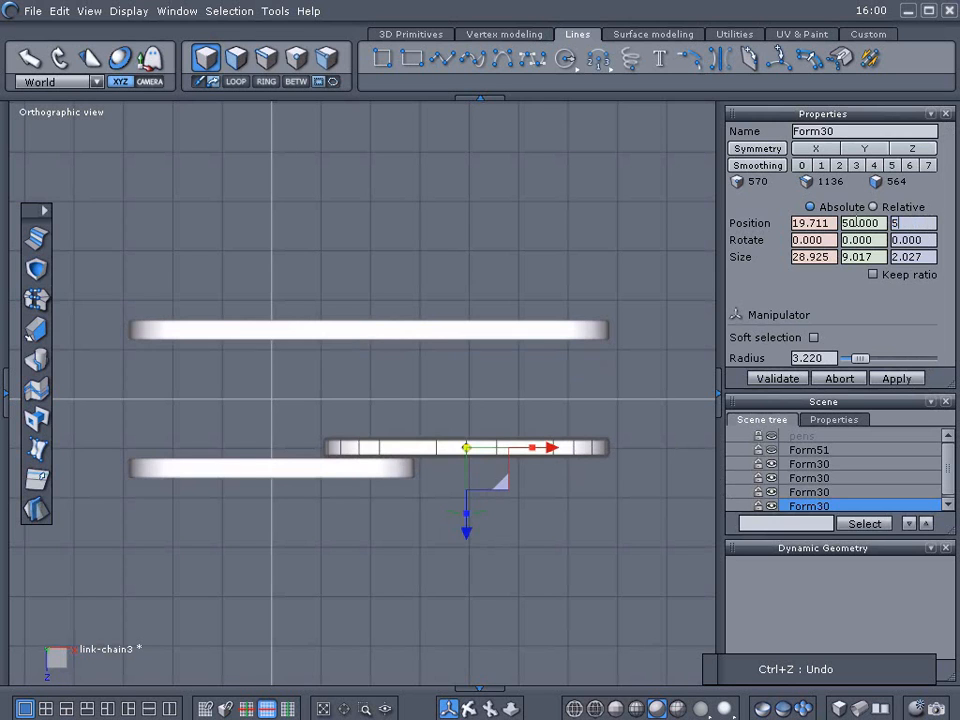
{"action": "key", "text": "Return"}
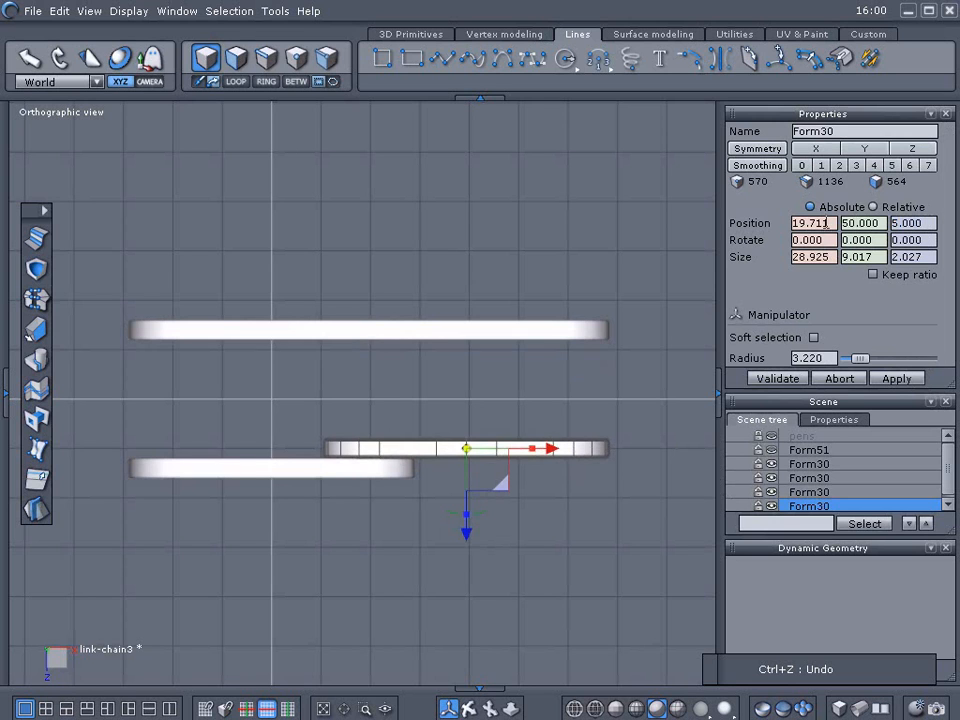
Step: Select the rear link of the copied pair and set its Z position to -5
{"action": "left_click", "coordinate": [573, 331]}
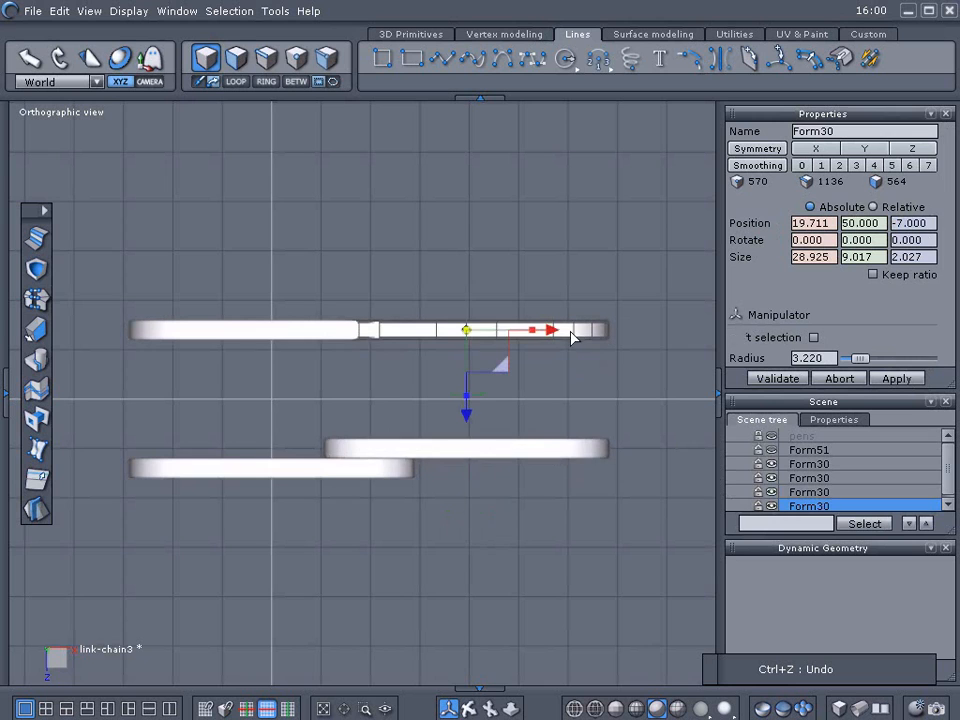
{"action": "double_click", "coordinate": [901, 223]}
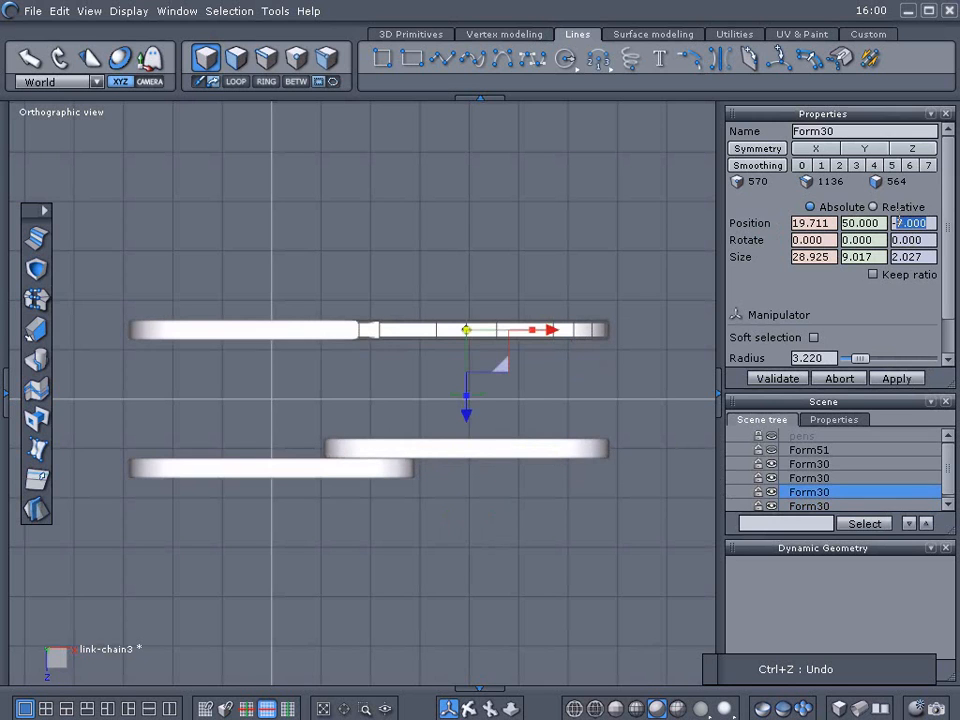
{"action": "type", "text": "-6"}
{"action": "key", "text": "Return"}
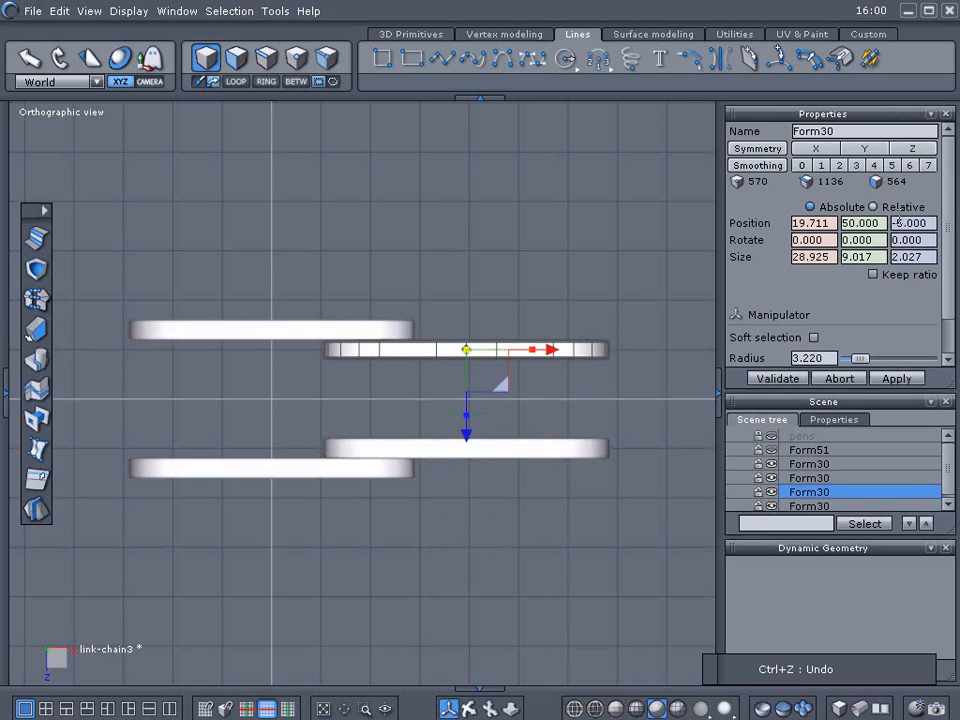
Step: Select all four links and group them in the scene root
{"action": "middle_click_drag", "start_coordinate": [617, 288], "coordinate": [614, 121]}
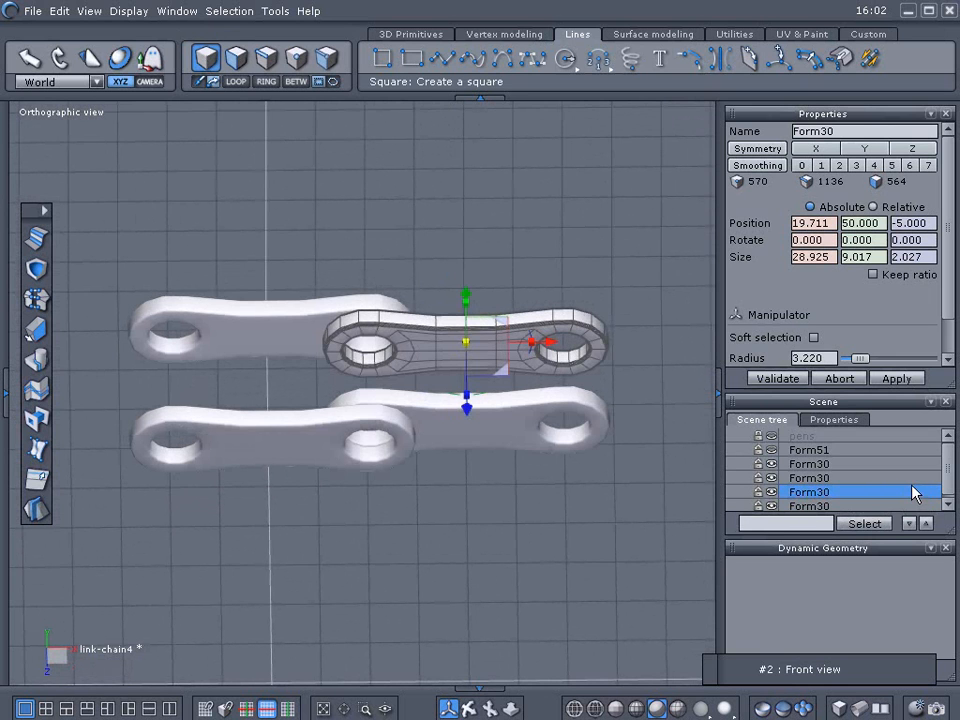
{"action": "key", "text": "ctrl+a"}
{"action": "right_click", "coordinate": [886, 481]}
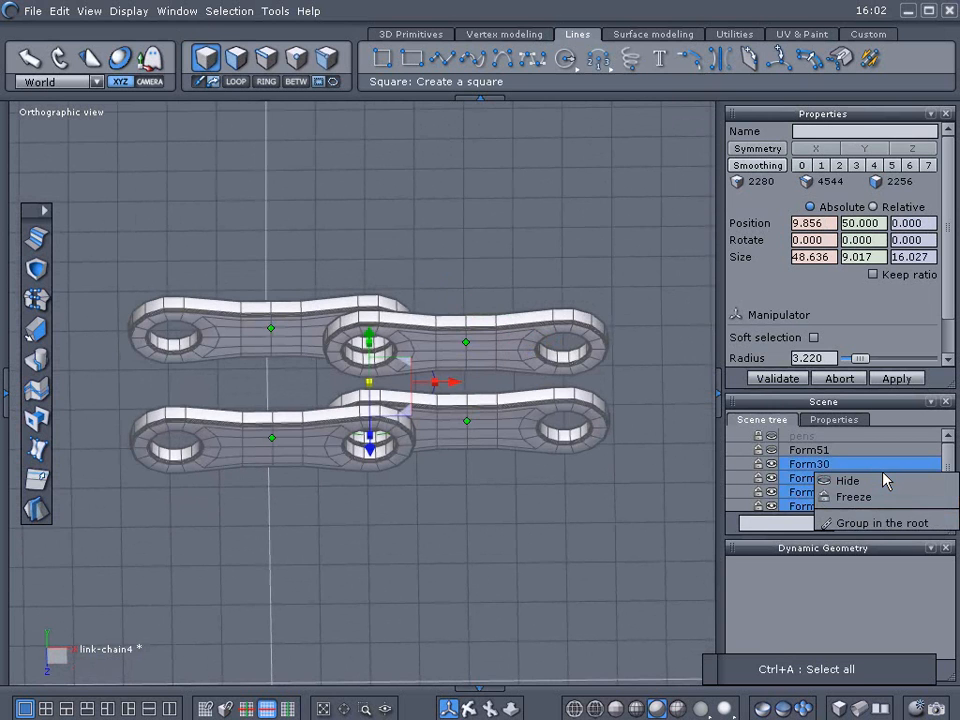
{"action": "left_click", "coordinate": [878, 522]}
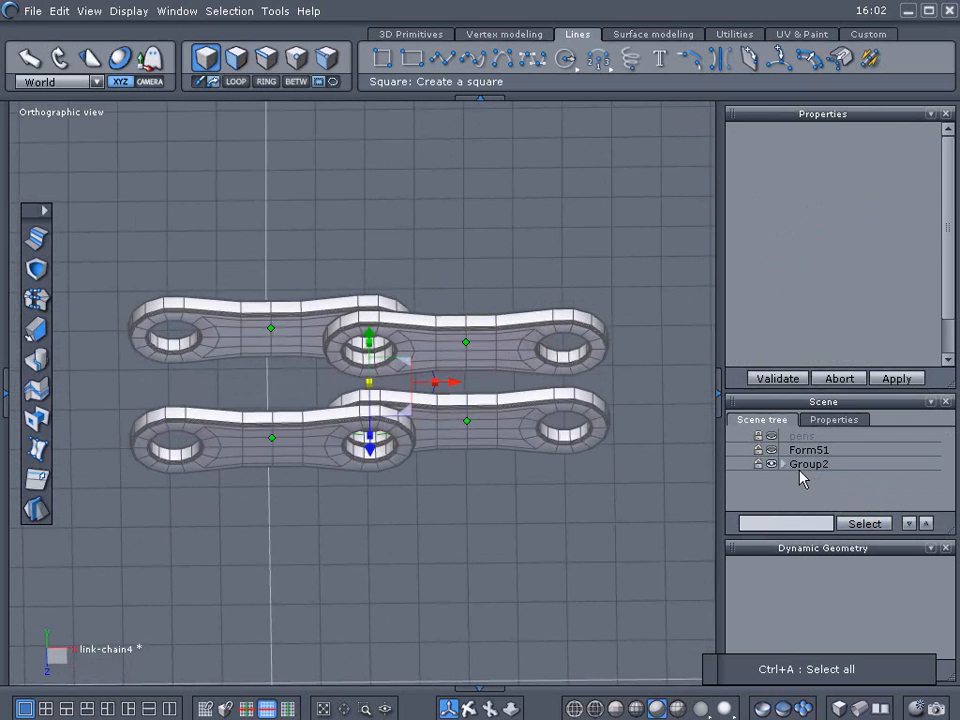
{"action": "left_click", "coordinate": [664, 471]}
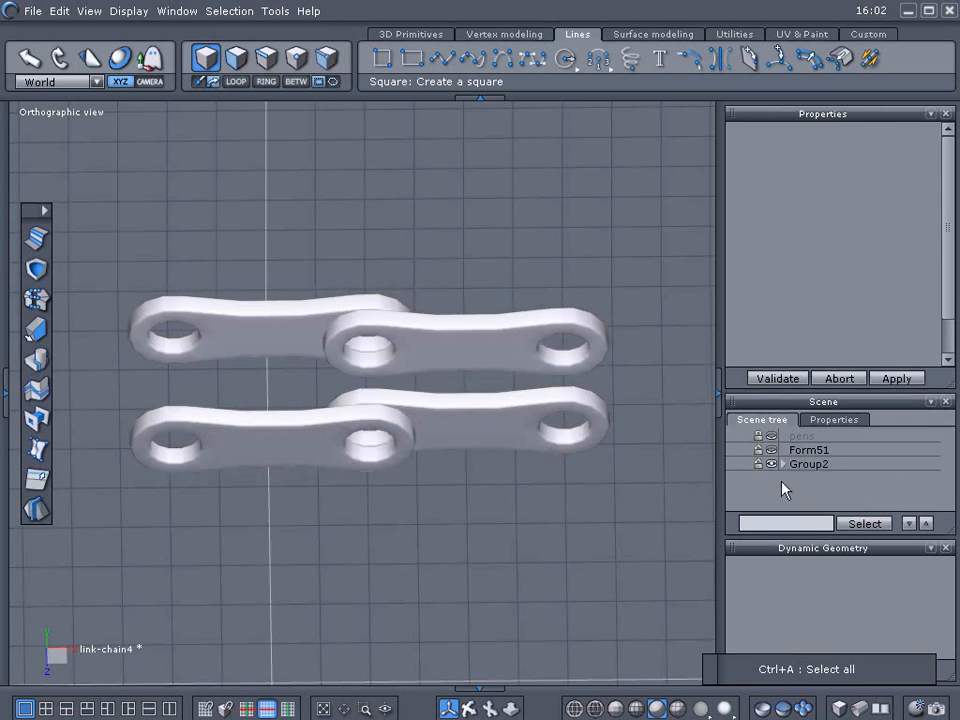
Step: Apply smoothing to the grouped links and switch the viewport to a reflective metallic shading mode
{"action": "left_click", "coordinate": [561, 429]}
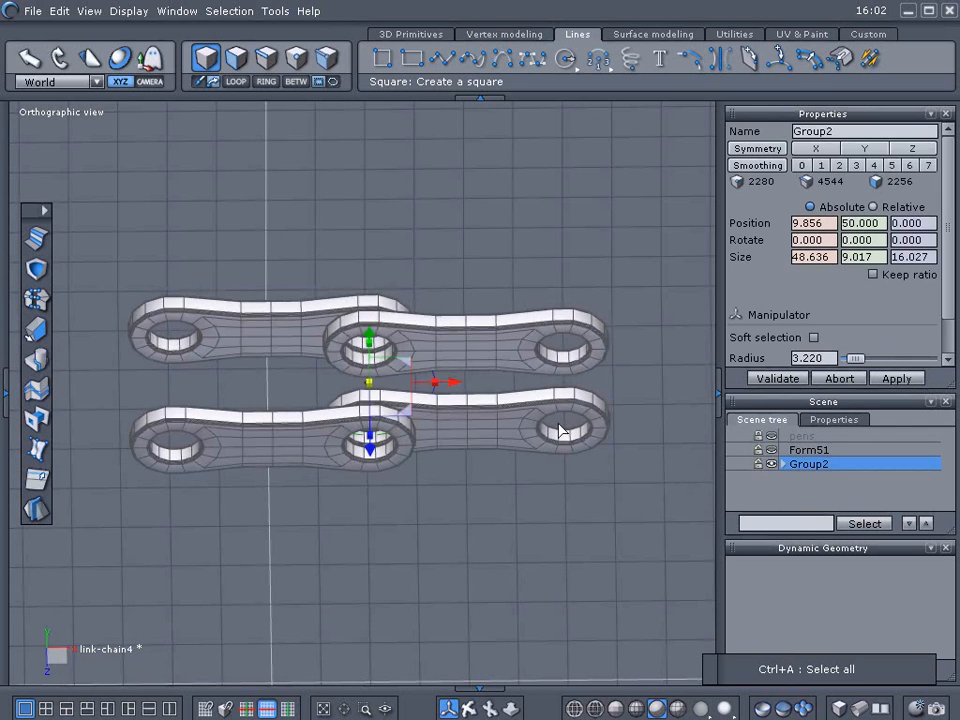
{"action": "left_click", "coordinate": [819, 167]}
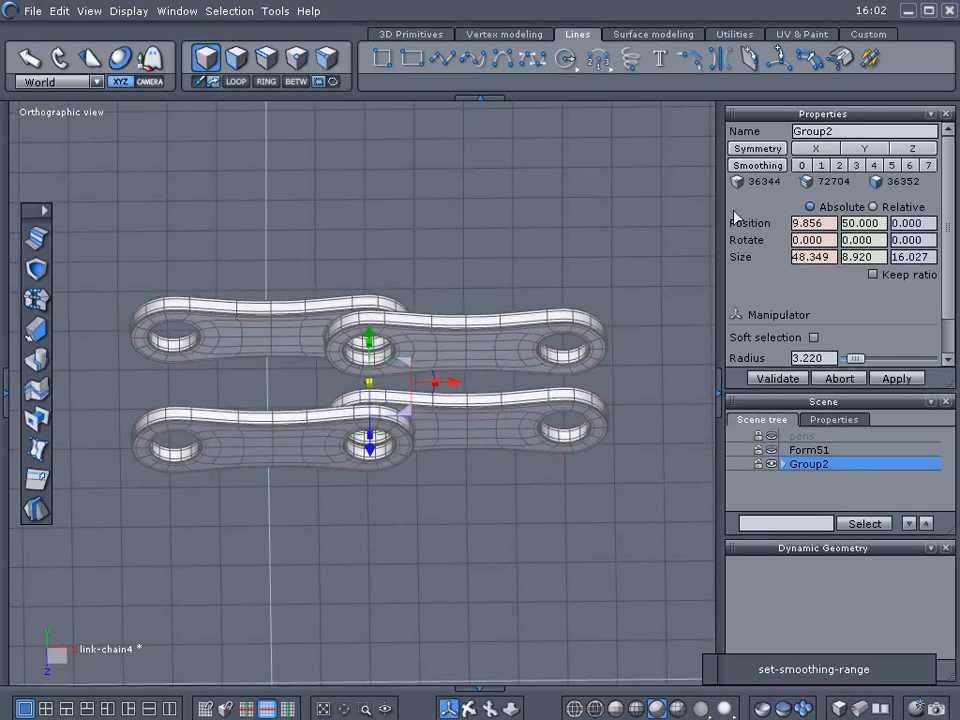
{"action": "left_click", "coordinate": [655, 265]}
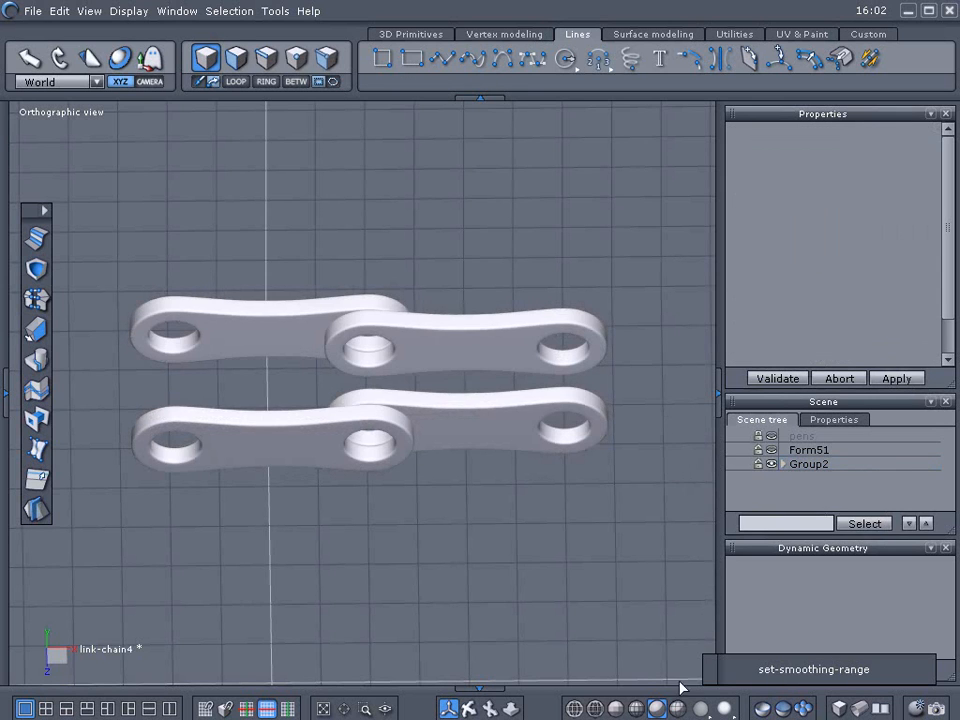
{"action": "mouse_move", "coordinate": [701, 708]}
{"action": "left_mouse_down"}
{"action": "mouse_move", "coordinate": [701, 574]}
{"action": "mouse_move", "coordinate": [699, 590]}
{"action": "left_mouse_up"}
{"action": "middle_click_drag", "start_coordinate": [620, 585], "coordinate": [428, 599]}
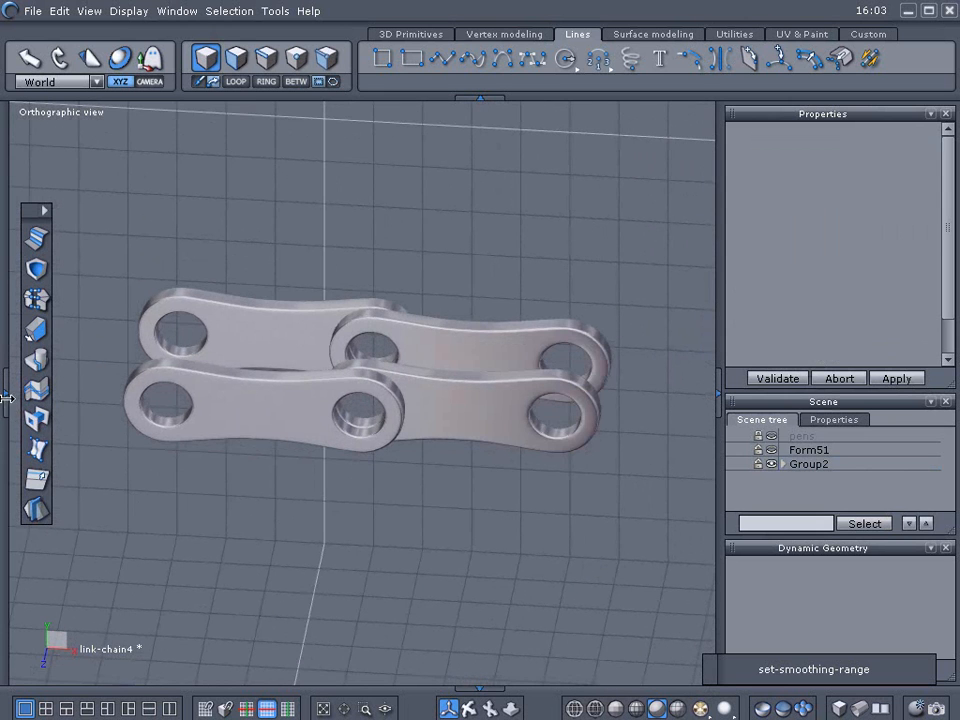
Step: Create a new material for the grouped links, Group2
{"action": "mouse_move", "coordinate": [7, 404]}
{"action": "left_click", "coordinate": [180, 383]}
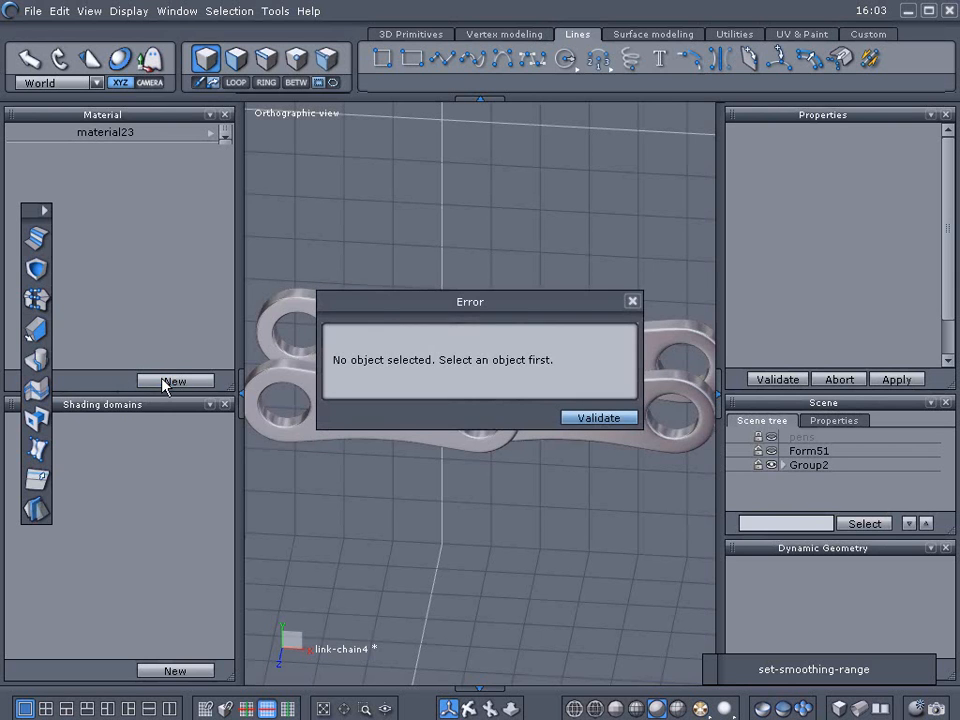
{"action": "left_click", "coordinate": [572, 417]}
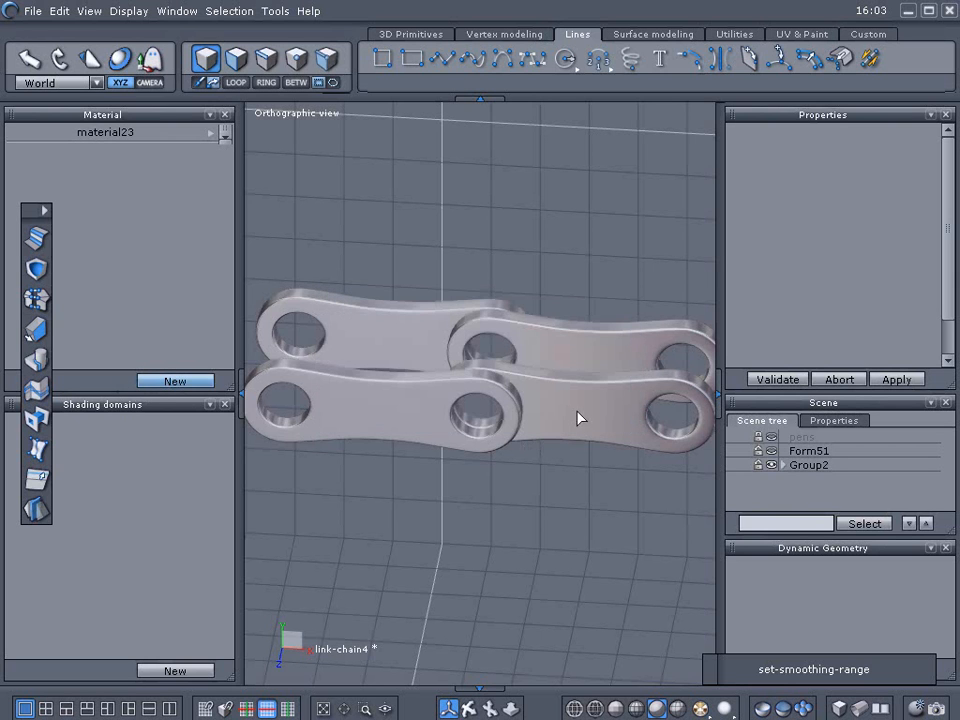
{"action": "left_click", "coordinate": [805, 466]}
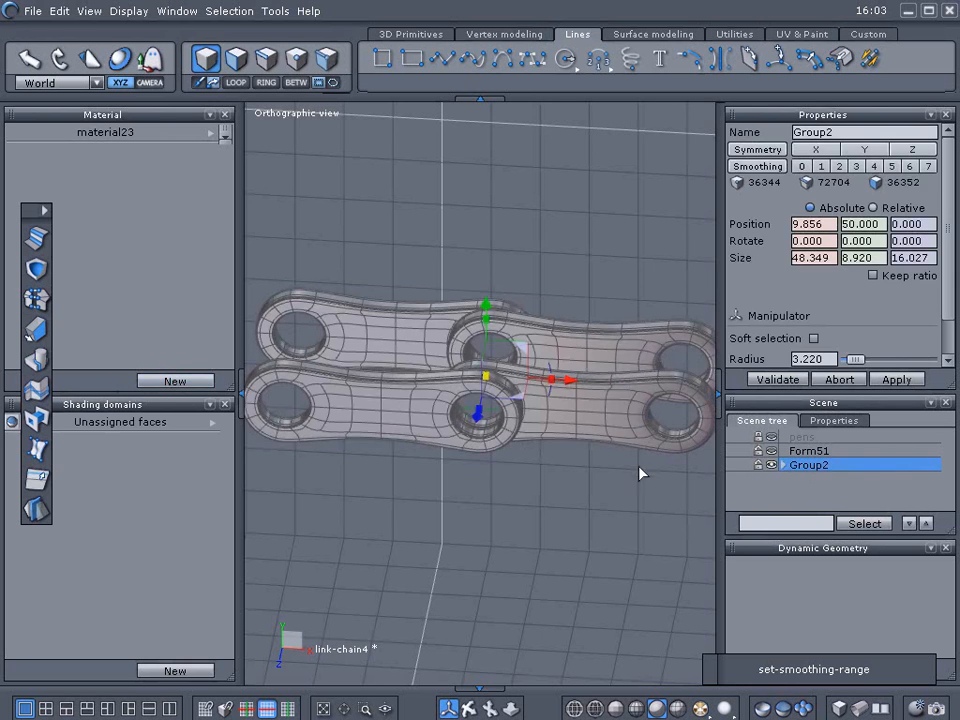
{"action": "left_click", "coordinate": [177, 382]}
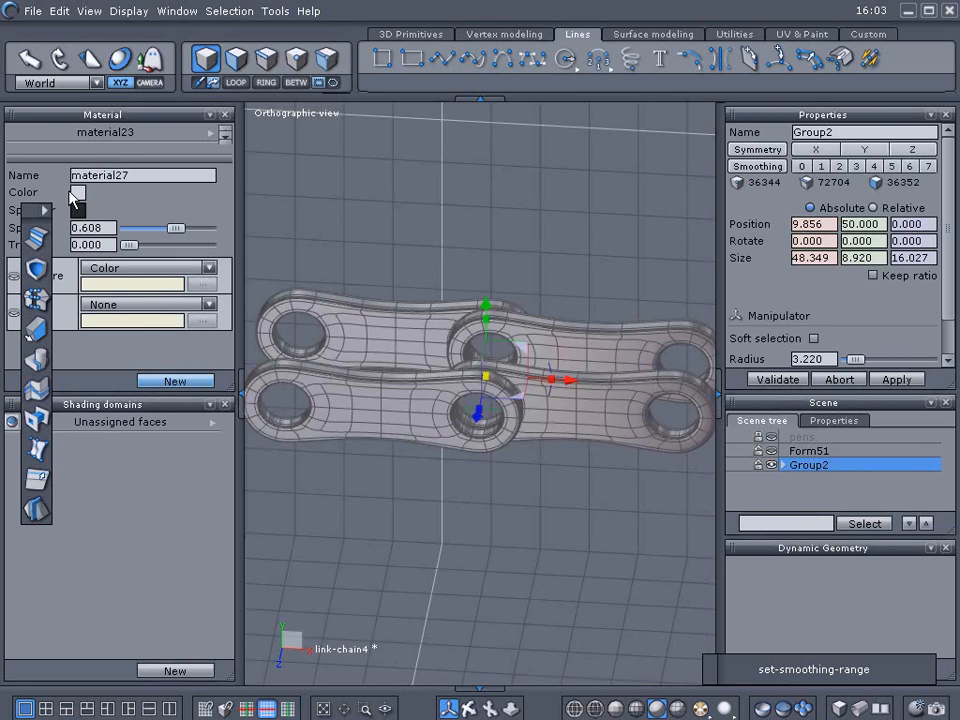
Step: Set the new material's colour to the basic mid grey with RGB 128, 128, 128
{"action": "left_click", "coordinate": [77, 192]}
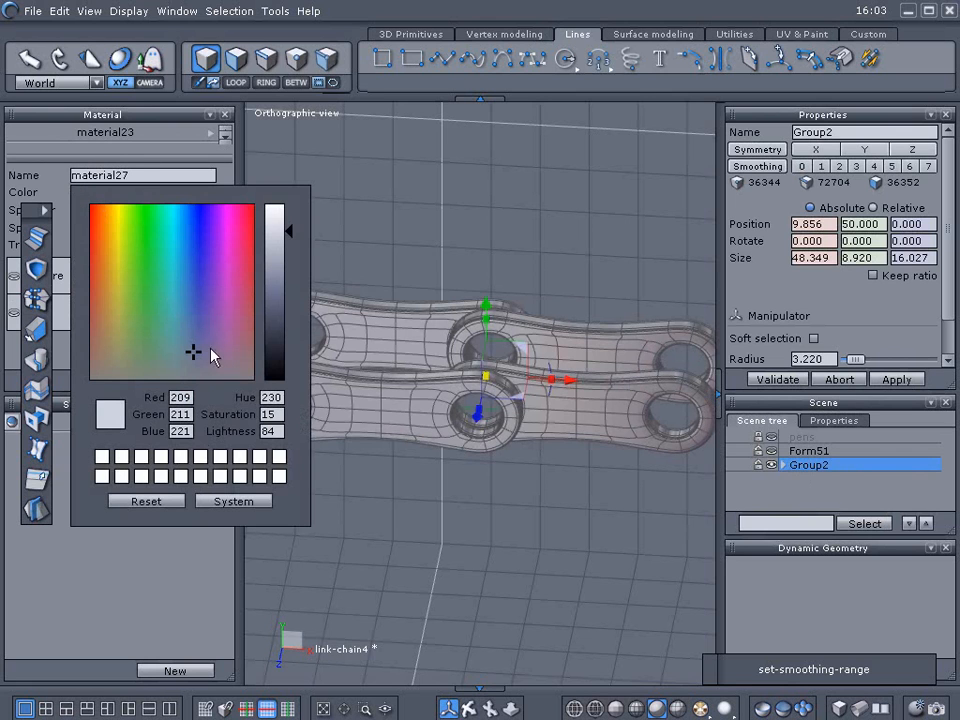
{"action": "left_click", "coordinate": [214, 505]}
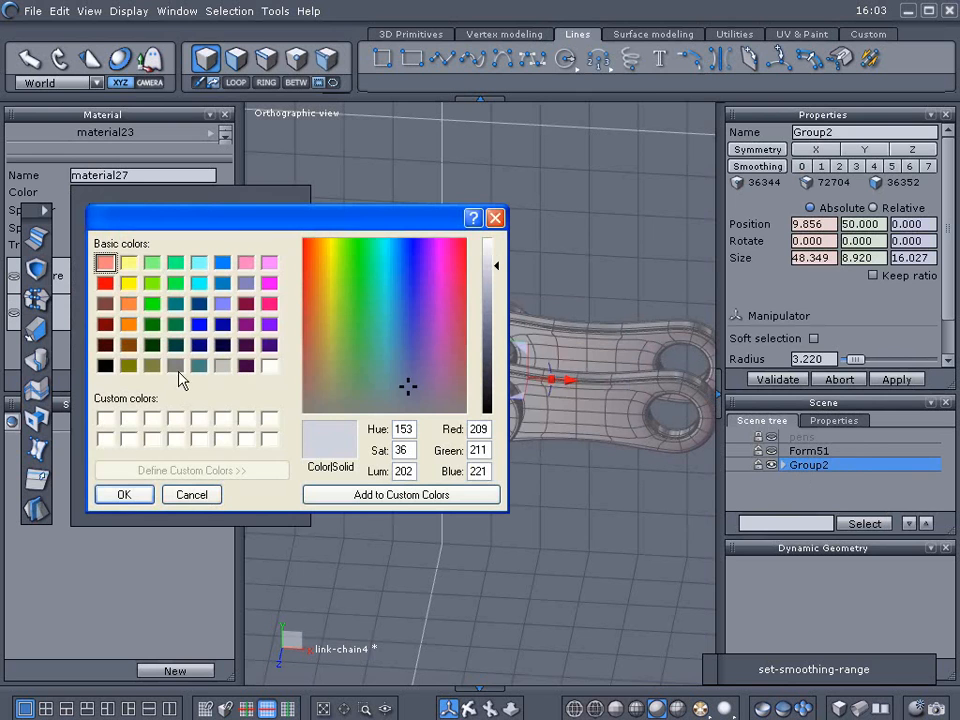
{"action": "left_click", "coordinate": [176, 366]}
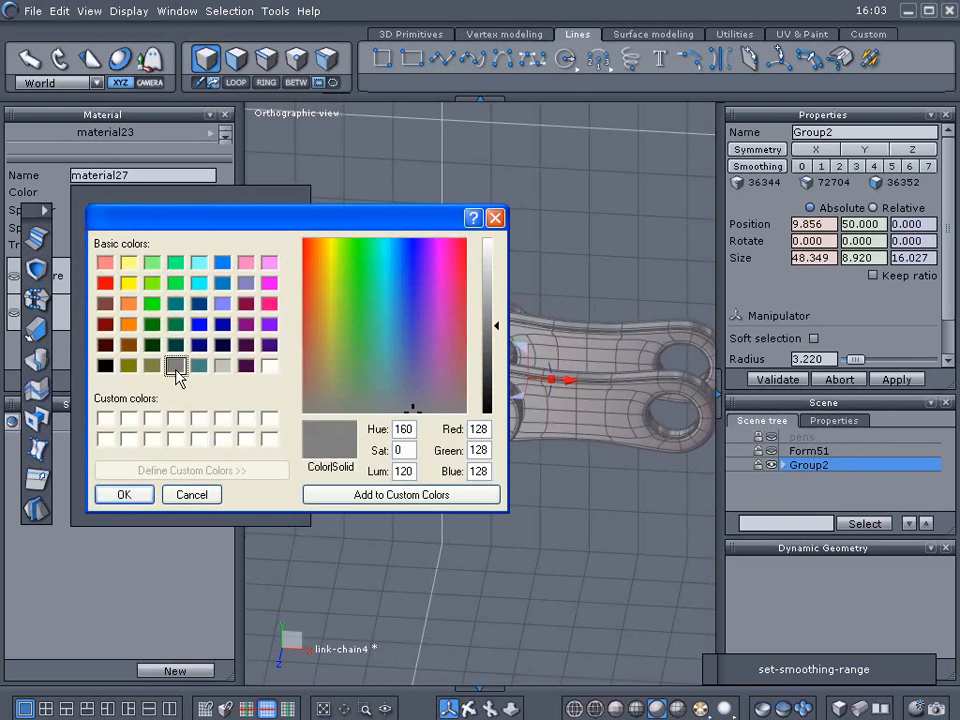
{"action": "left_click", "coordinate": [145, 497]}
Step: Change the new material's colour to the light grey from the basic colours
{"action": "left_click", "coordinate": [79, 200]}
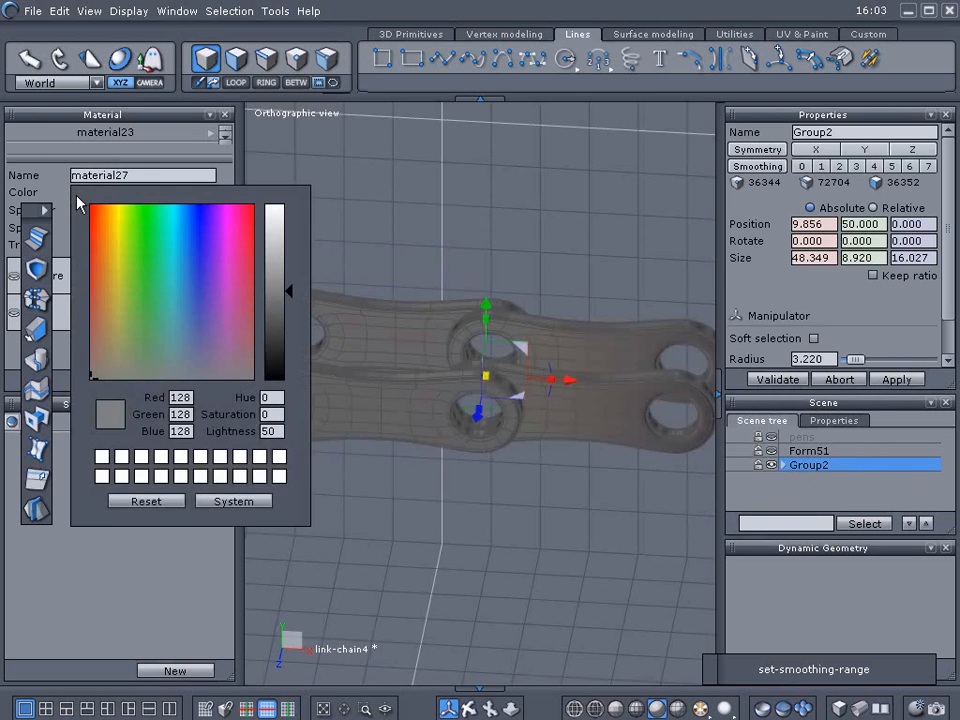
{"action": "left_click", "coordinate": [216, 501]}
{"action": "left_click", "coordinate": [222, 365]}
{"action": "left_click", "coordinate": [148, 495]}
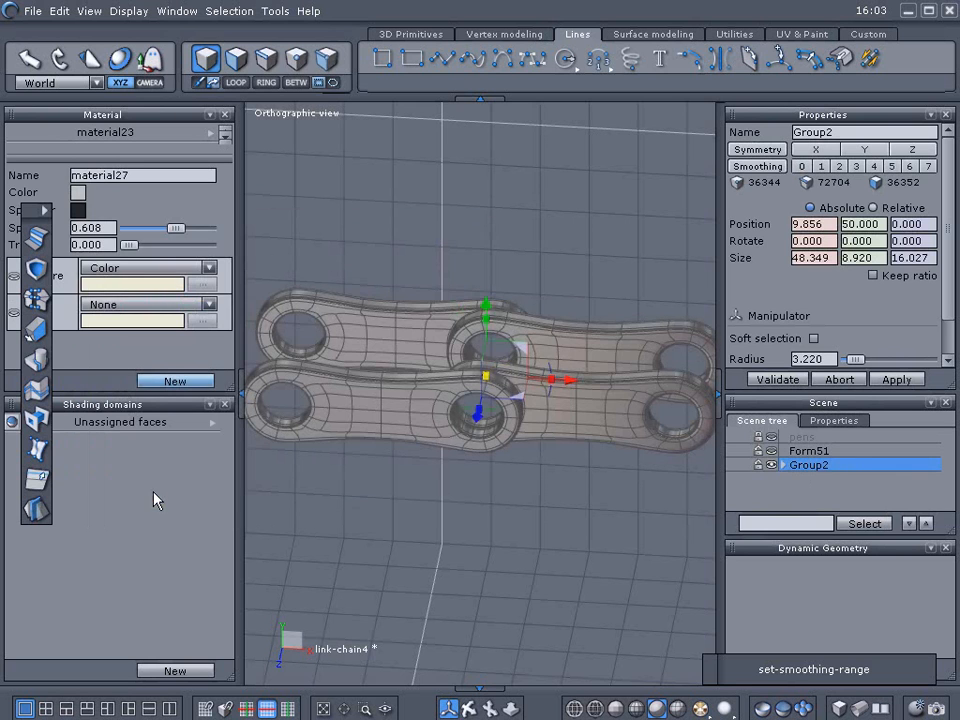
{"action": "left_click", "coordinate": [447, 558]}
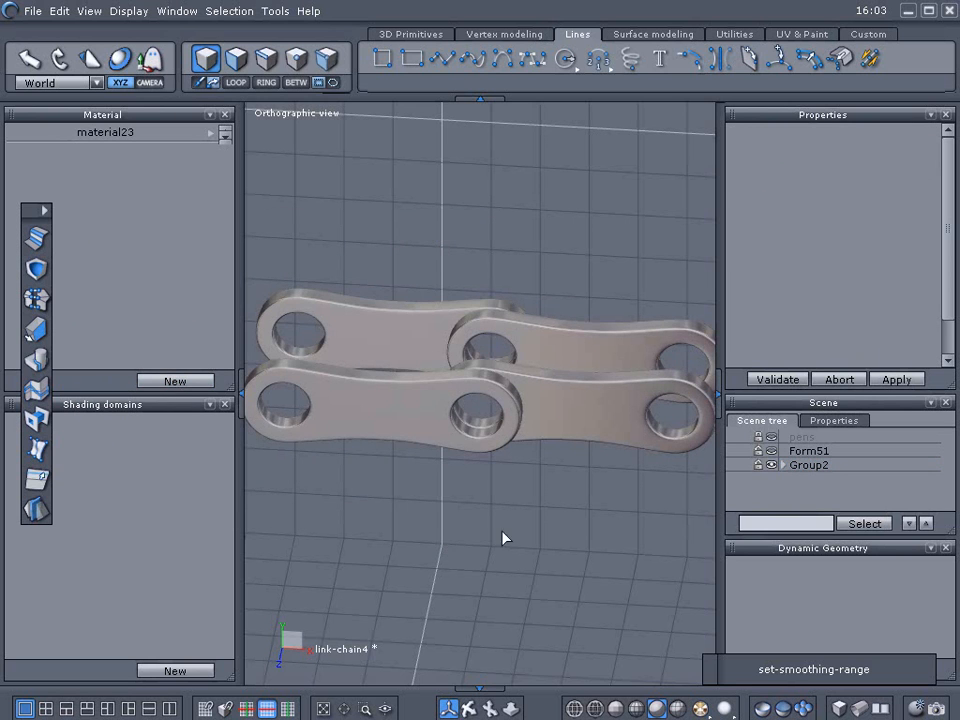
Step: Show the reference chain Form51, move it up along Y to about 67.5 for comparison, and hide it again
{"action": "left_click", "coordinate": [797, 451]}
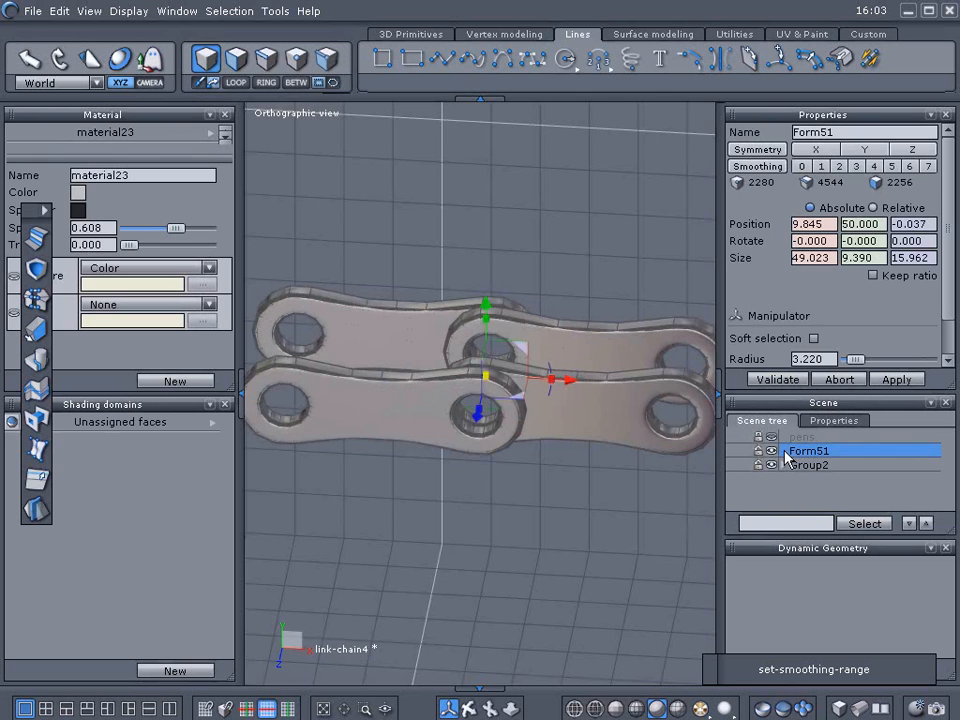
{"action": "left_click_drag", "start_coordinate": [489, 318], "coordinate": [486, 157]}
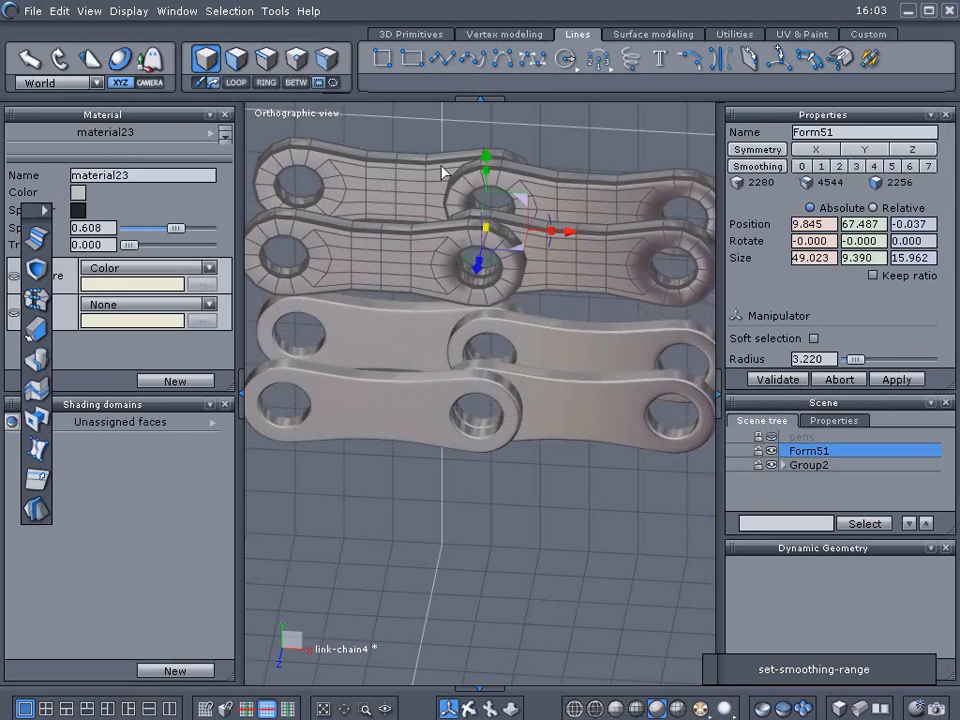
{"action": "left_click", "coordinate": [531, 568]}
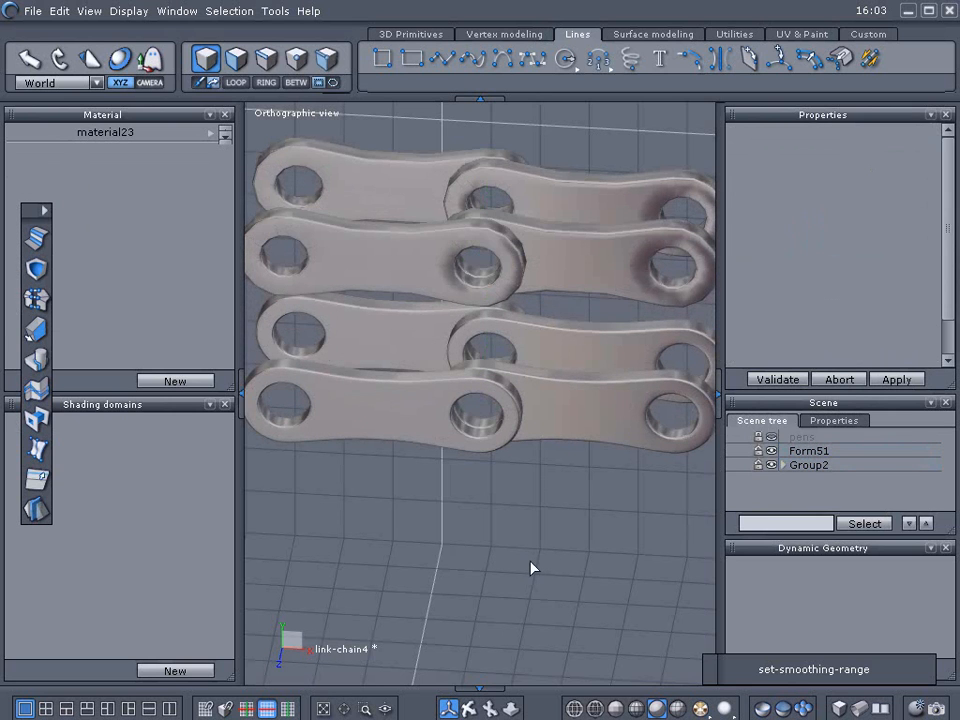
{"action": "left_click", "coordinate": [428, 280]}
{"action": "left_click", "coordinate": [771, 451]}
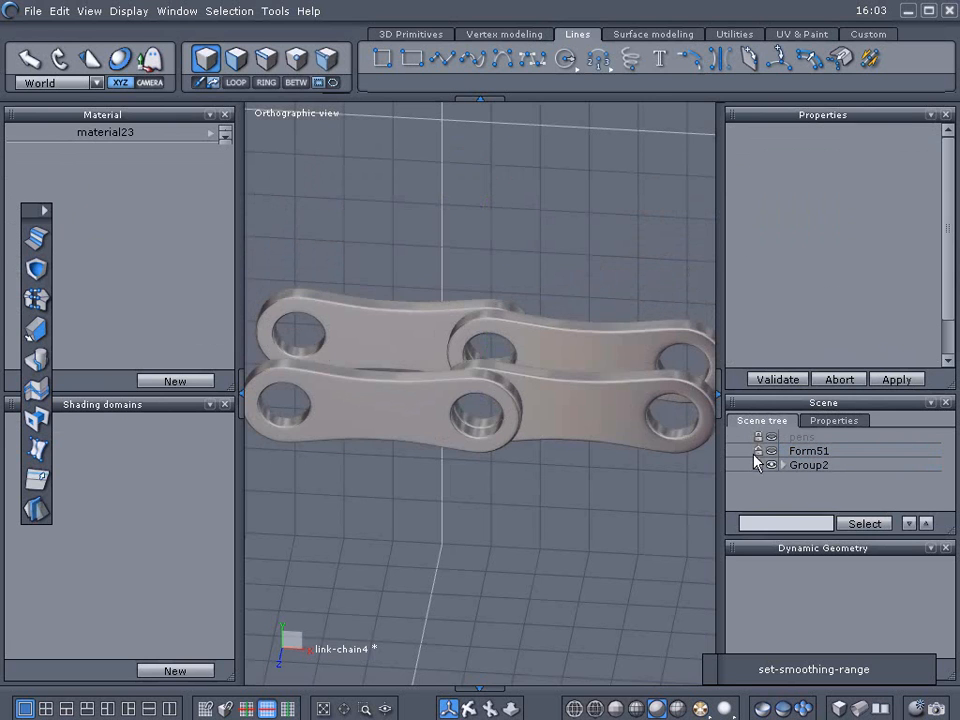
Step: Lock the grouped links, Group2, against selection and collapse the material settings
{"action": "left_click", "coordinate": [562, 421]}
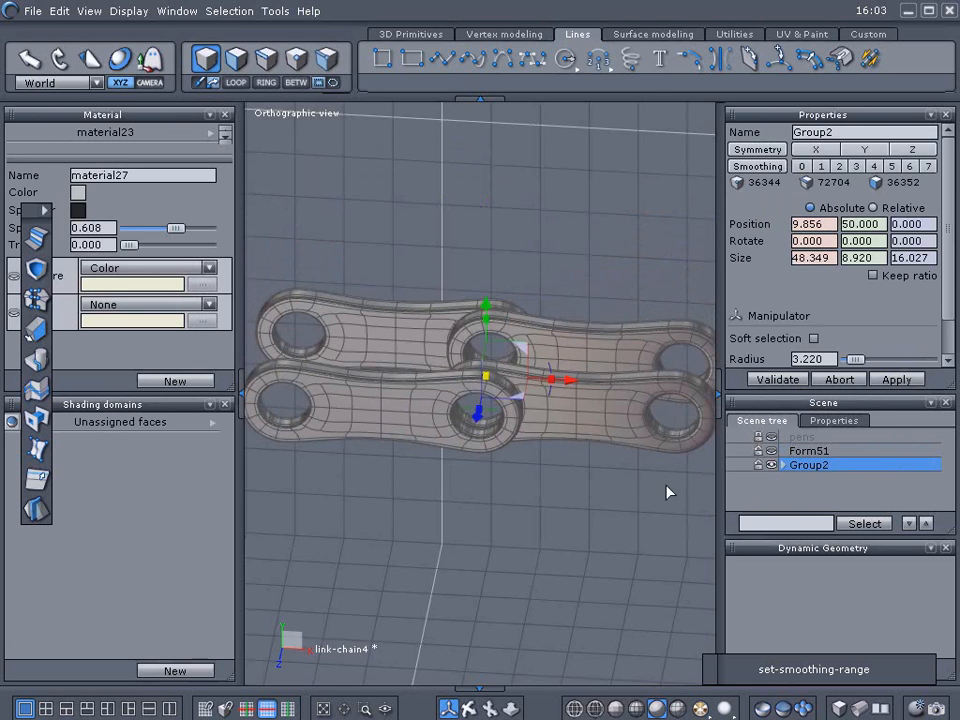
{"action": "left_click", "coordinate": [758, 466]}
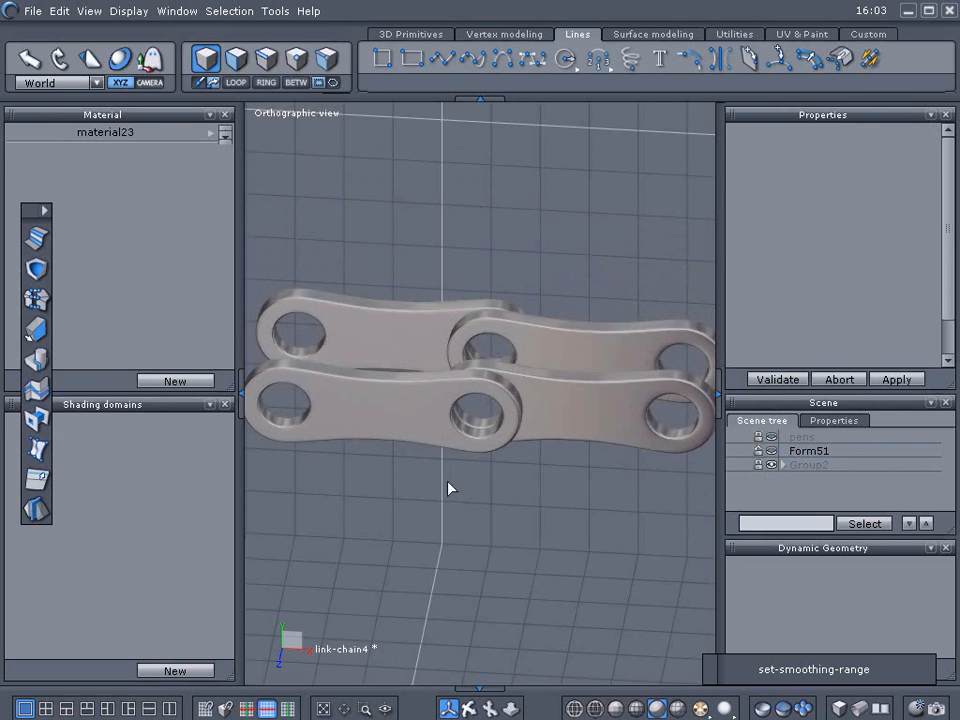
{"action": "left_click", "coordinate": [238, 393]}
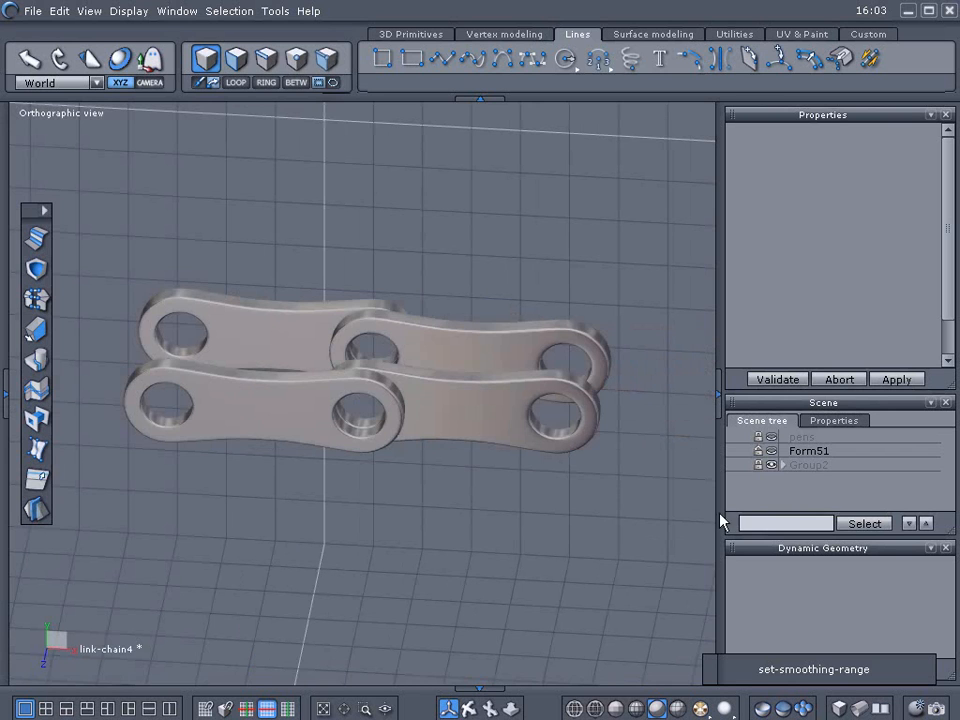
Step: Show the reference chain and the pens object to compare them with the new links, and hide the reference chain
{"action": "left_click", "coordinate": [771, 451]}
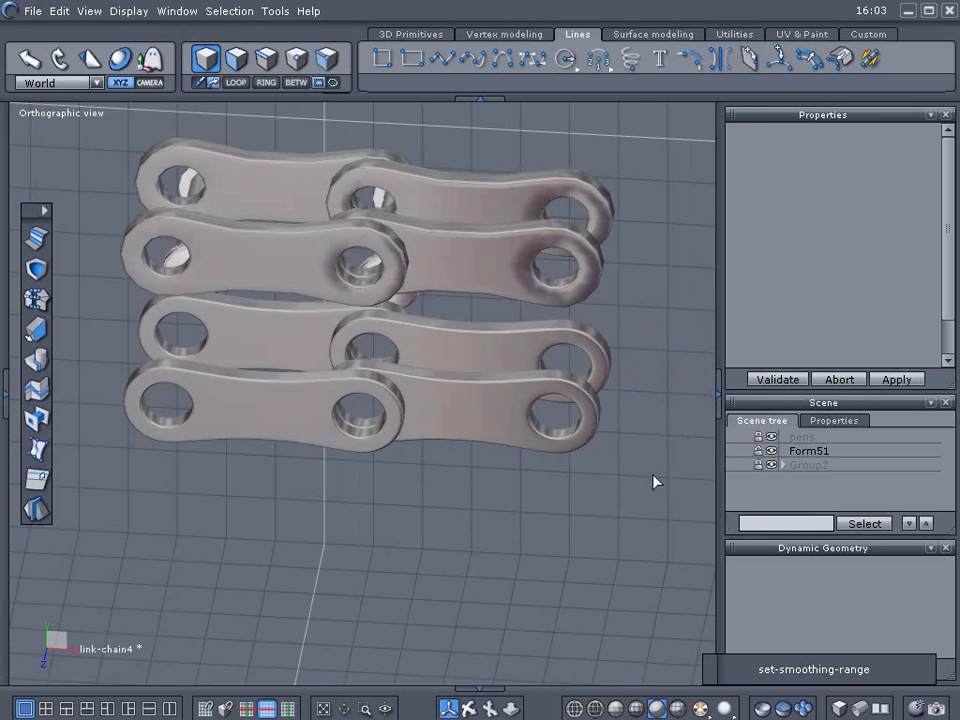
{"action": "middle_click_drag", "start_coordinate": [591, 535], "coordinate": [456, 516]}
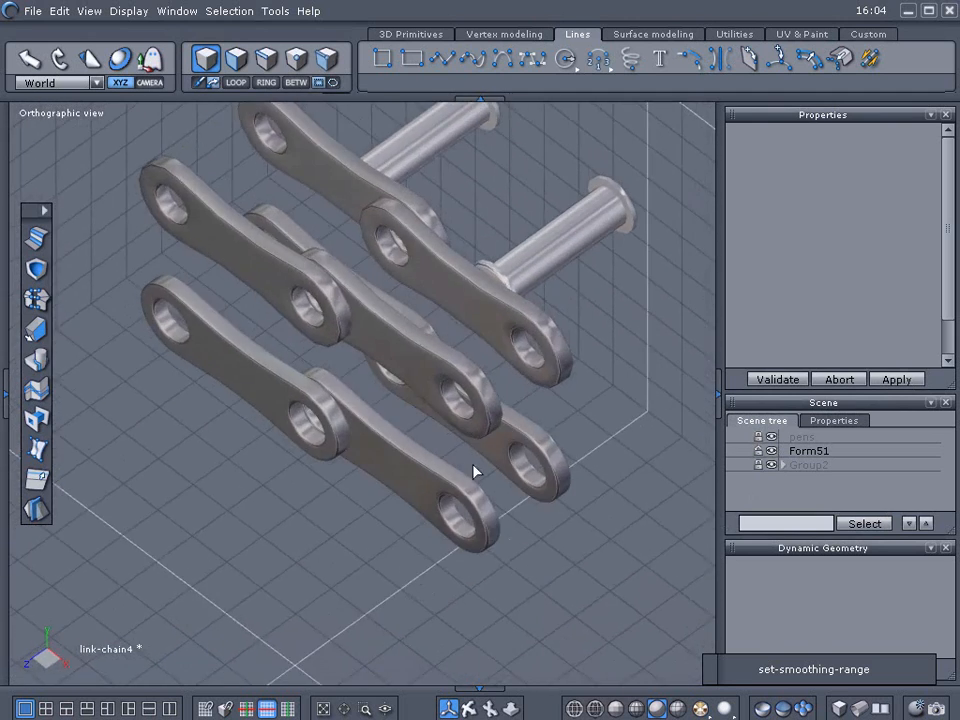
{"action": "left_click", "coordinate": [770, 451]}
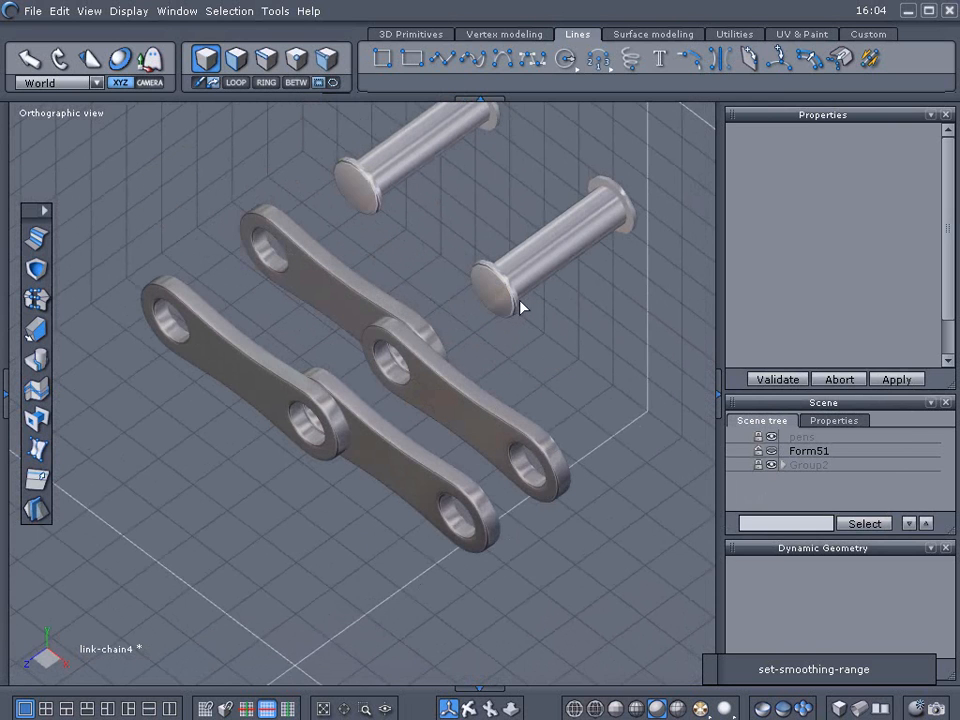
{"action": "middle_click_drag", "start_coordinate": [521, 313], "coordinate": [563, 313]}
{"action": "middle_click_drag", "start_coordinate": [447, 566], "coordinate": [486, 549]}
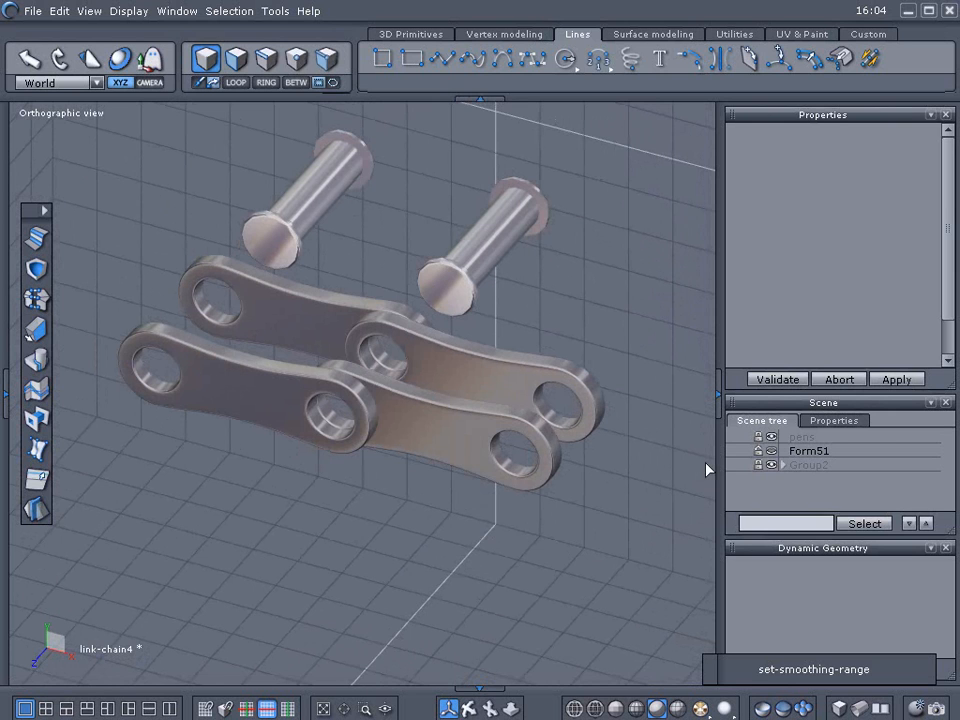
Step: Open the link-chain4 scene and hide the pens object, leaving the grouped links in front view
{"action": "key", "text": "ctrl+o"}
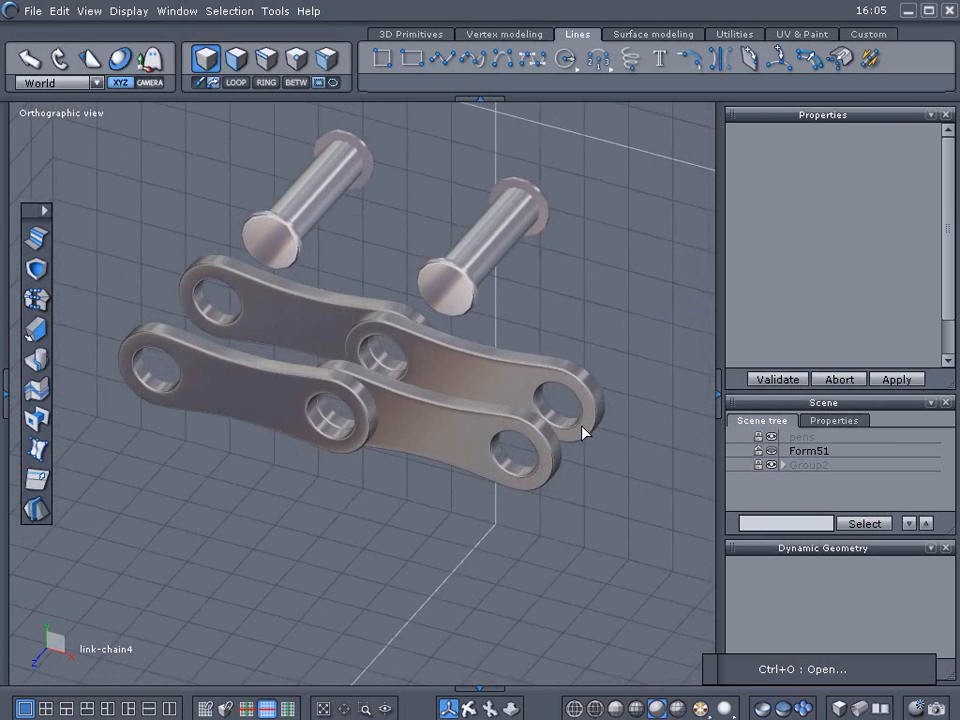
{"action": "left_click", "coordinate": [771, 437]}
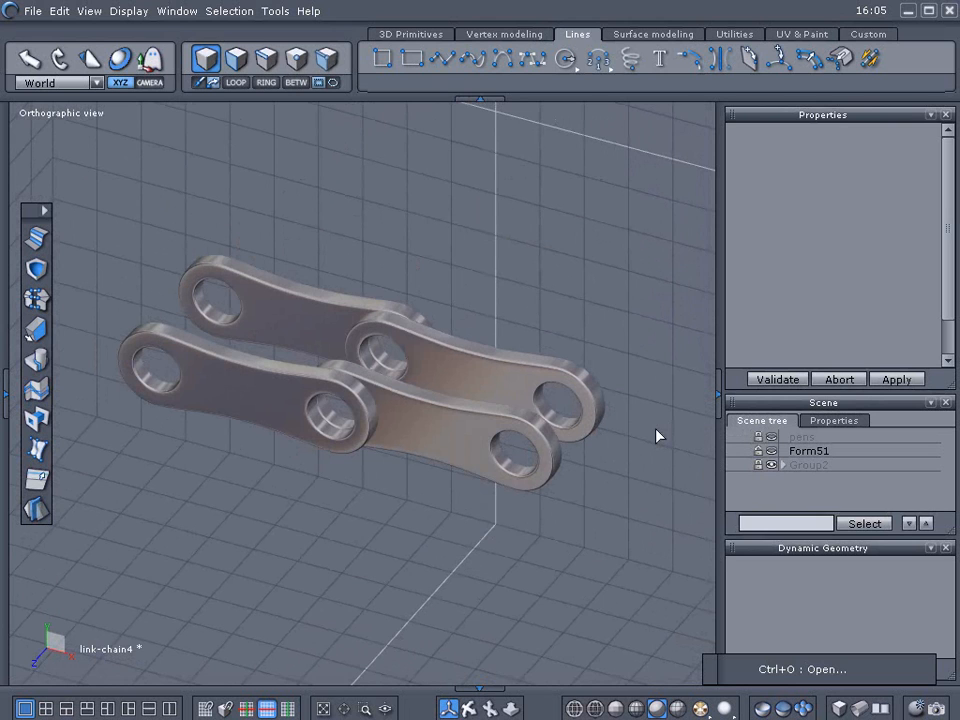
{"action": "key", "text": "2"}
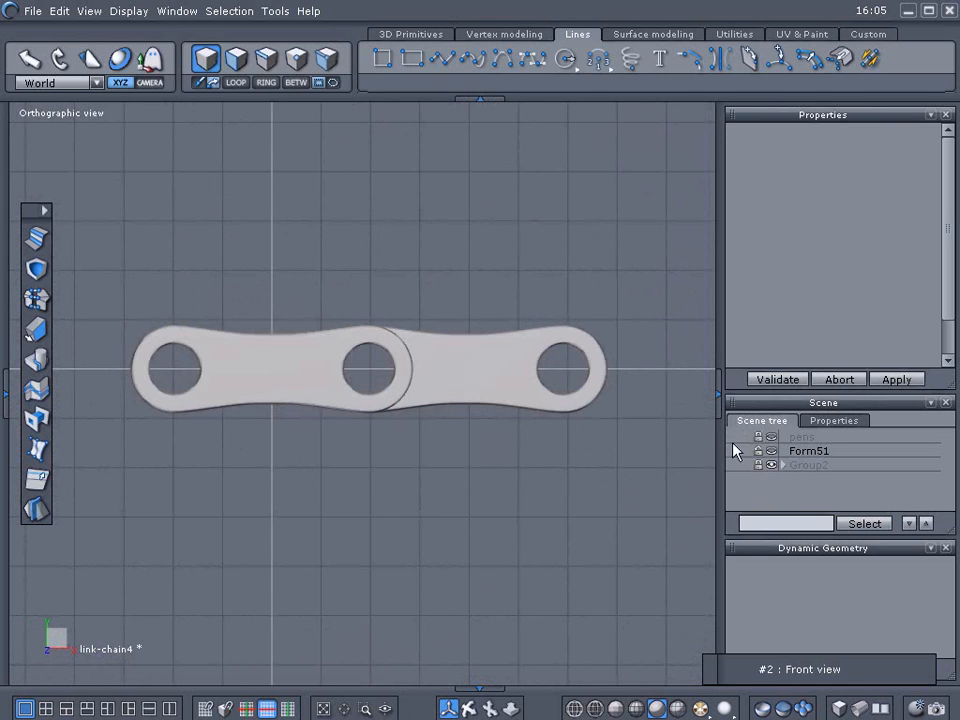
Step: Lock the hidden reference chain, Form51, against selection
{"action": "left_click", "coordinate": [774, 450]}
{"action": "left_click", "coordinate": [774, 450]}
{"action": "left_click", "coordinate": [756, 450]}
{"action": "middle_click_drag", "start_coordinate": [505, 380], "coordinate": [549, 364]}
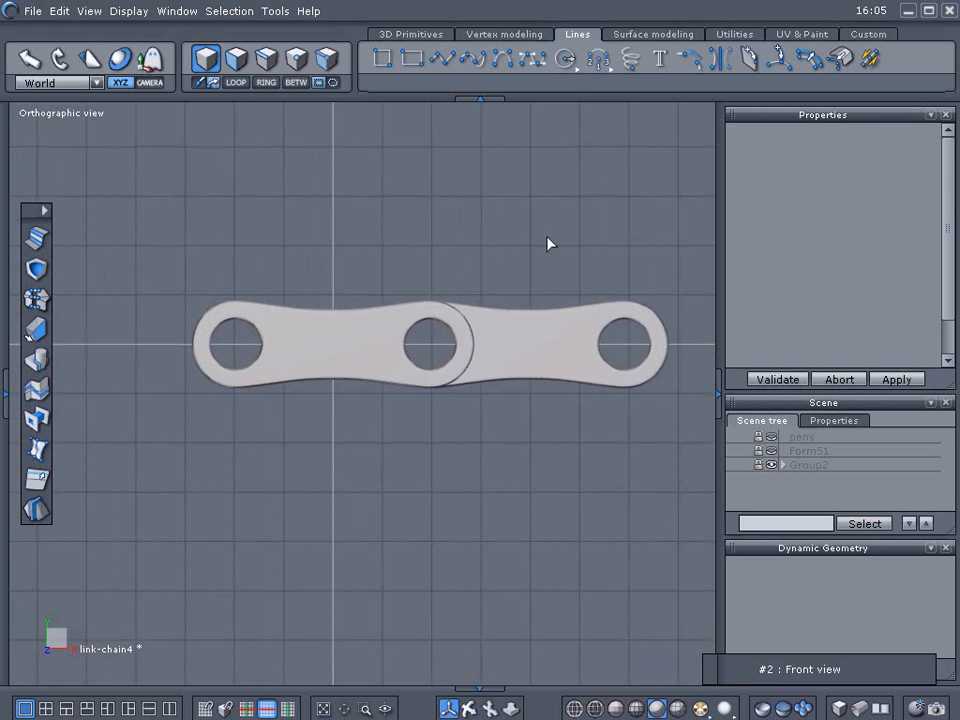
{"action": "left_click", "coordinate": [564, 62]}
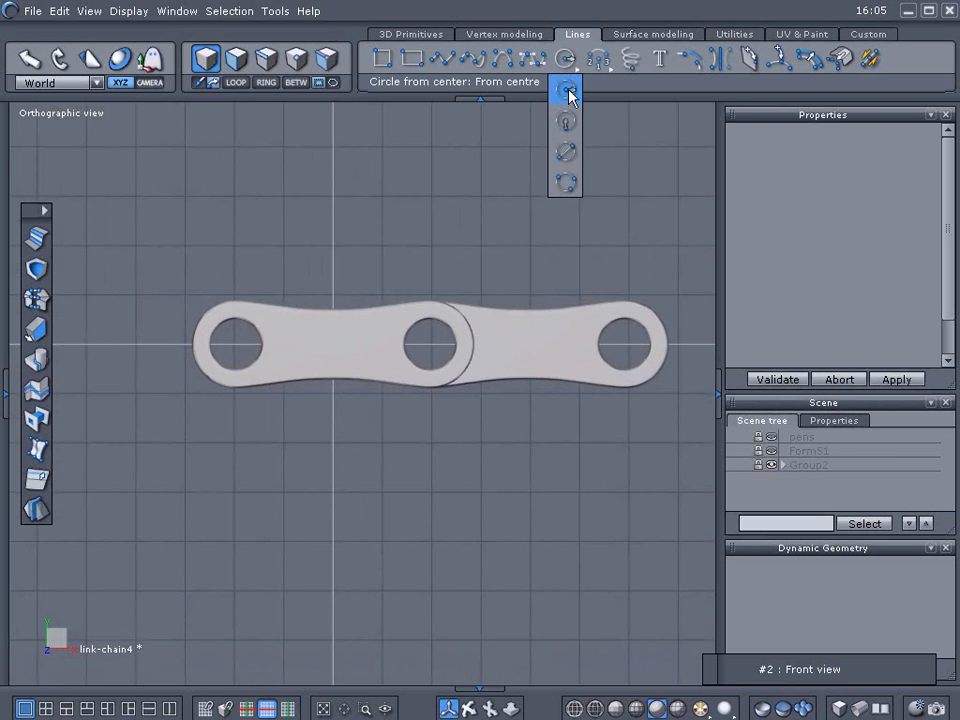
{"action": "left_click", "coordinate": [567, 93]}
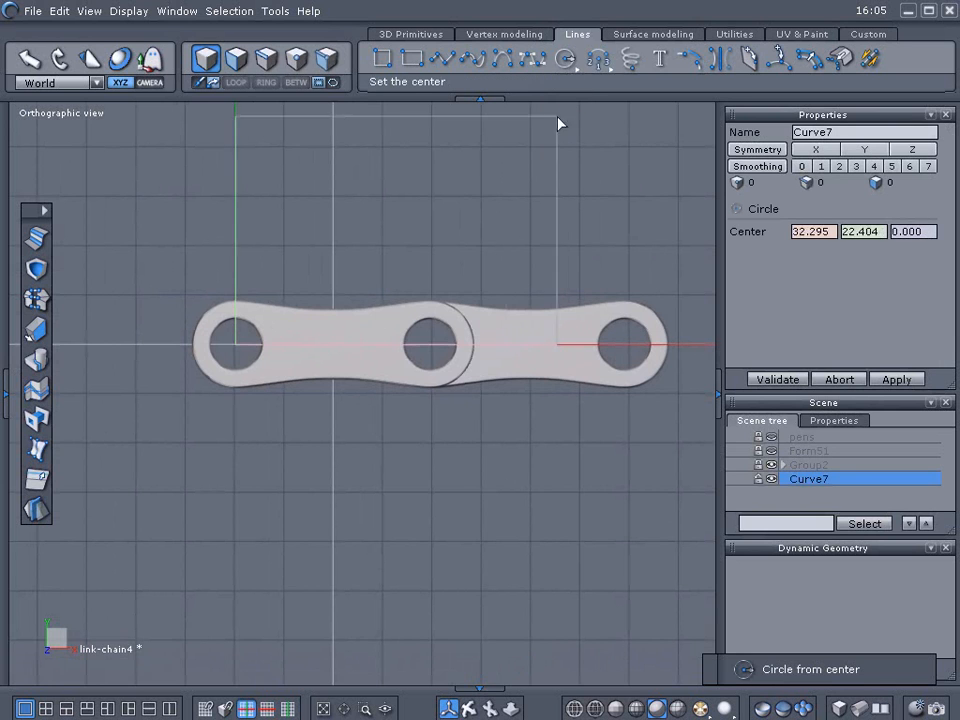
{"action": "left_click", "coordinate": [432, 345]}
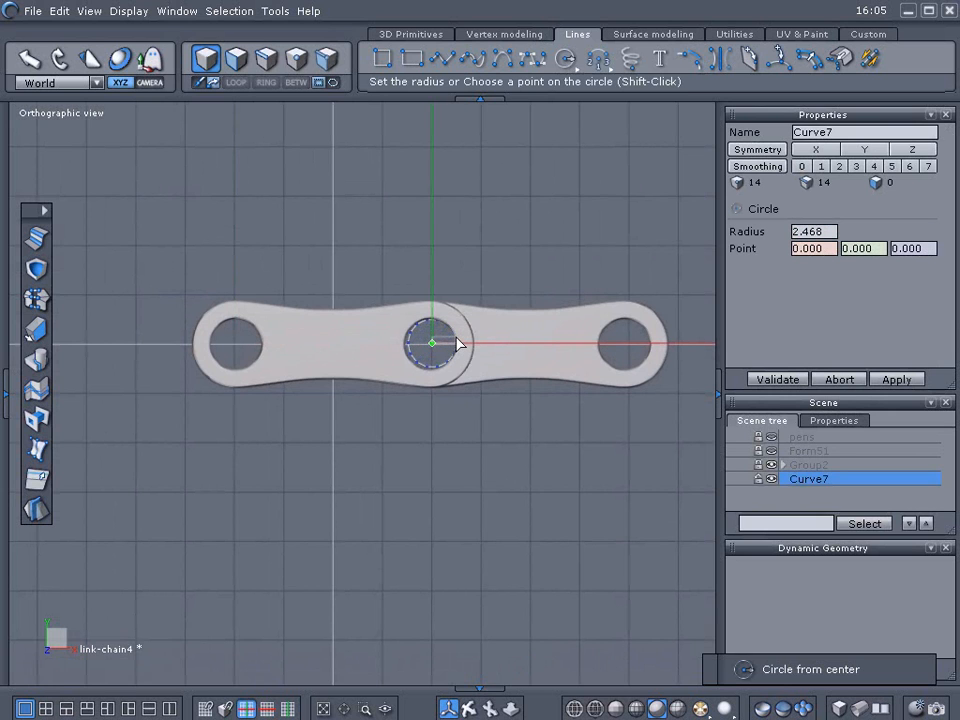
{"action": "left_click", "coordinate": [458, 343]}
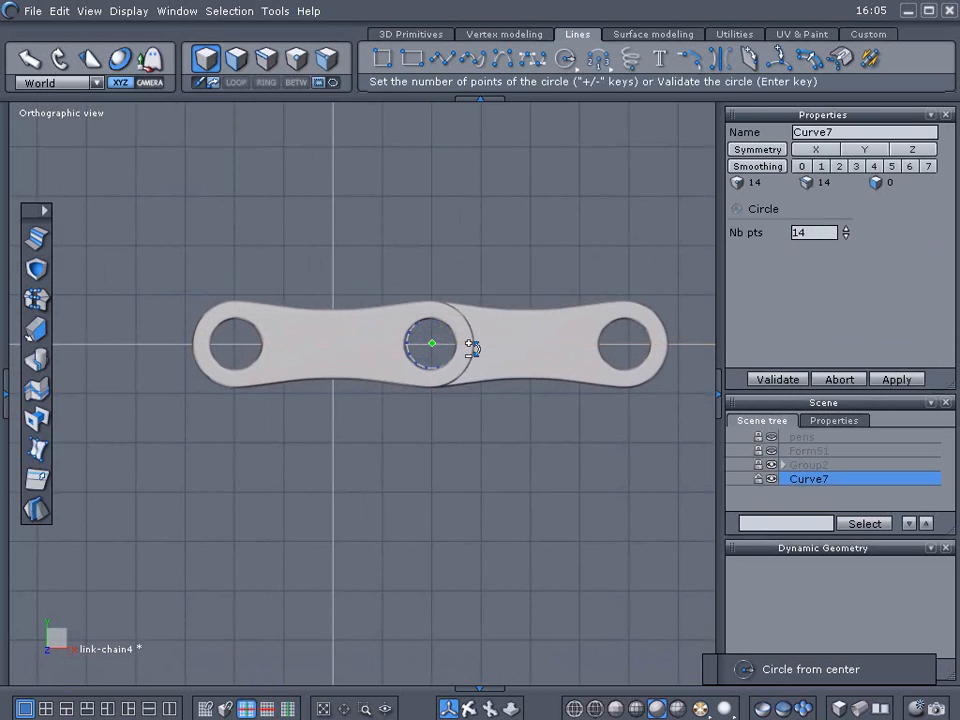
{"action": "middle_click_drag", "start_coordinate": [499, 227], "coordinate": [500, 417]}
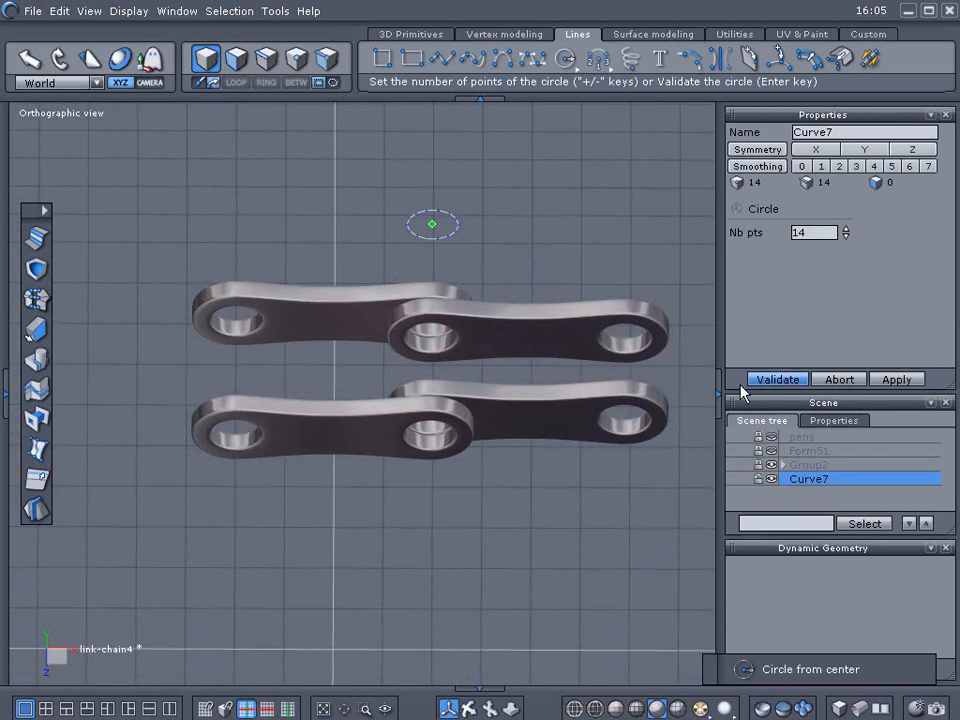
{"action": "left_click", "coordinate": [828, 380]}
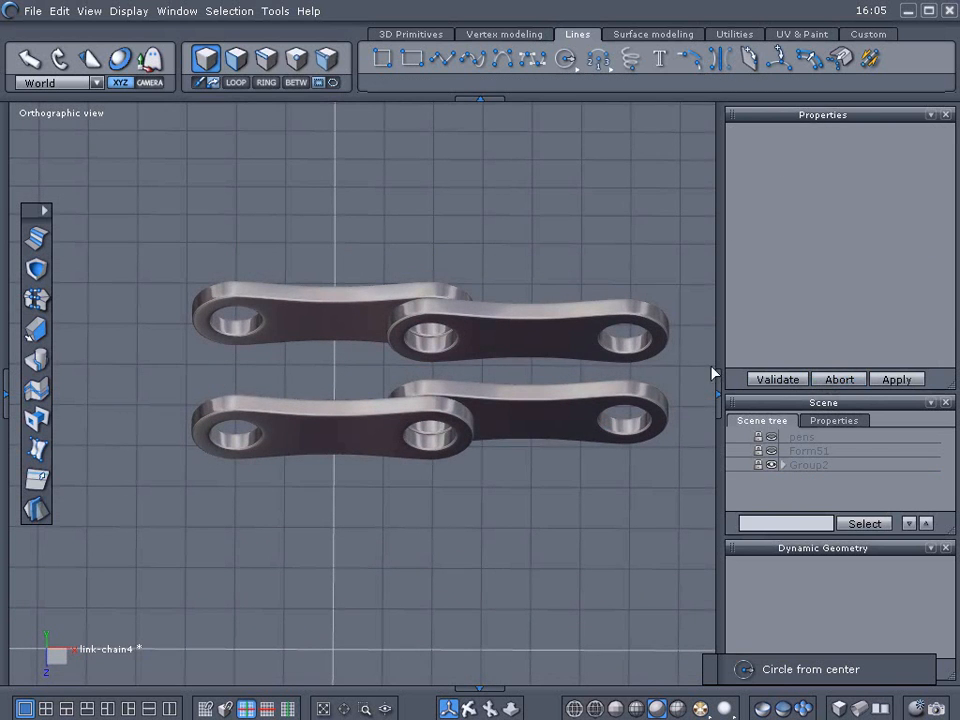
Step: Unlock the grouped links, Group2, and move them back along Z to about -24.6
{"action": "key", "text": "2"}
{"action": "key", "text": "5"}
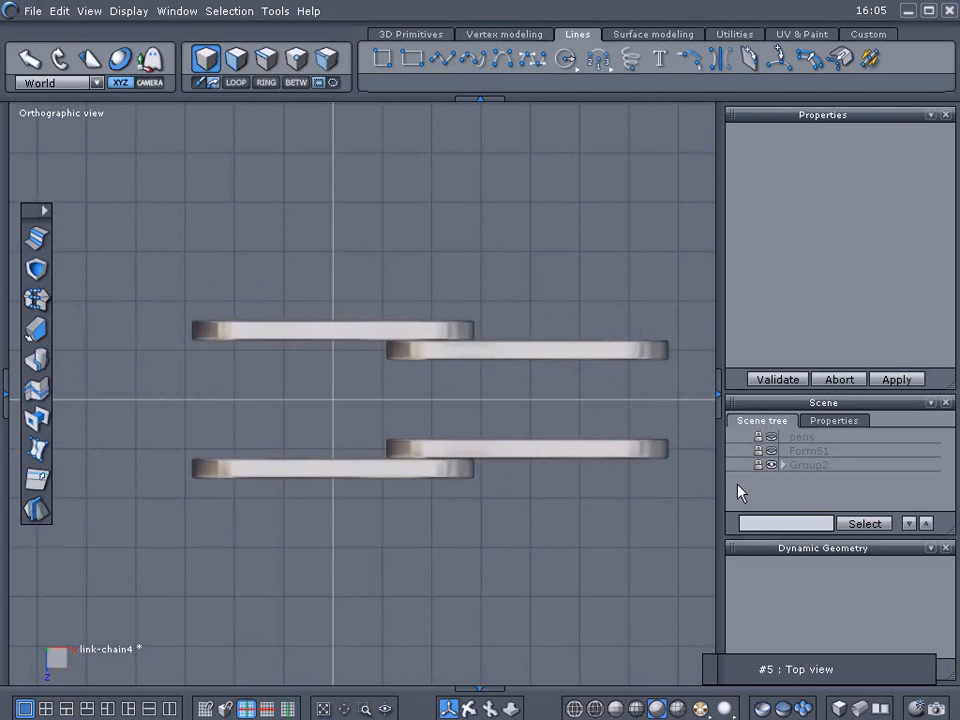
{"action": "left_click", "coordinate": [763, 466]}
{"action": "left_click", "coordinate": [553, 360]}
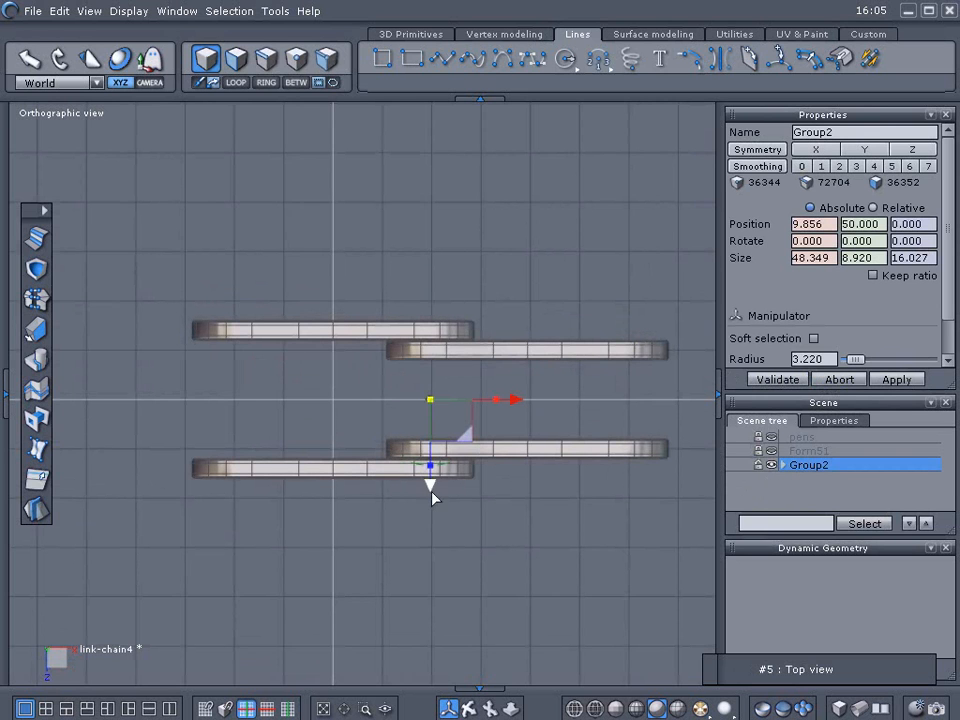
{"action": "left_click_drag", "start_coordinate": [432, 497], "coordinate": [424, 255]}
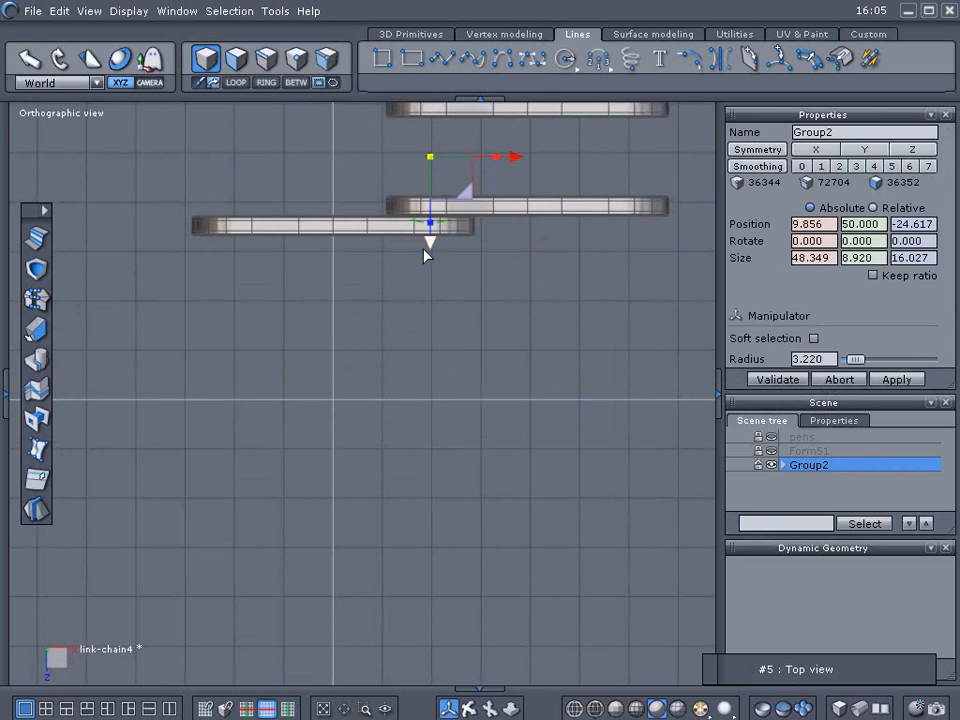
Step: Draw a 16-point circle of about 2.85 radius over the middle hole and move it in depth to the front link's face
{"action": "key", "text": "2"}
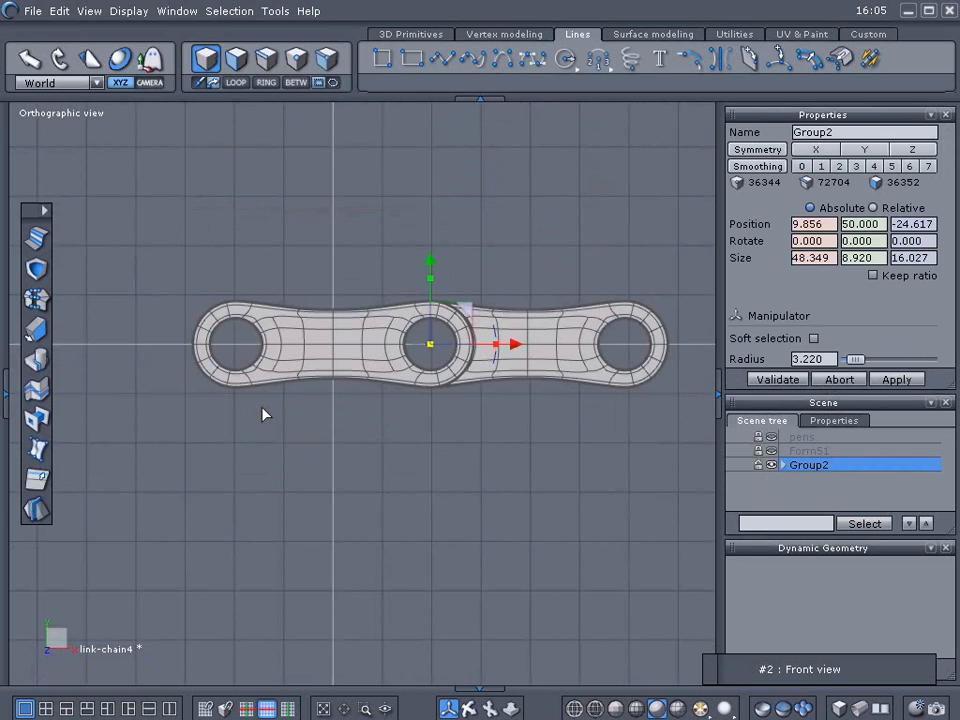
{"action": "left_click", "coordinate": [567, 62]}
{"action": "left_click", "coordinate": [570, 93]}
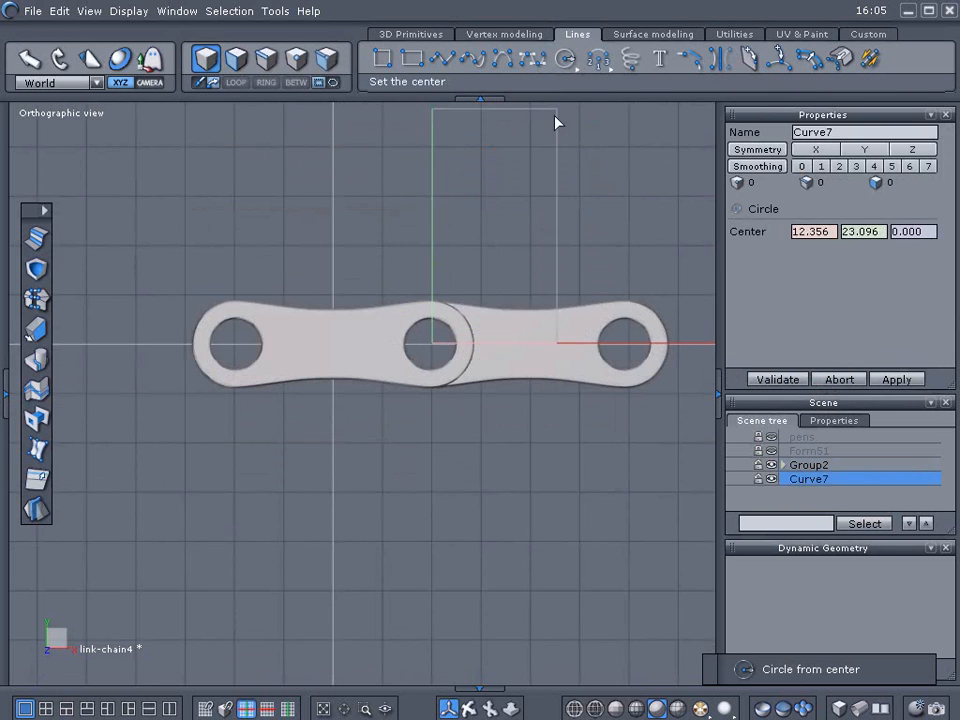
{"action": "left_click", "coordinate": [431, 342]}
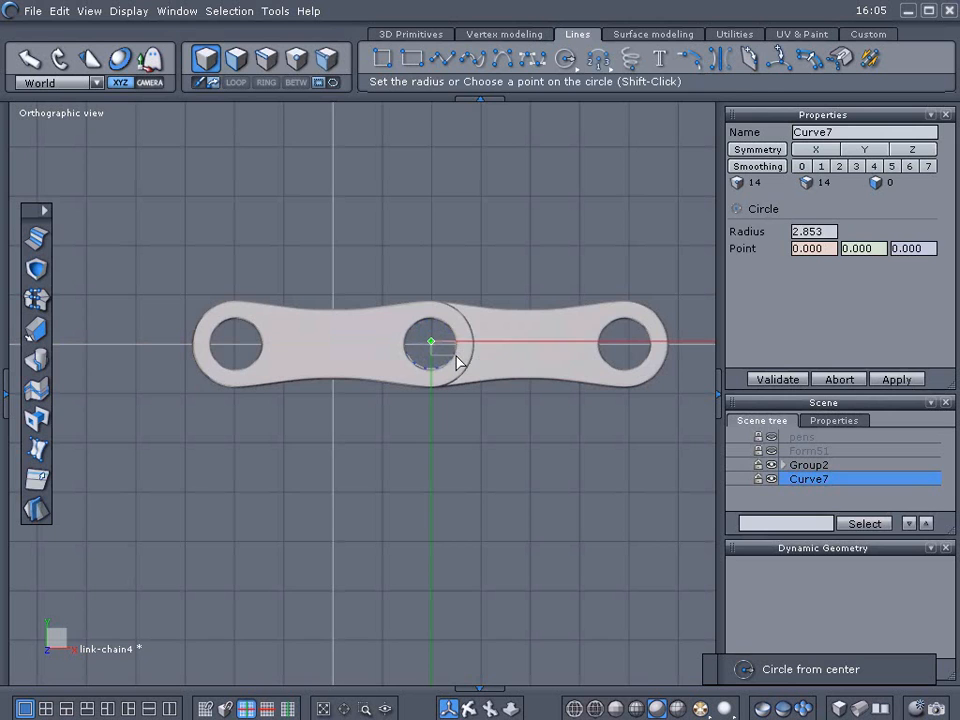
{"action": "left_click", "coordinate": [471, 369]}
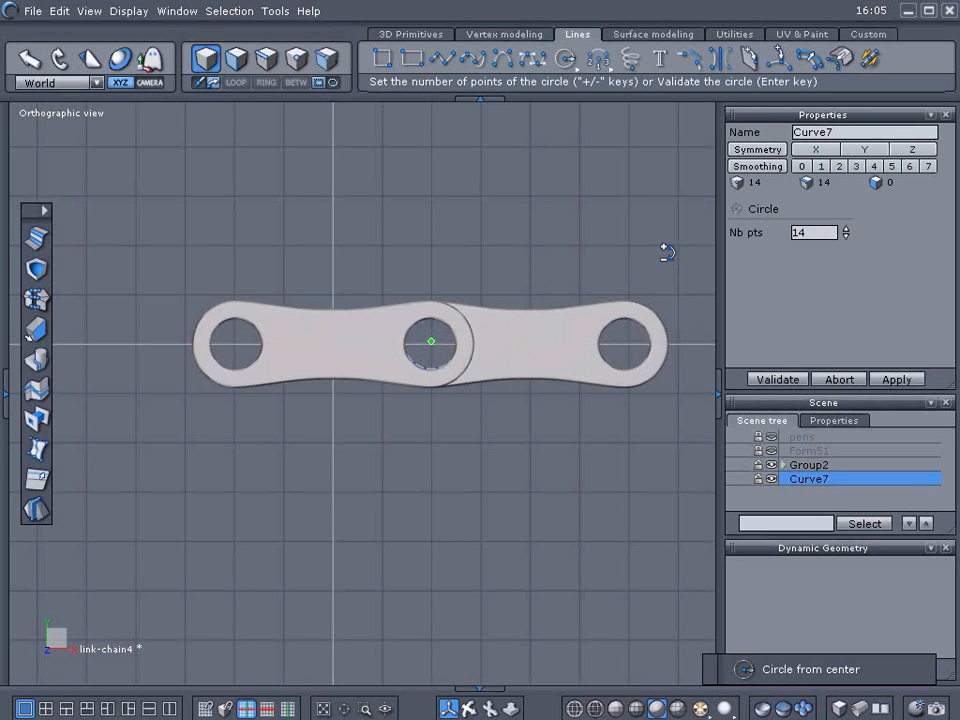
{"action": "left_click", "coordinate": [846, 228]}
{"action": "left_click", "coordinate": [846, 228]}
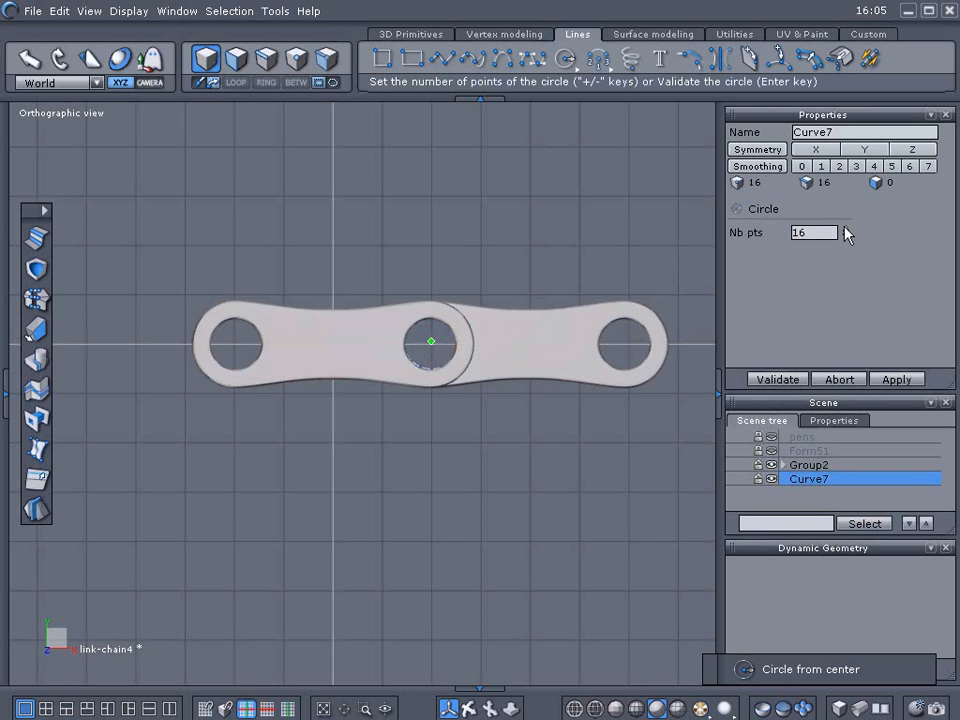
{"action": "left_click", "coordinate": [780, 379]}
{"action": "middle_click_drag", "start_coordinate": [548, 245], "coordinate": [492, 374]}
{"action": "left_click_drag", "start_coordinate": [444, 310], "coordinate": [436, 315]}
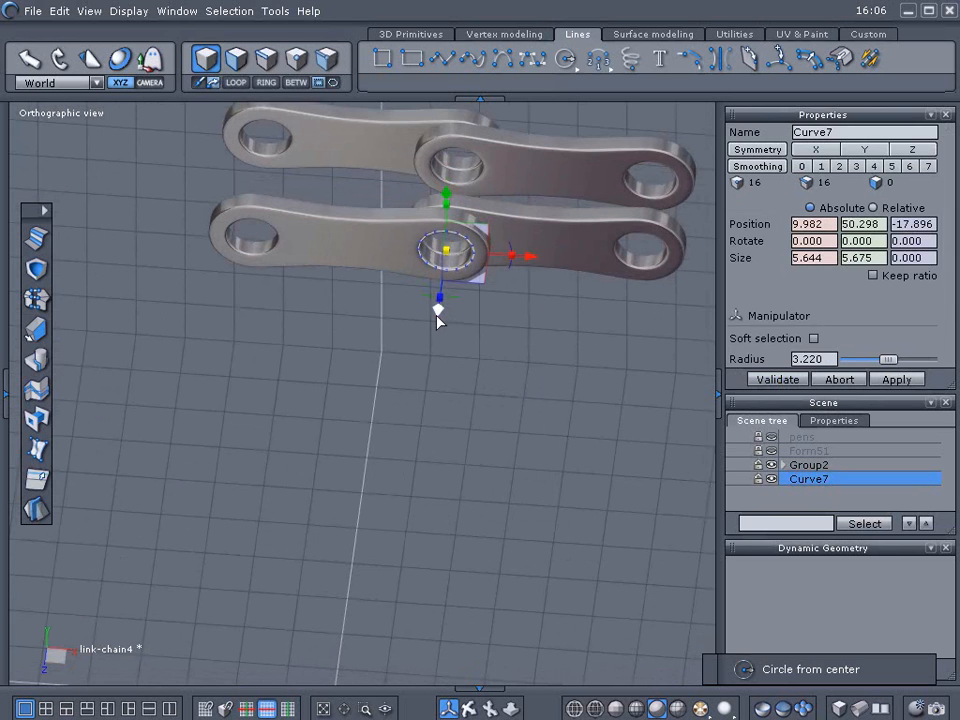
Step: Centre the circle on the middle hole and scale it down to about 5.19 in diameter to fit the hole
{"action": "key", "text": "2"}
{"action": "scroll", "coordinate": [450, 320], "scroll_direction": "up", "scroll_amount": 3}
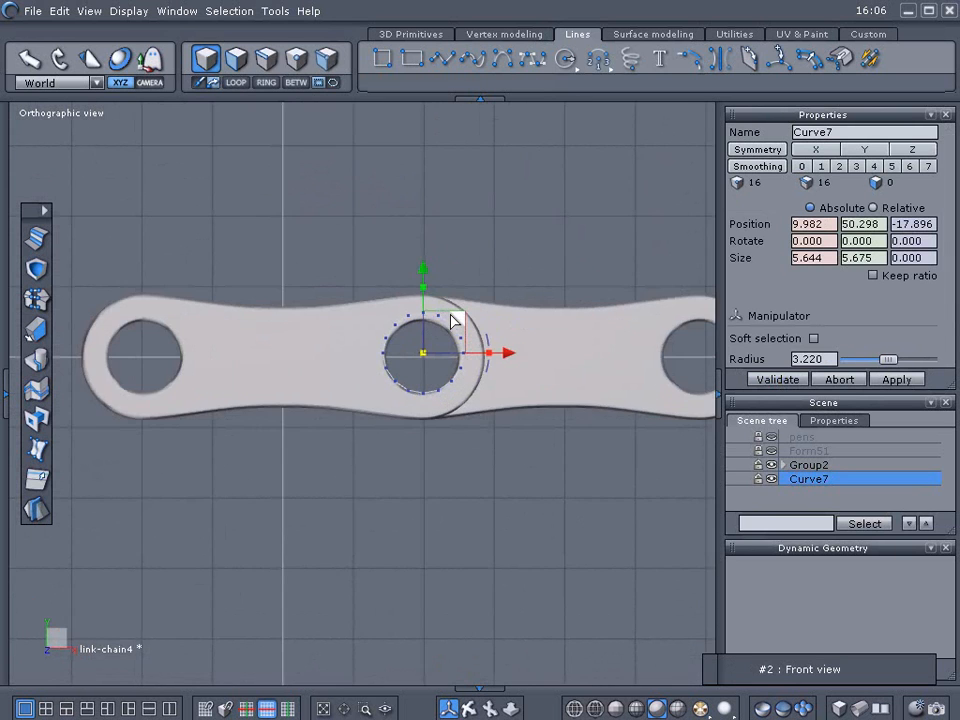
{"action": "scroll", "coordinate": [451, 318], "scroll_direction": "up", "scroll_amount": 2}
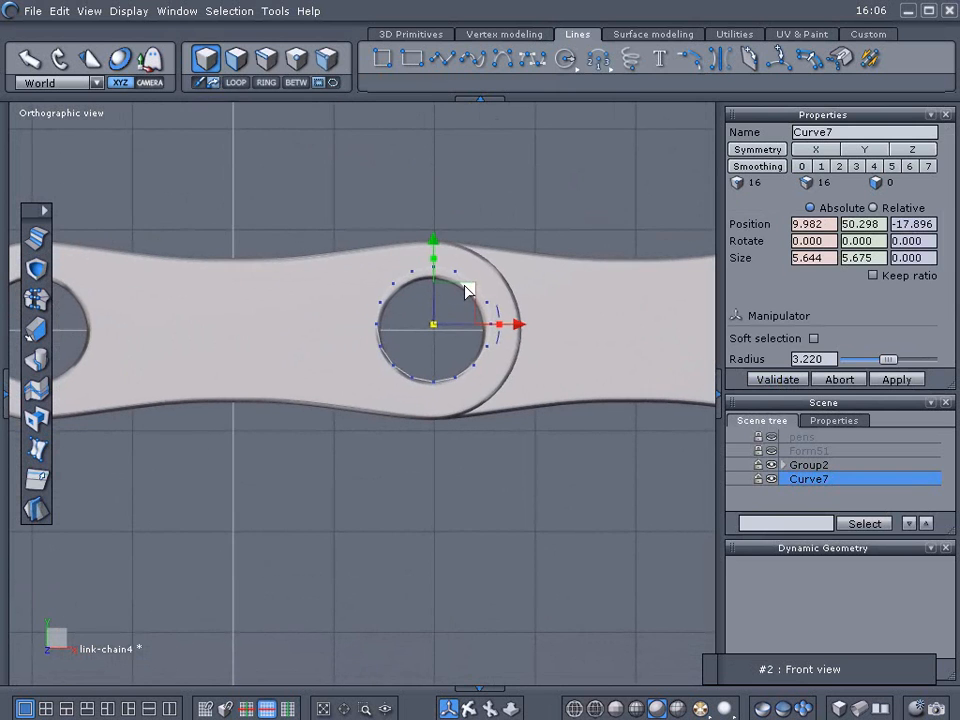
{"action": "left_click_drag", "start_coordinate": [469, 286], "coordinate": [466, 291]}
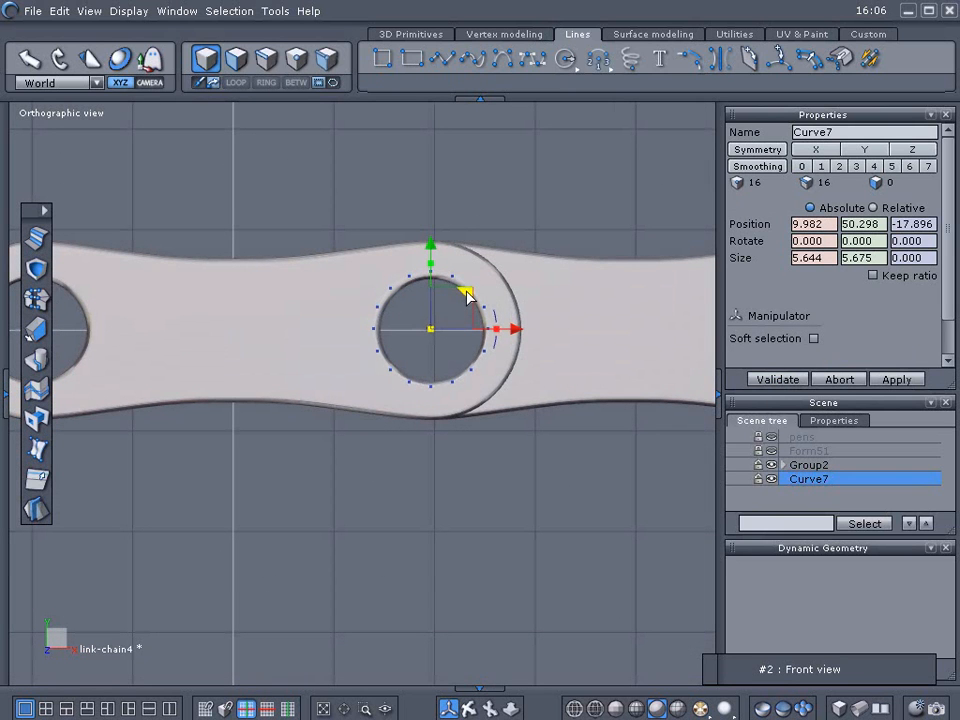
{"action": "scroll", "coordinate": [467, 296], "scroll_direction": "up", "scroll_amount": 2}
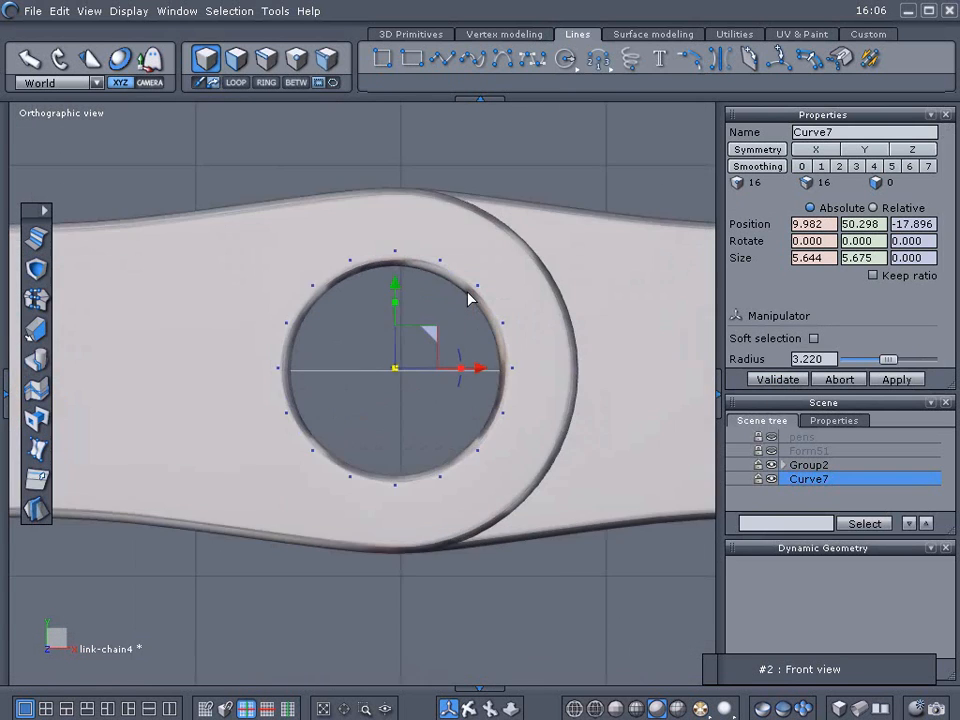
{"action": "scroll", "coordinate": [469, 297], "scroll_direction": "up", "scroll_amount": 2}
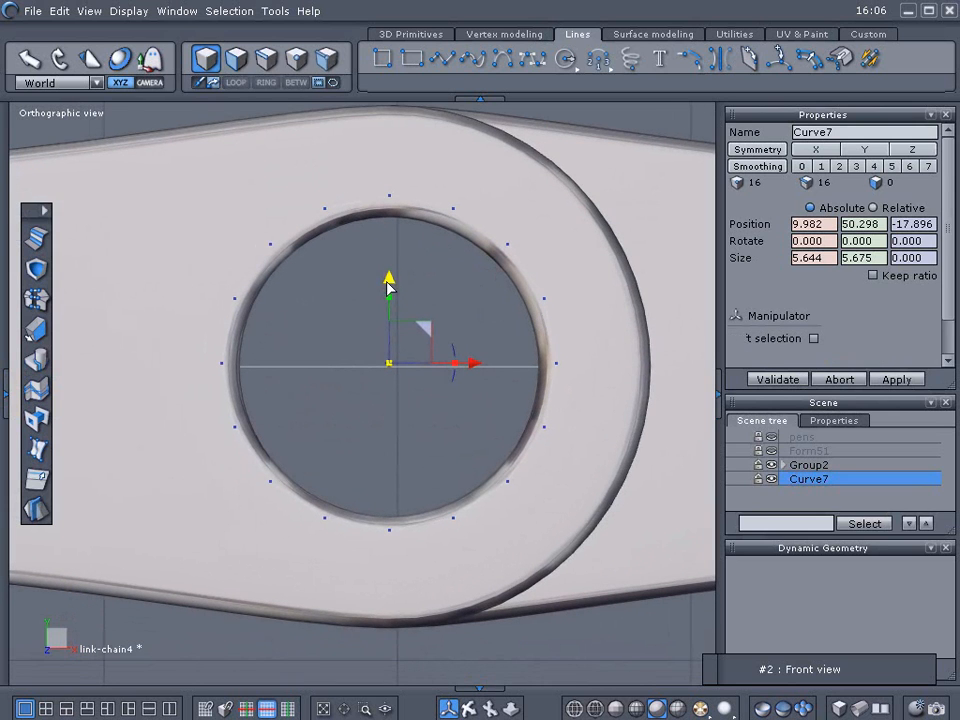
{"action": "left_click_drag", "start_coordinate": [389, 363], "coordinate": [389, 380]}
{"action": "left_click_drag", "start_coordinate": [389, 275], "coordinate": [389, 283]}
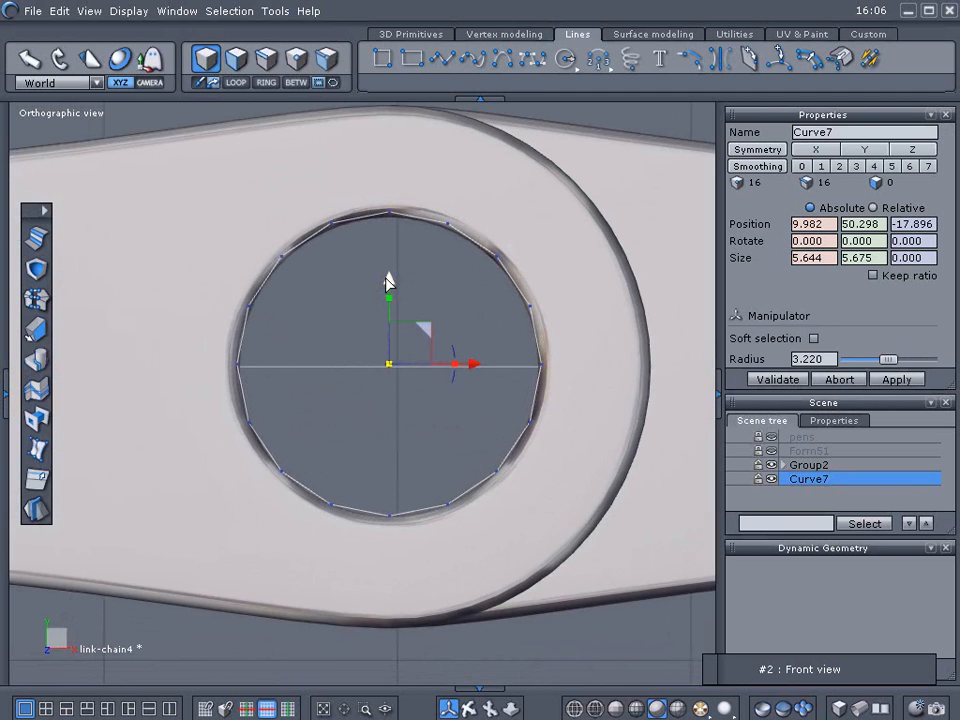
Step: Move the circle along Z to about -16.5, just outside the front link's outer face
{"action": "scroll", "coordinate": [389, 284], "scroll_direction": "down", "scroll_amount": 5}
{"action": "middle_click_drag", "start_coordinate": [546, 463], "coordinate": [497, 446]}
{"action": "middle_click_drag", "start_coordinate": [611, 362], "coordinate": [505, 358]}
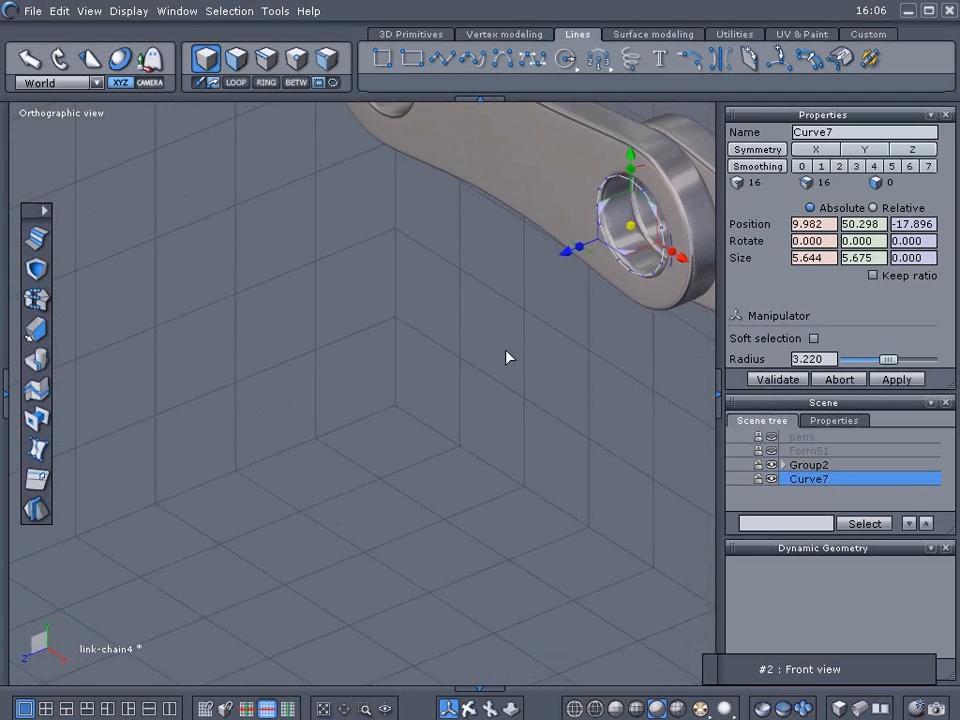
{"action": "key", "text": "KP_6"}
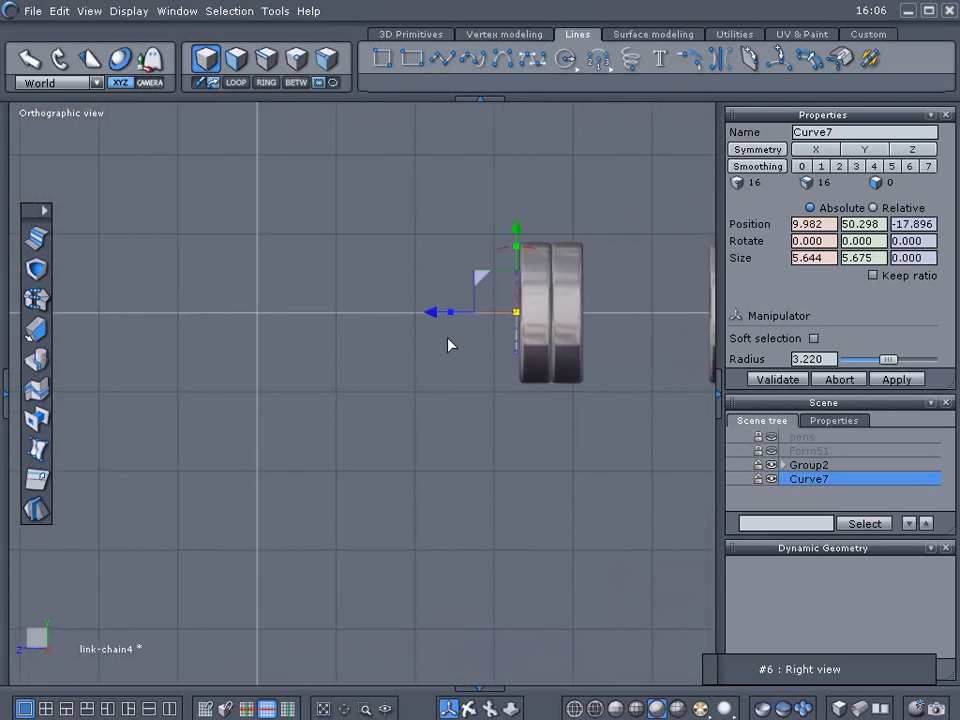
{"action": "scroll", "coordinate": [447, 340], "scroll_direction": "up", "scroll_amount": 3}
{"action": "middle_click_drag", "start_coordinate": [484, 292], "coordinate": [371, 306], "text": "shift"}
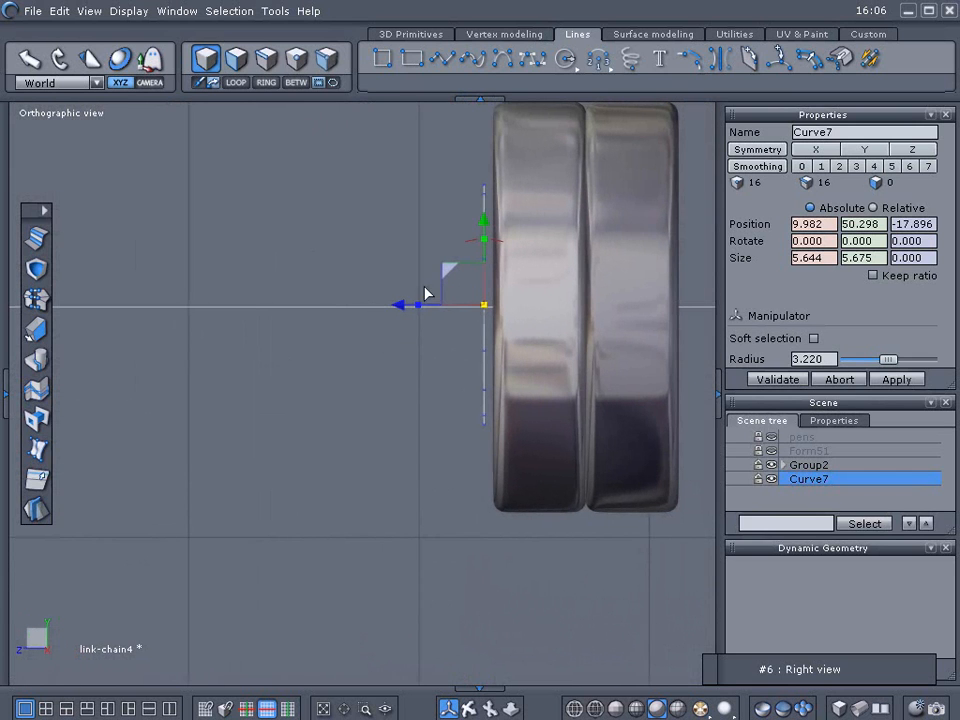
{"action": "left_click_drag", "start_coordinate": [399, 307], "coordinate": [405, 305]}
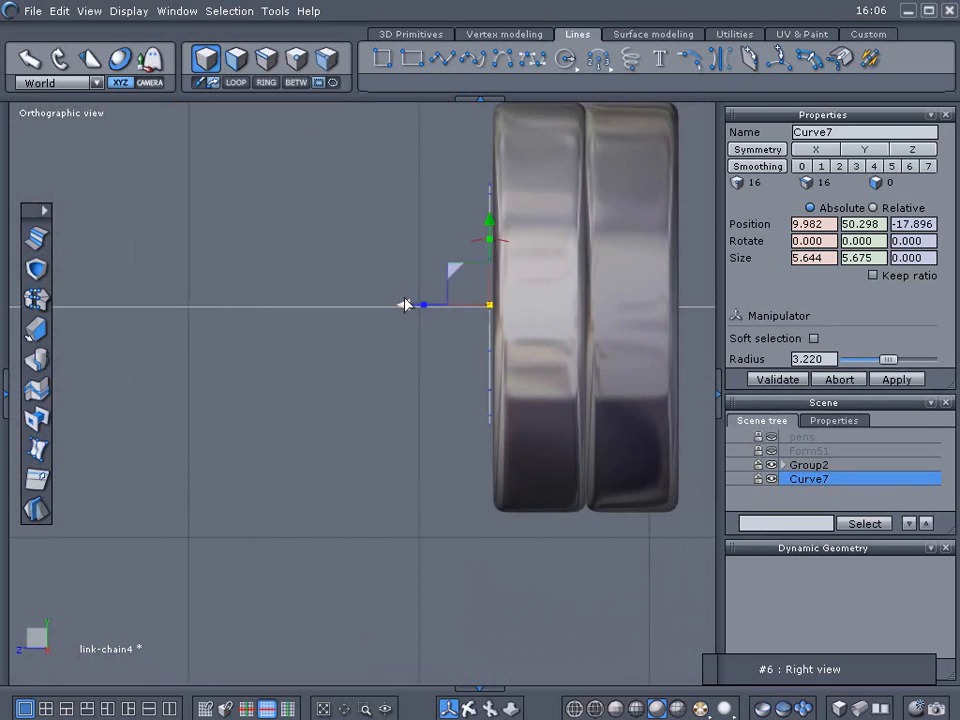
Step: Extrude the circle back along Z through all four links to about -32.7, forming a pin about 16.2 long
{"action": "key", "text": "2"}
{"action": "key", "text": "5"}
{"action": "scroll", "coordinate": [417, 284], "scroll_direction": "down", "scroll_amount": 6}
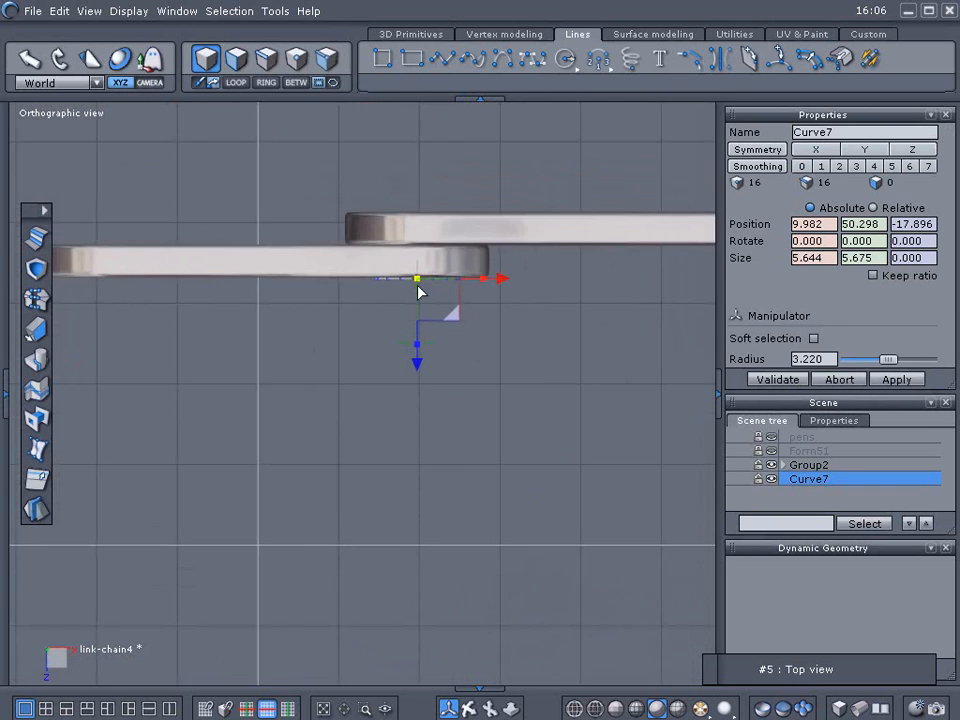
{"action": "middle_click_drag", "start_coordinate": [446, 264], "coordinate": [460, 356]}
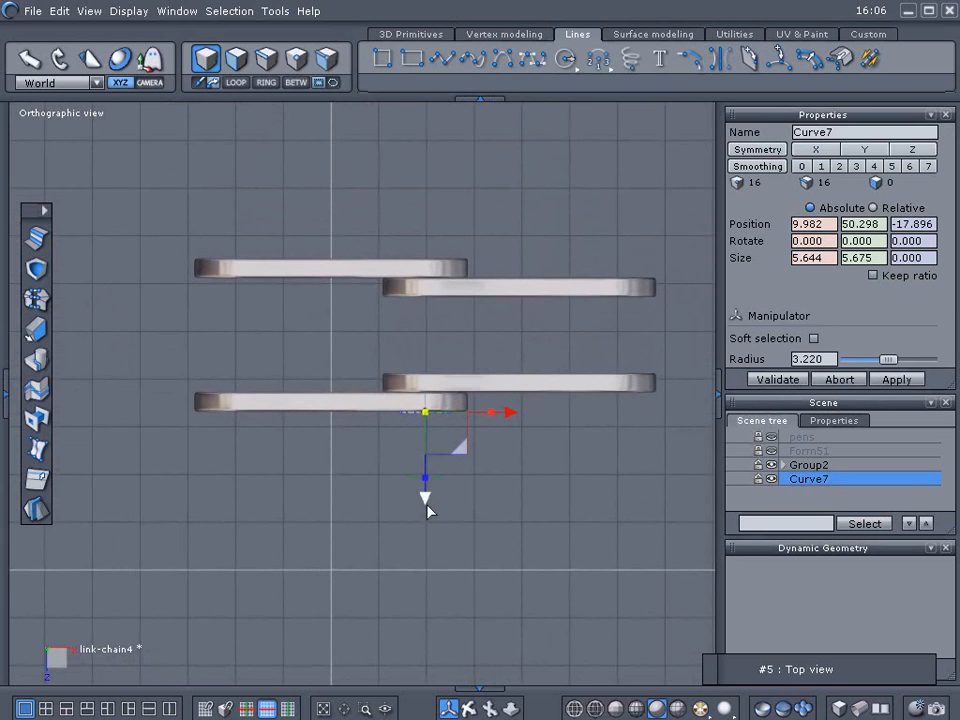
{"action": "left_click_drag", "start_coordinate": [425, 496], "coordinate": [420, 333], "text": "ctrl"}
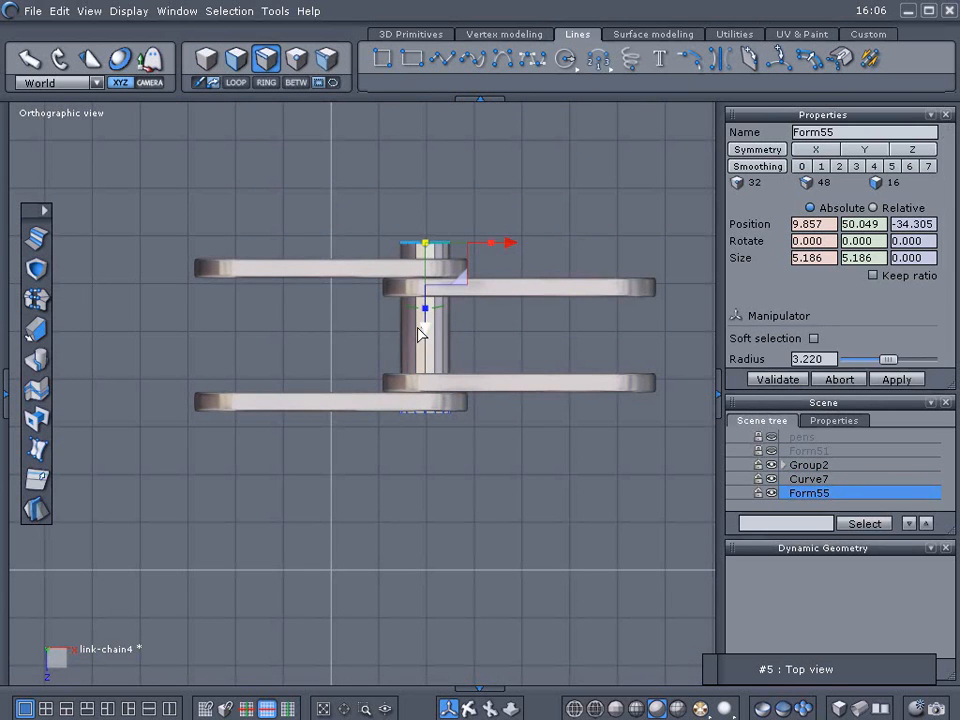
{"action": "key", "text": "ctrl+z"}
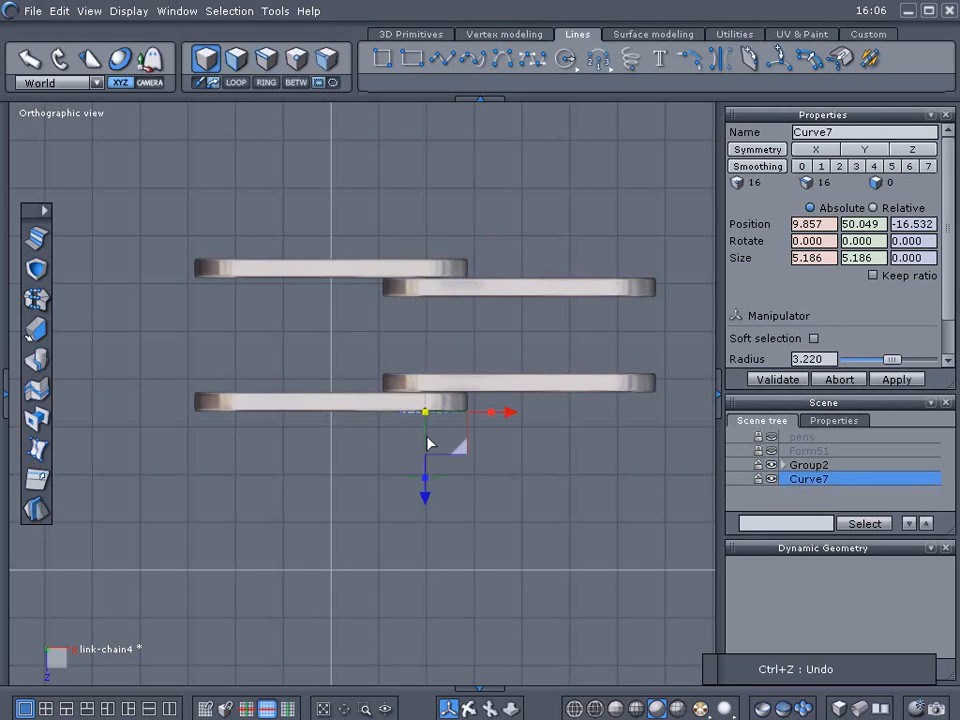
{"action": "left_click_drag", "start_coordinate": [424, 489], "coordinate": [418, 353], "text": "ctrl"}
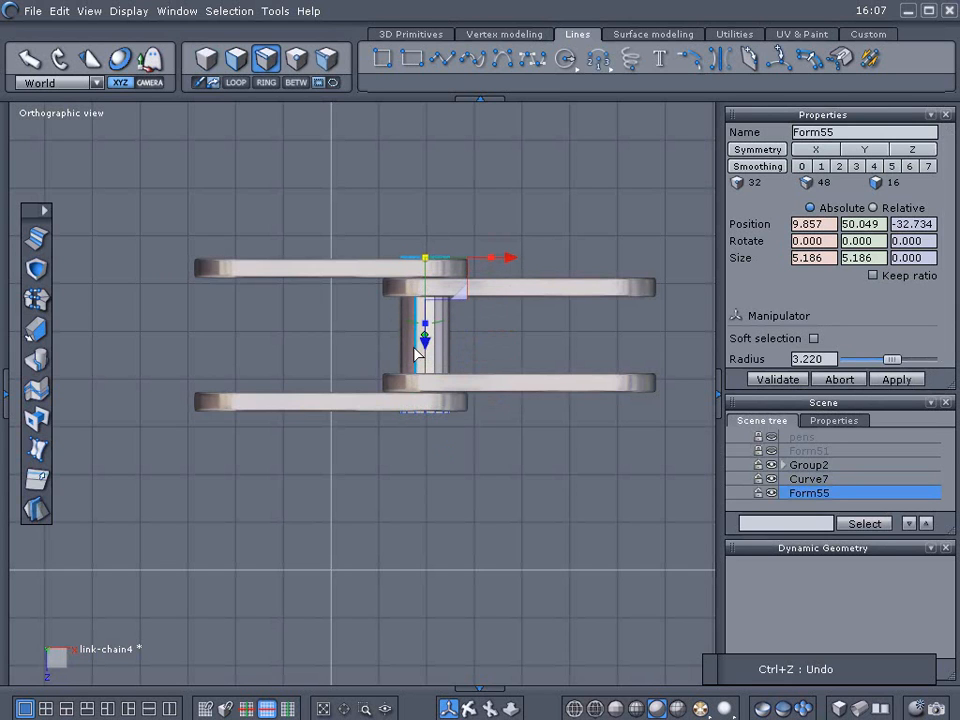
Step: Close both open ends of the extruded pin
{"action": "left_click", "coordinate": [207, 60]}
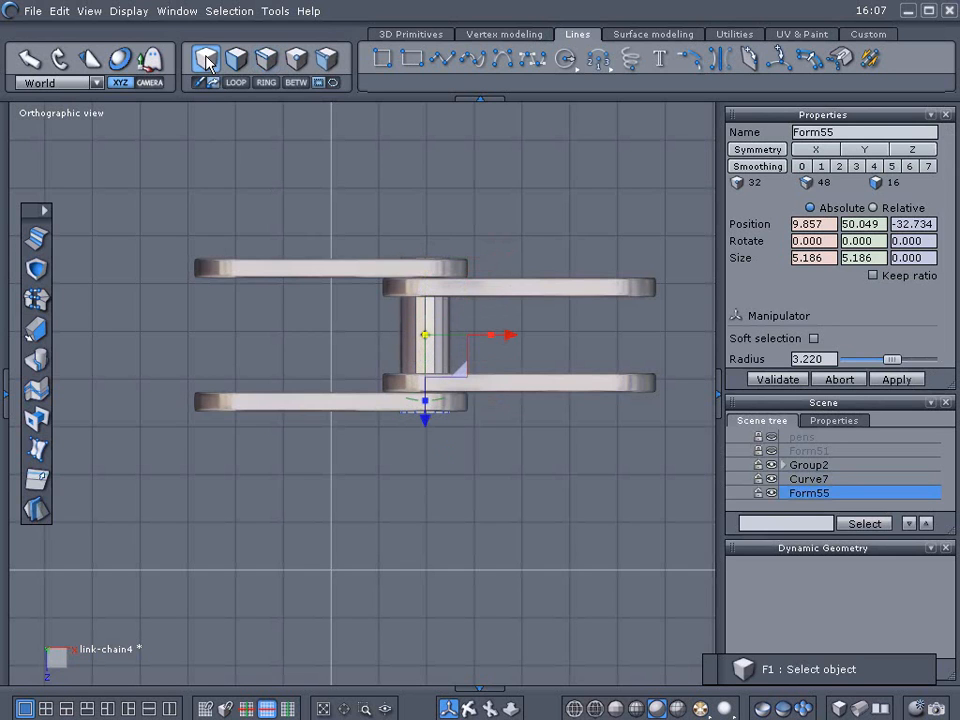
{"action": "left_click", "coordinate": [516, 34]}
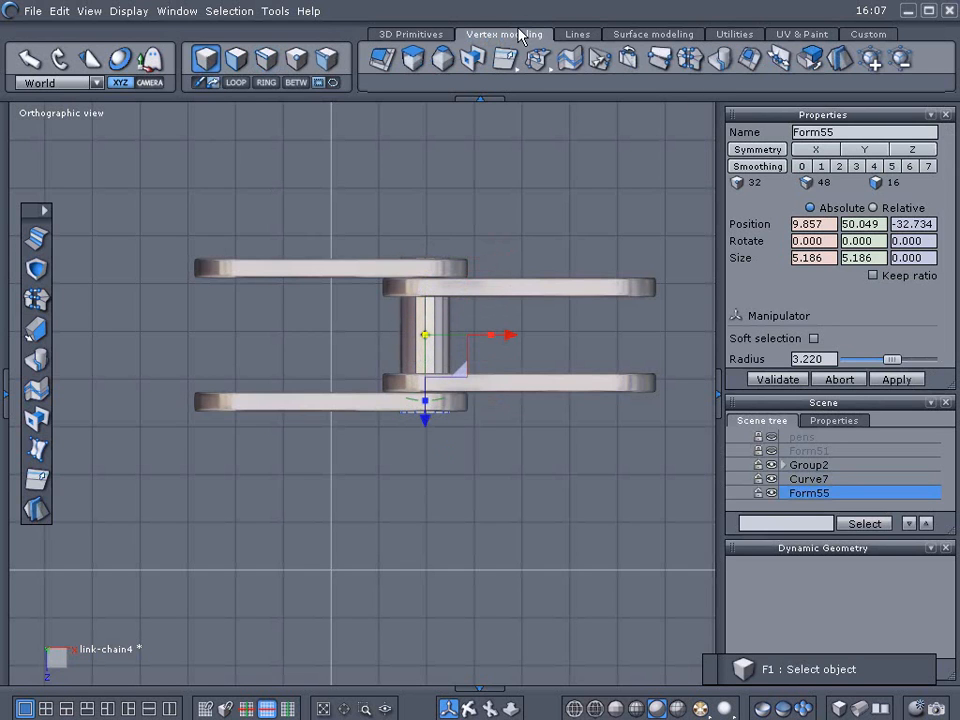
{"action": "left_click", "coordinate": [750, 62]}
{"action": "left_click", "coordinate": [746, 240]}
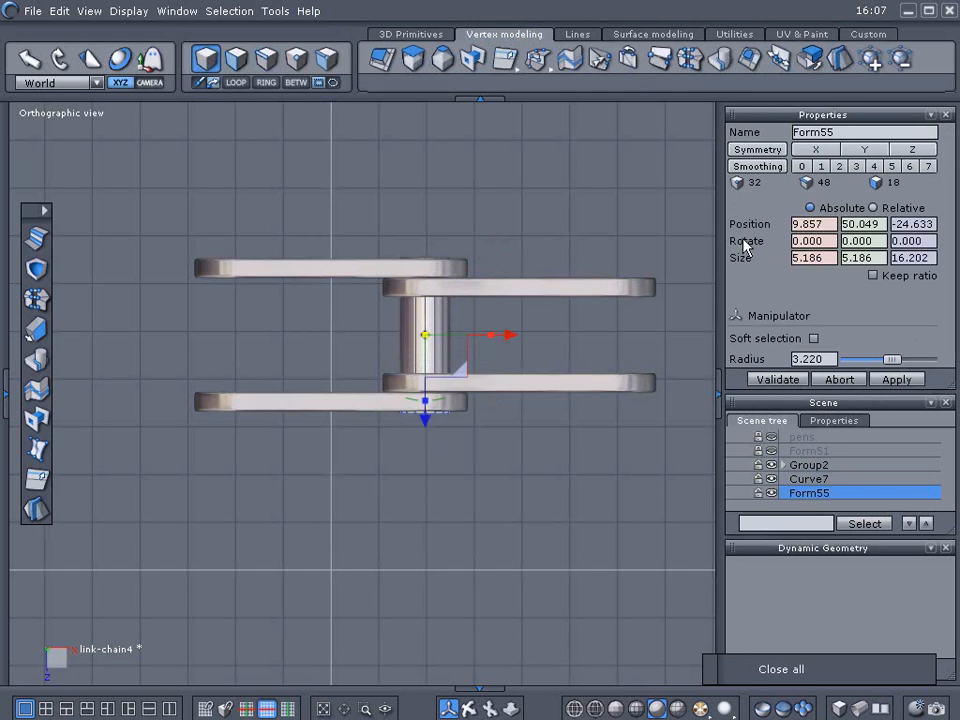
Step: Turn on symmetry along Z only for the pin and hide the circle curve it was extruded from
{"action": "left_click", "coordinate": [853, 151]}
{"action": "left_click", "coordinate": [829, 149]}
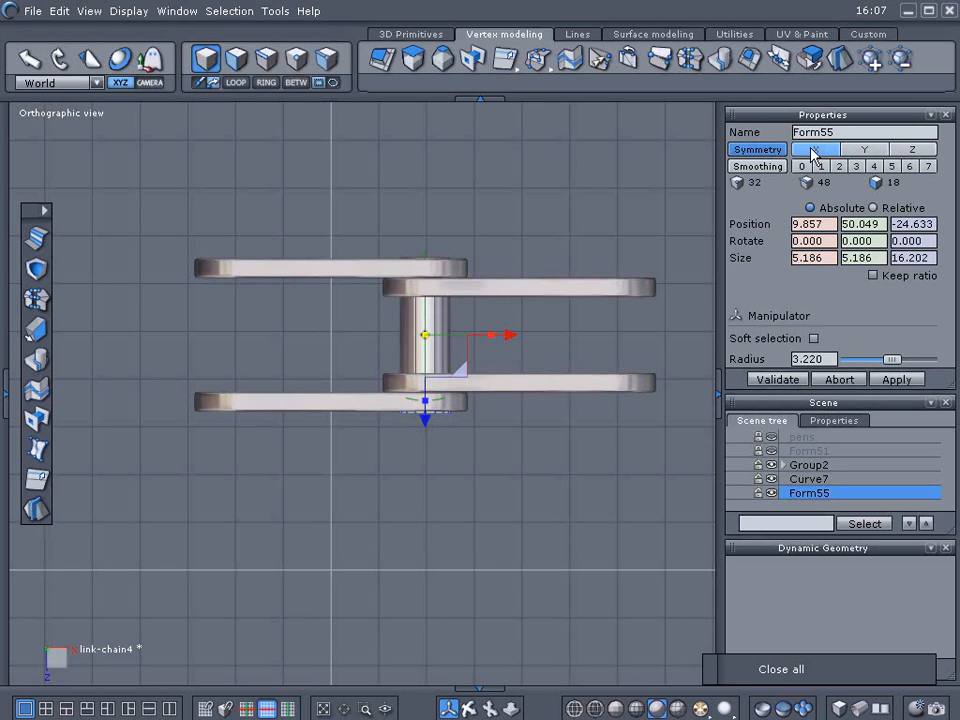
{"action": "left_click", "coordinate": [912, 149]}
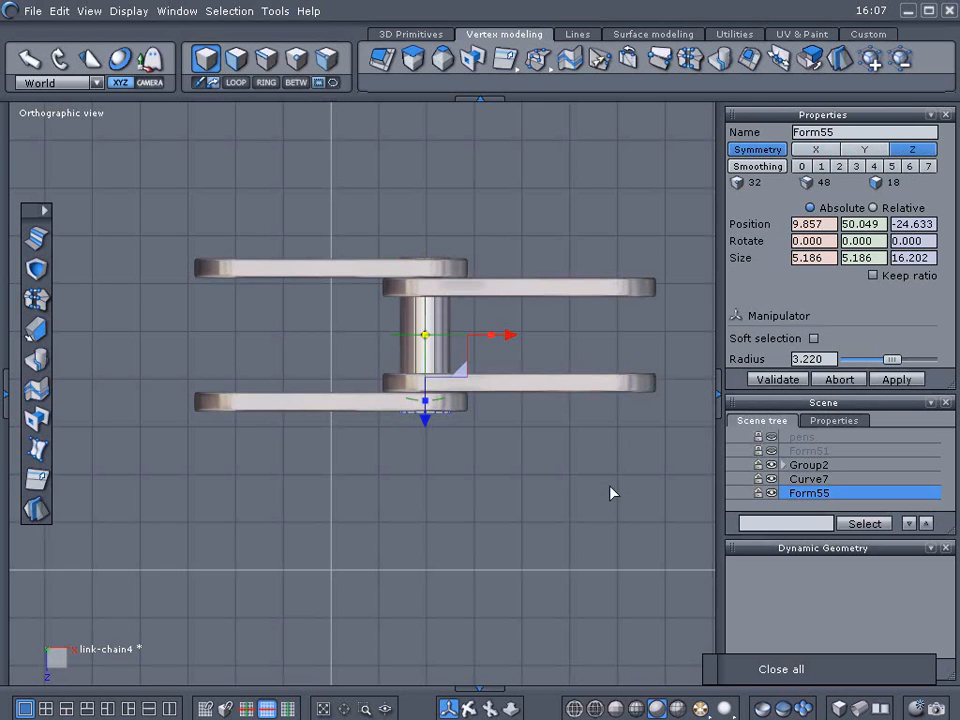
{"action": "right_click_drag", "start_coordinate": [591, 511], "coordinate": [489, 315]}
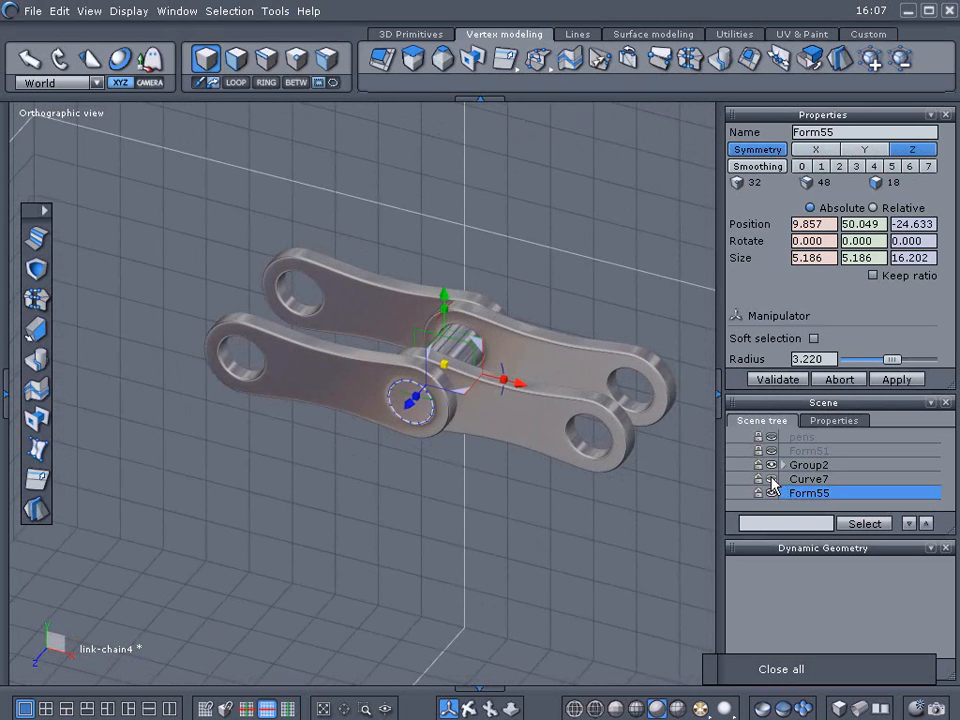
Step: Sweep the pin's front end face into a wider head with scale 1.265 and a height of about 0.826, mirrored at the back end
{"action": "scroll", "coordinate": [572, 437], "scroll_direction": "up", "scroll_amount": 5}
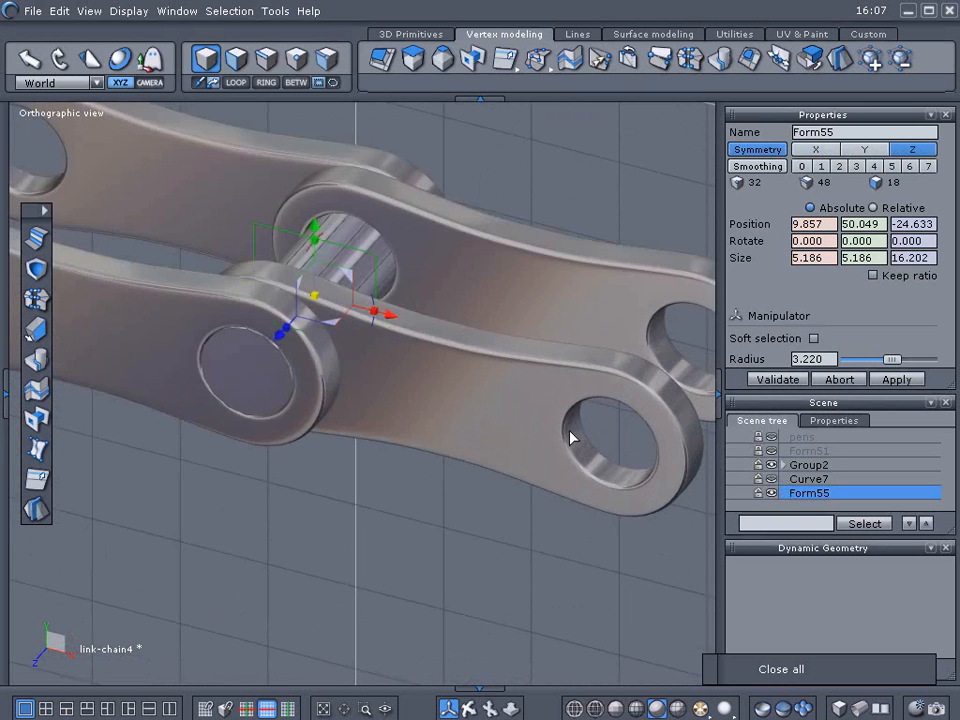
{"action": "middle_click_drag", "start_coordinate": [465, 369], "coordinate": [535, 357]}
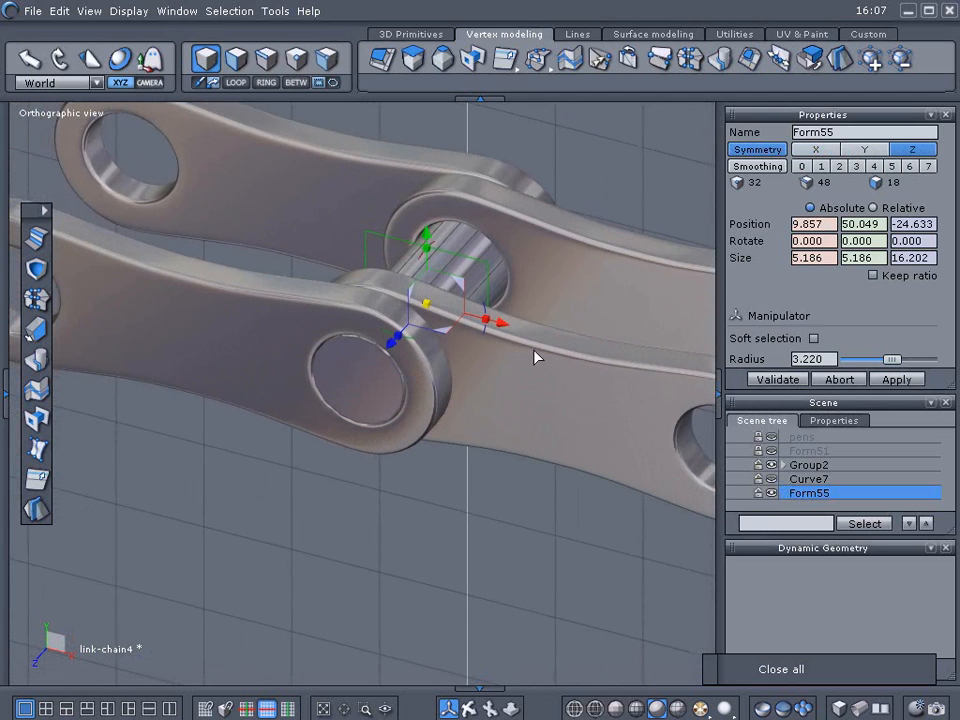
{"action": "key", "text": "F2"}
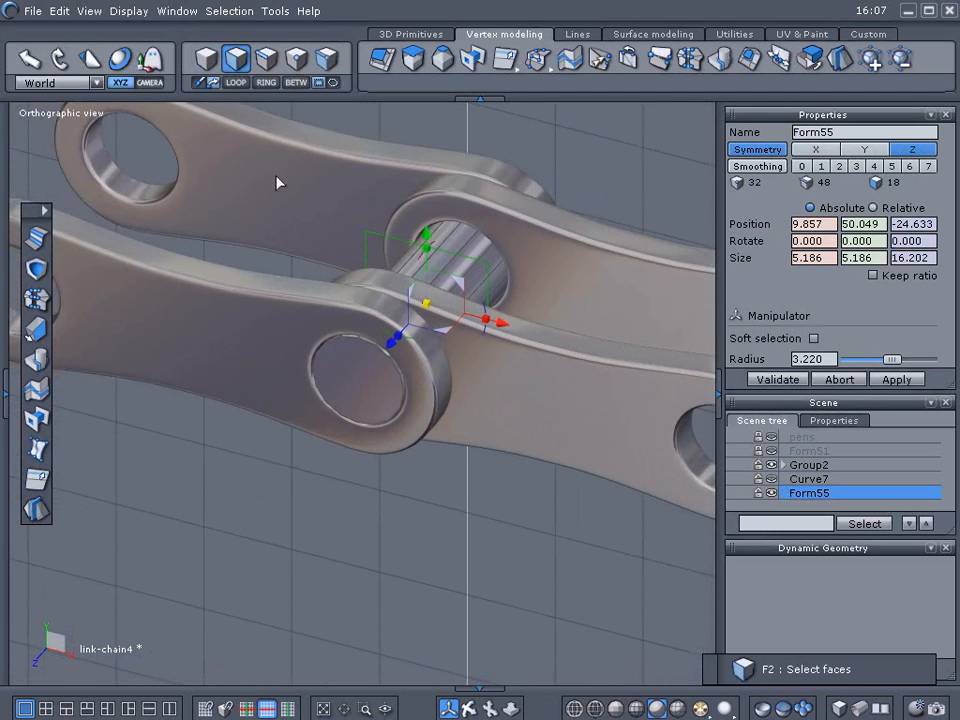
{"action": "left_click", "coordinate": [343, 381]}
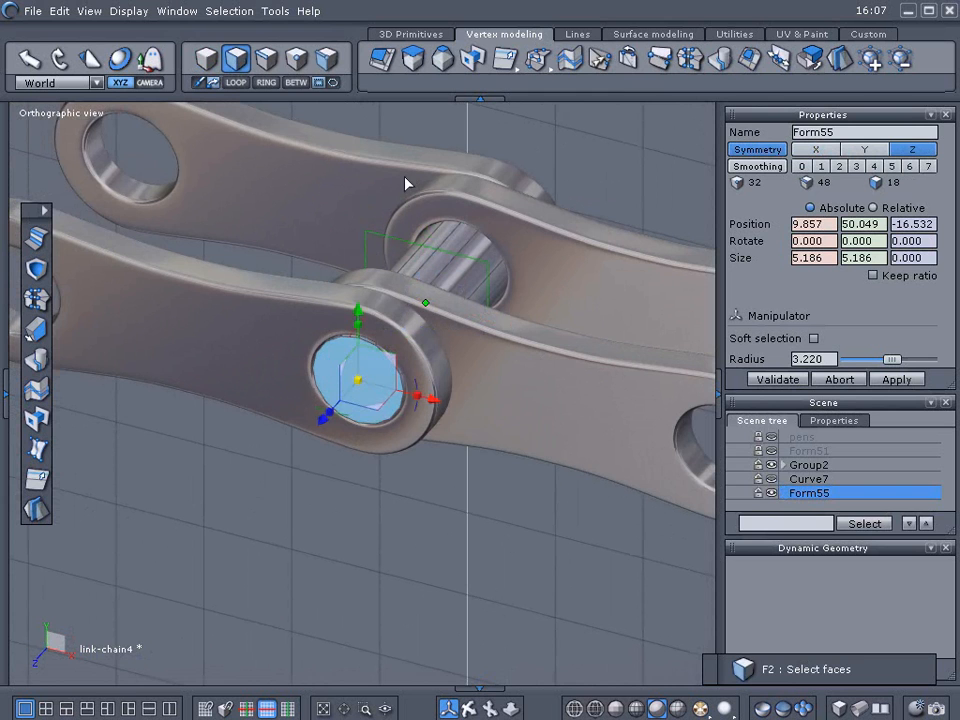
{"action": "left_click", "coordinate": [382, 58]}
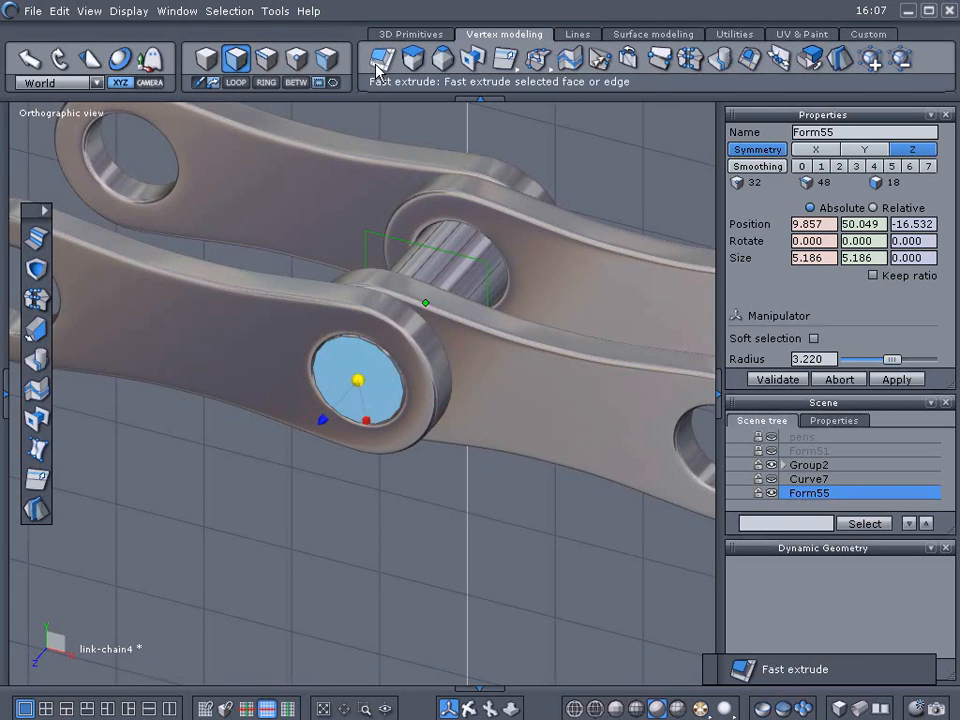
{"action": "left_click", "coordinate": [413, 58]}
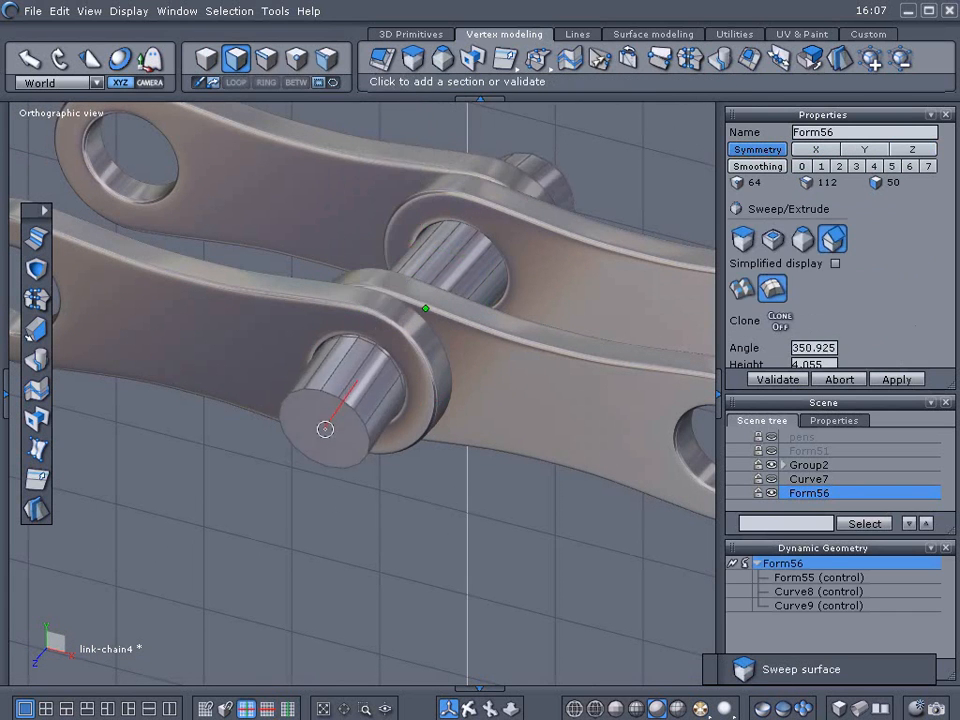
{"action": "scroll", "coordinate": [353, 384], "scroll_direction": "up", "scroll_amount": 3}
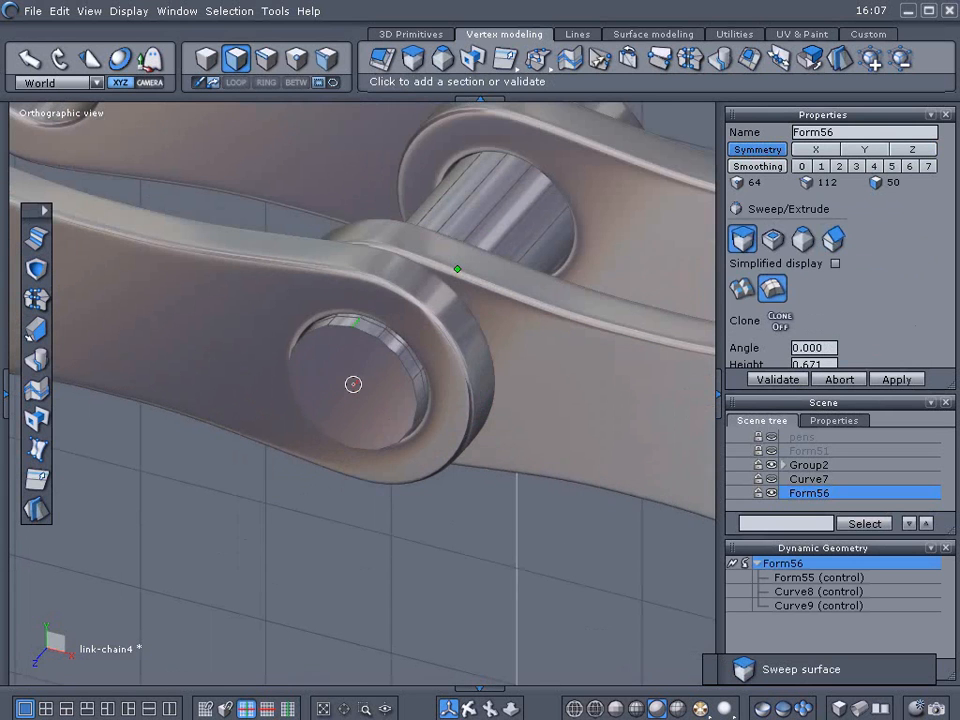
{"action": "left_click", "coordinate": [333, 333], "text": "ctrl"}
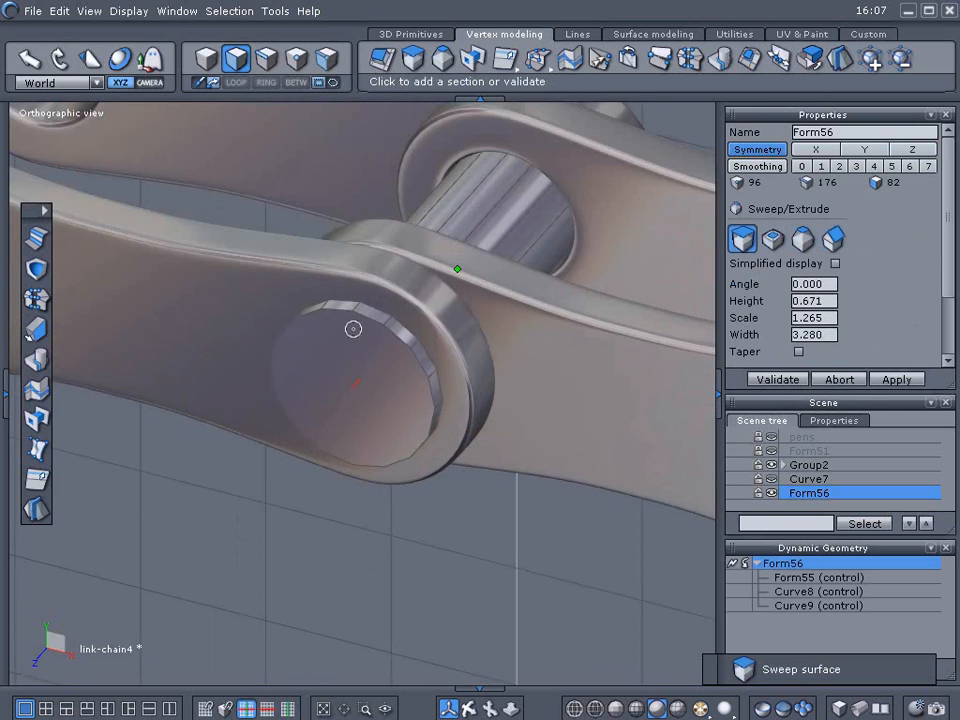
{"action": "scroll", "coordinate": [352, 330], "scroll_direction": "up", "scroll_amount": 1}
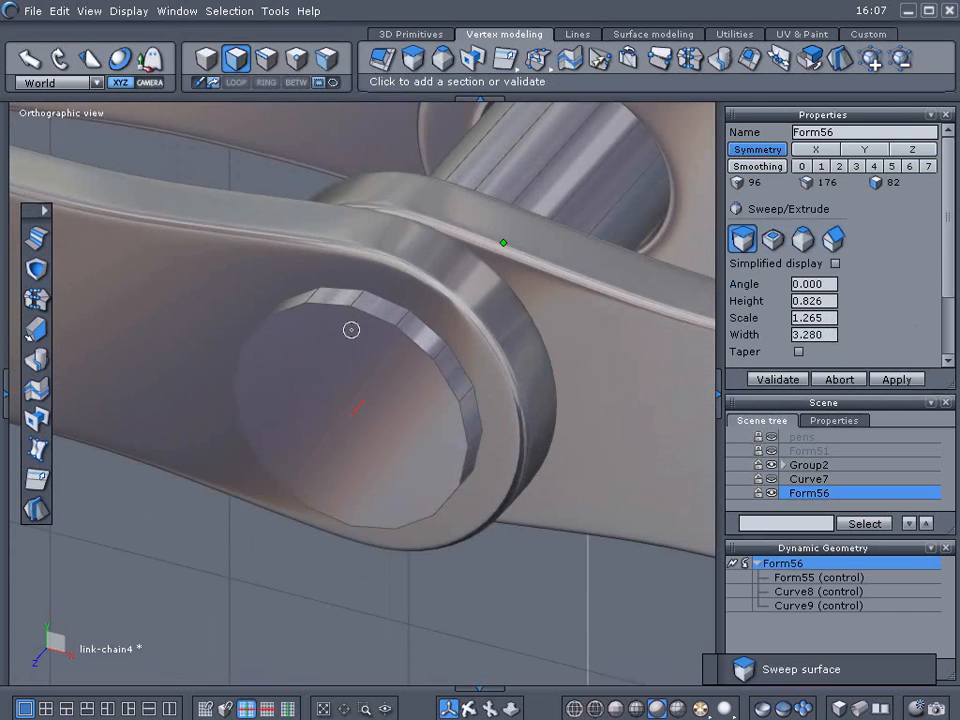
{"action": "left_click", "coordinate": [351, 329]}
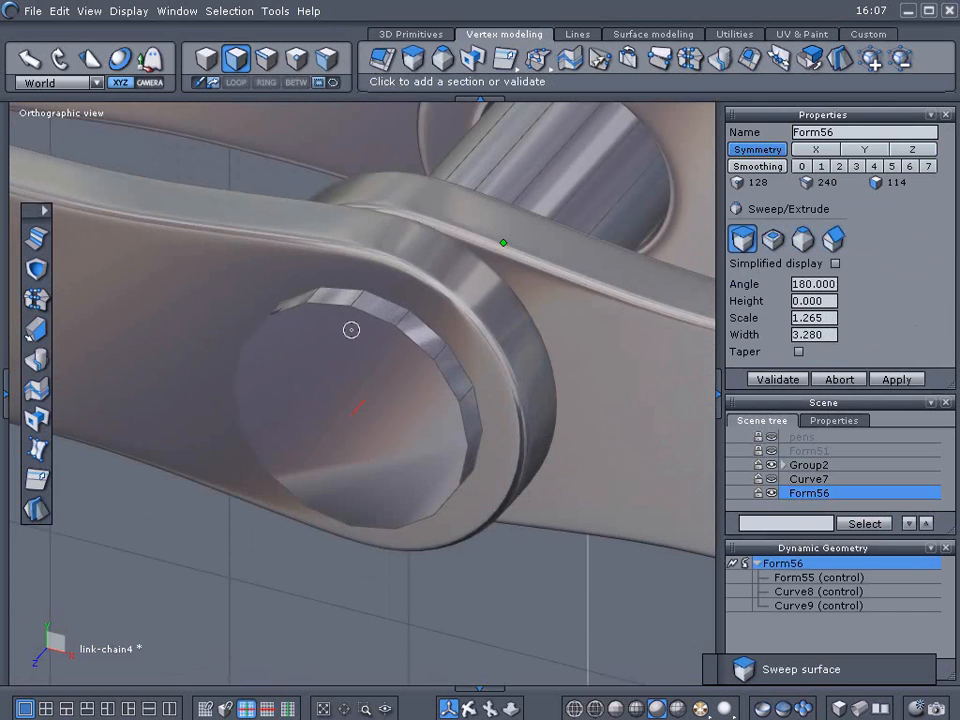
{"action": "key", "text": "Return"}
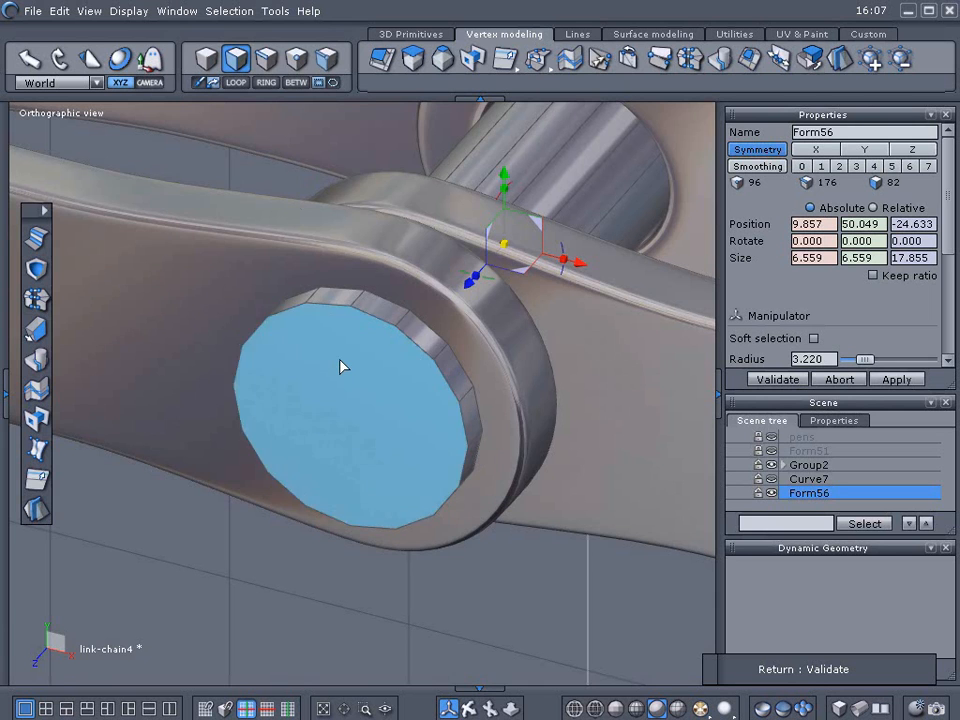
Step: Chamfer the outer rim edge loops of both pin heads with radius 0.470 and range 3
{"action": "scroll", "coordinate": [340, 367], "scroll_direction": "down", "scroll_amount": 2}
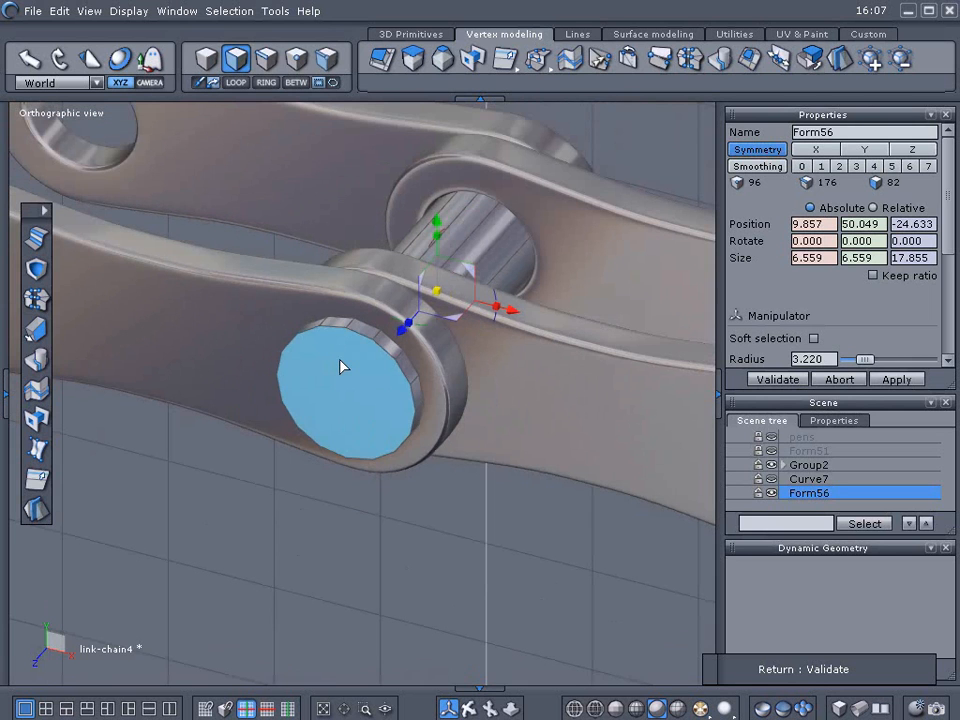
{"action": "left_click", "coordinate": [266, 58]}
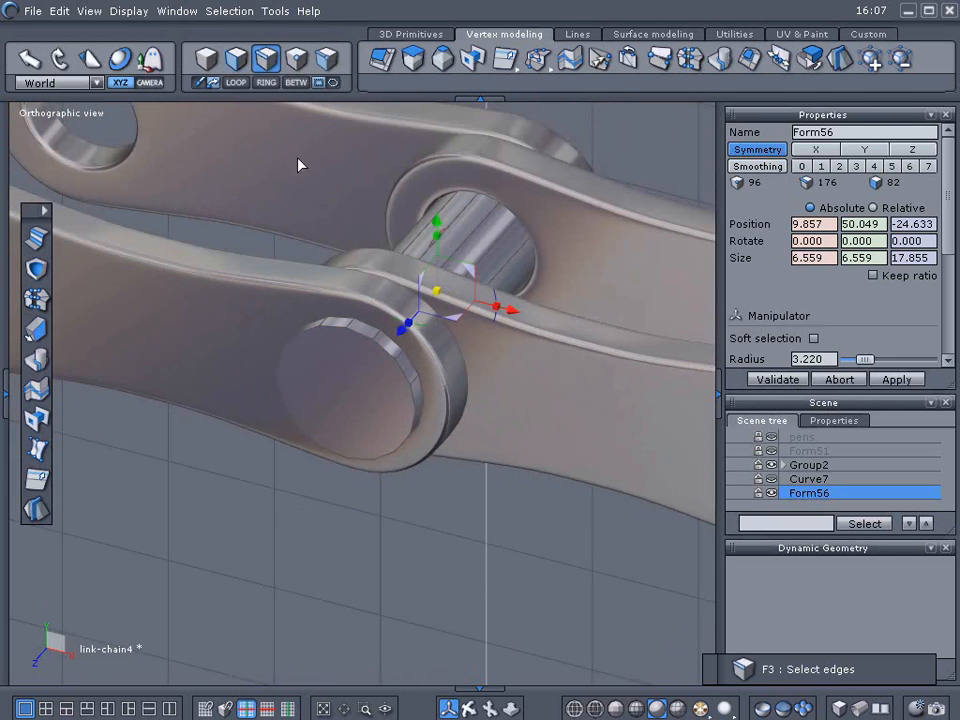
{"action": "left_click", "coordinate": [361, 331]}
{"action": "middle_click_drag", "start_coordinate": [489, 569], "coordinate": [308, 579]}
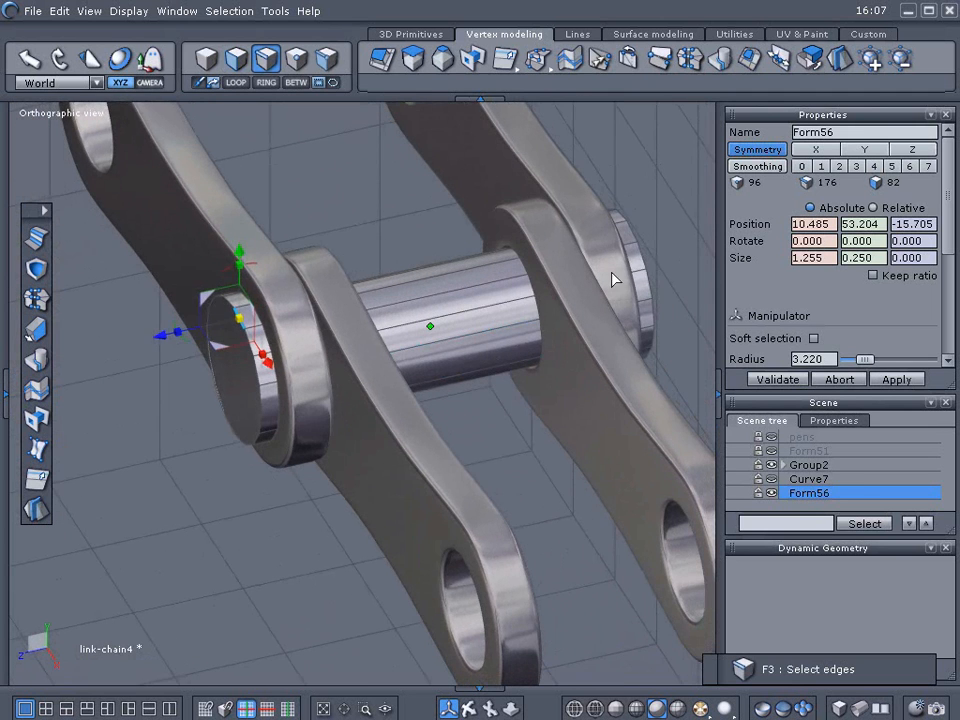
{"action": "left_click", "coordinate": [643, 262]}
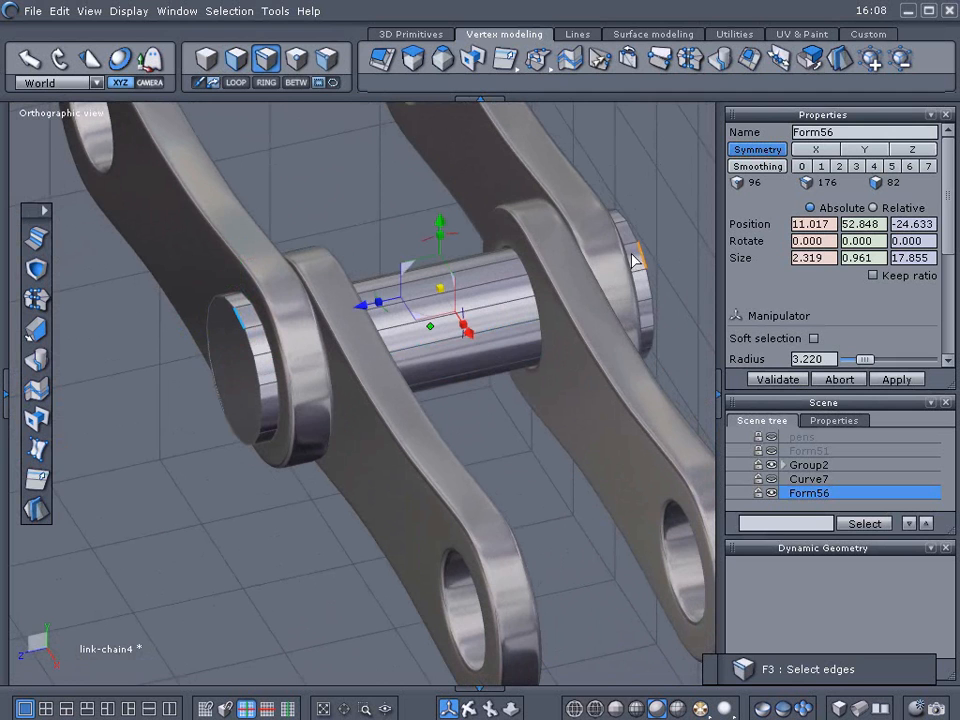
{"action": "left_click", "coordinate": [246, 87]}
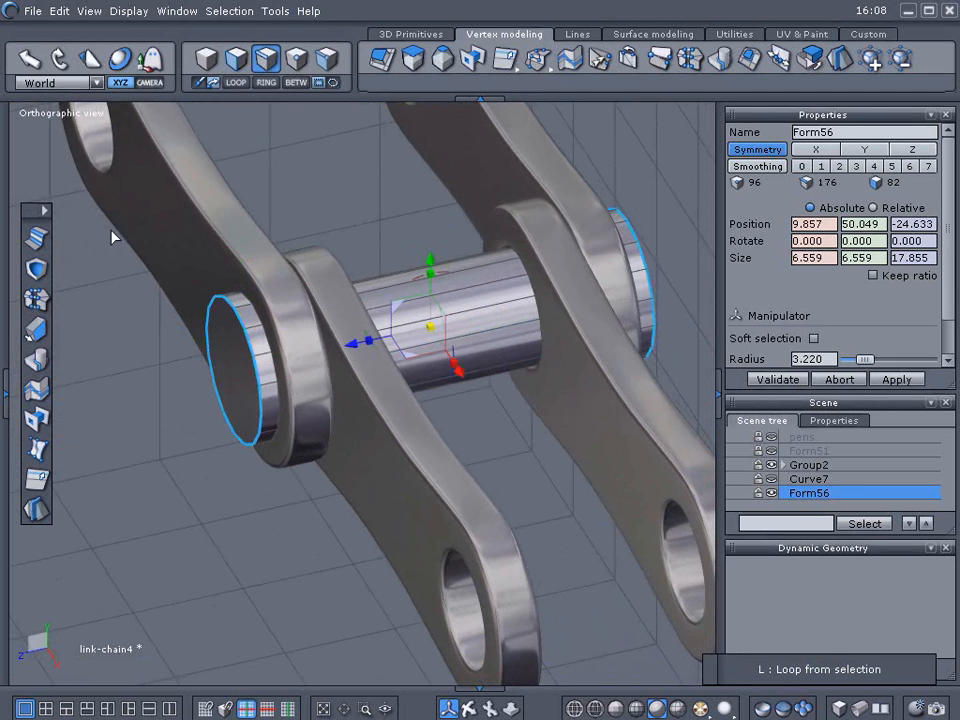
{"action": "left_click", "coordinate": [36, 237]}
{"action": "scroll", "coordinate": [234, 395], "scroll_direction": "up", "scroll_amount": 3}
{"action": "scroll", "coordinate": [230, 405], "scroll_direction": "up", "scroll_amount": 1}
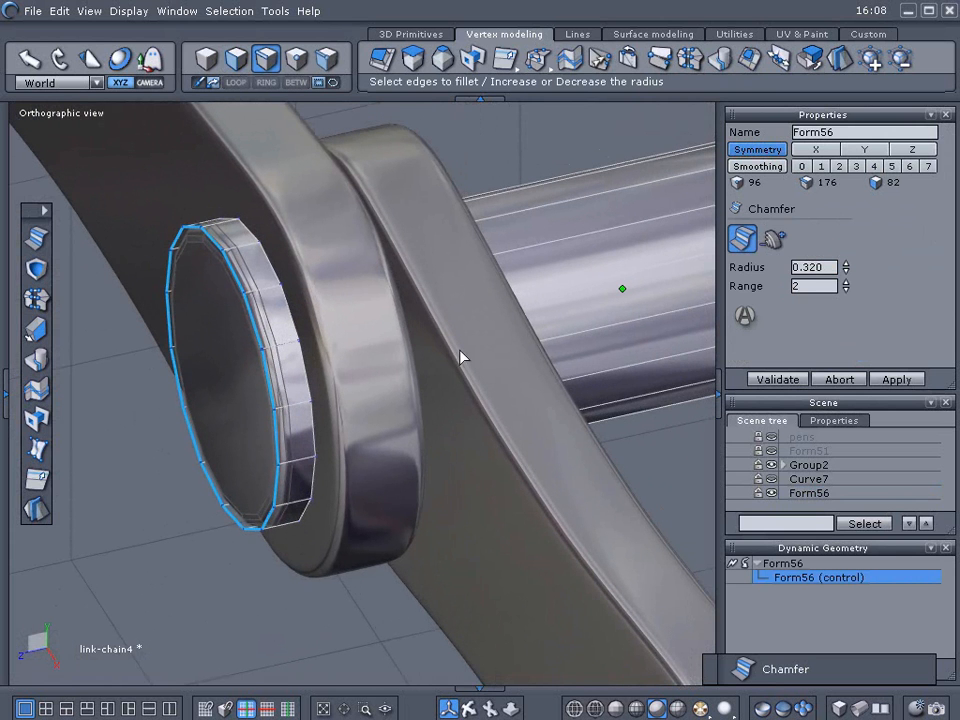
{"action": "middle_click_drag", "start_coordinate": [157, 394], "coordinate": [219, 413]}
{"action": "left_click_drag", "start_coordinate": [847, 267], "coordinate": [847, 252]}
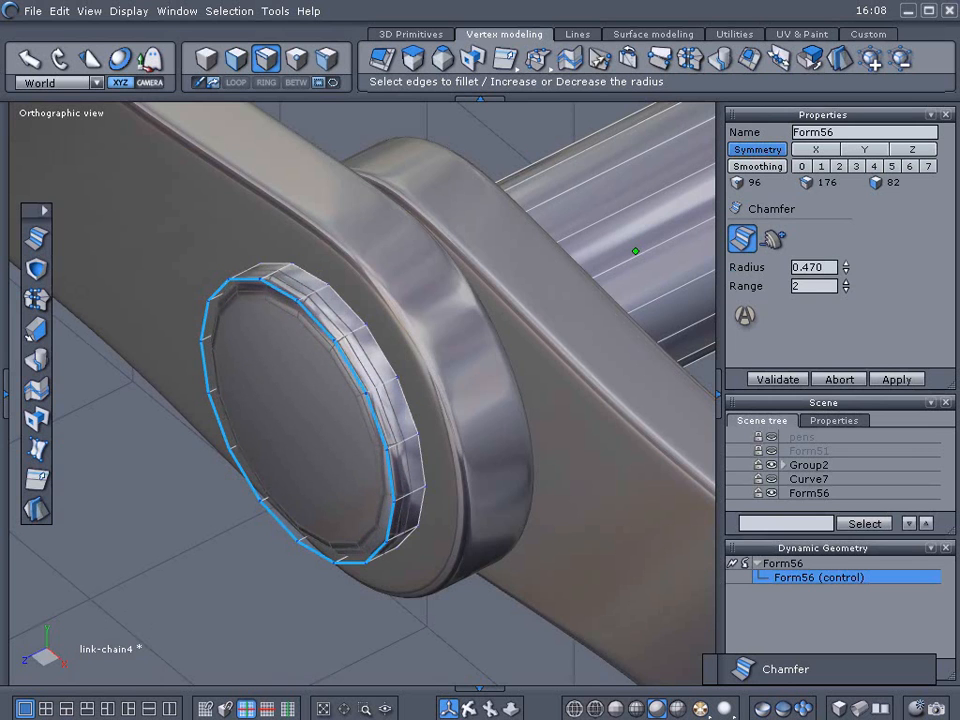
{"action": "left_click", "coordinate": [846, 282]}
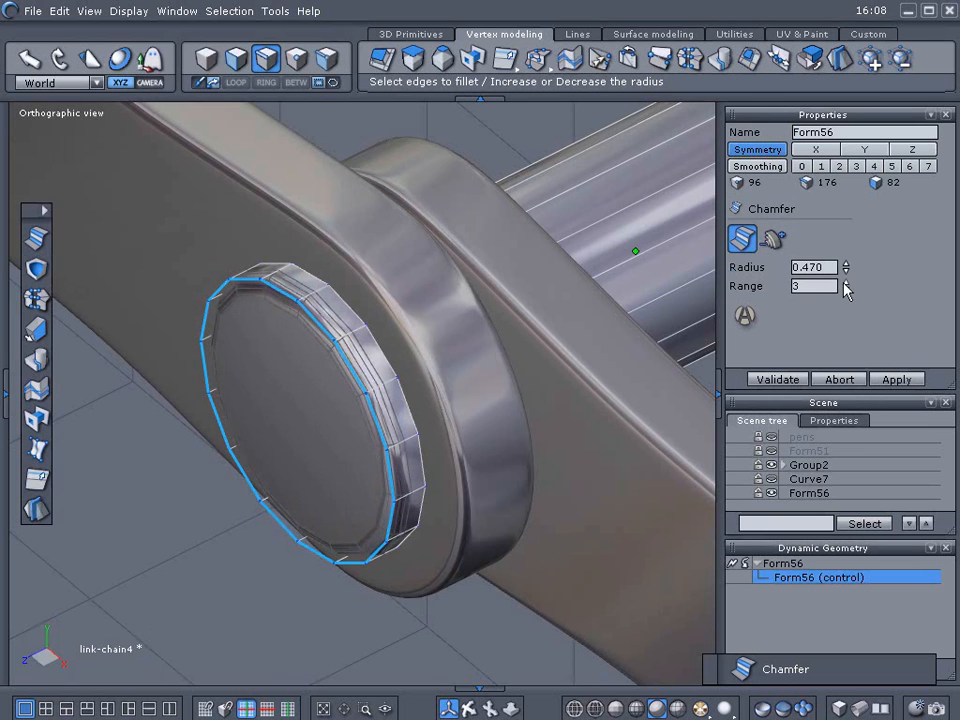
{"action": "left_click", "coordinate": [778, 380]}
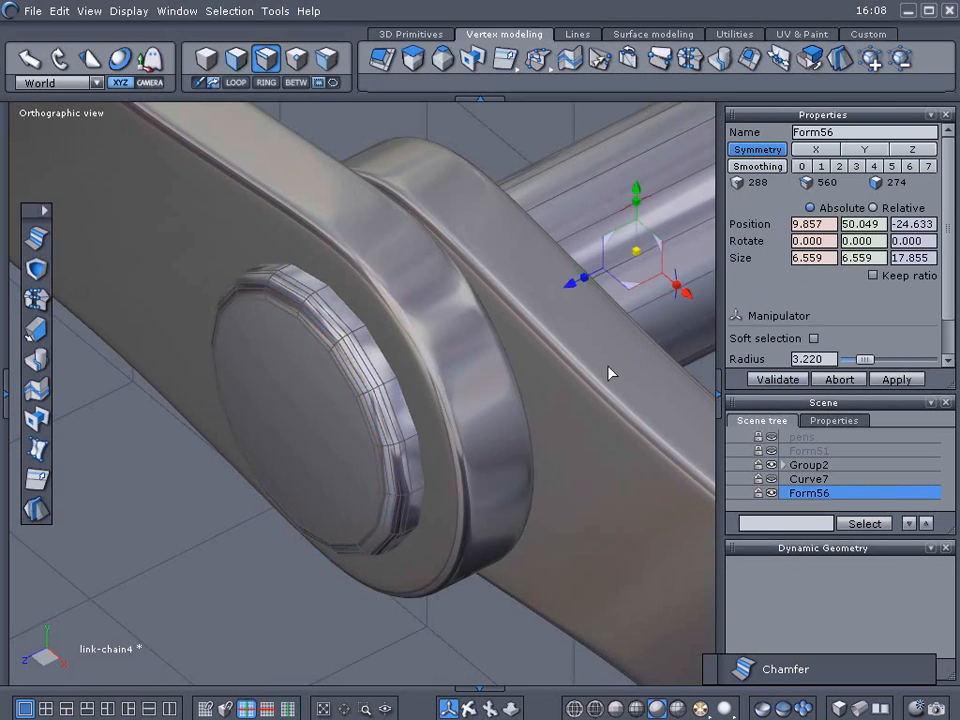
Step: Create a new material for the pin and lighten its color to white
{"action": "scroll", "coordinate": [608, 372], "scroll_direction": "down", "scroll_amount": 5}
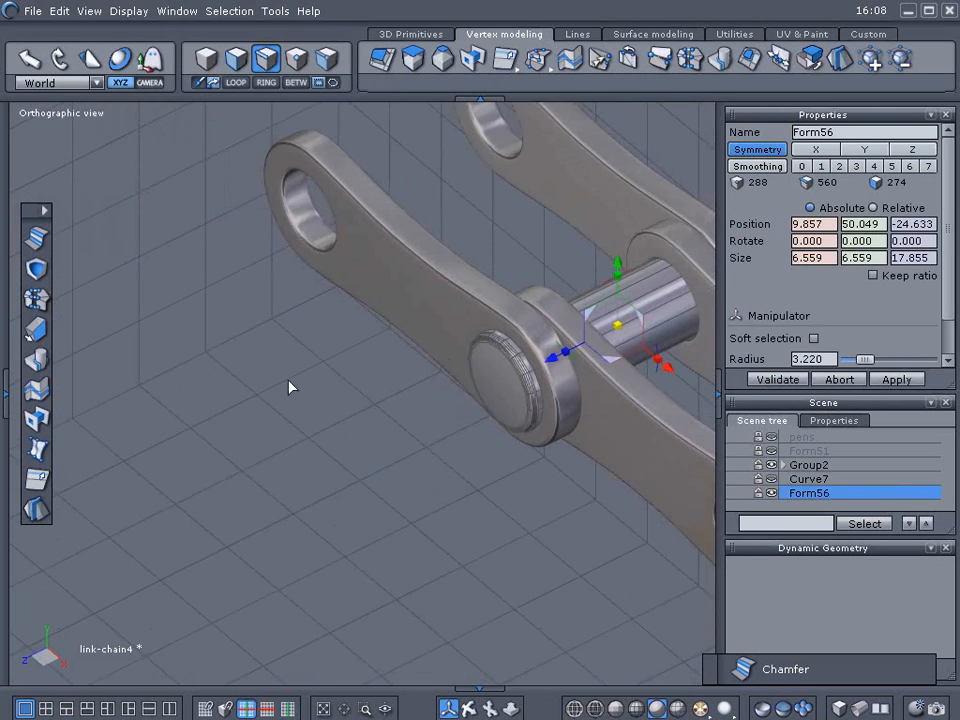
{"action": "left_click", "coordinate": [3, 393]}
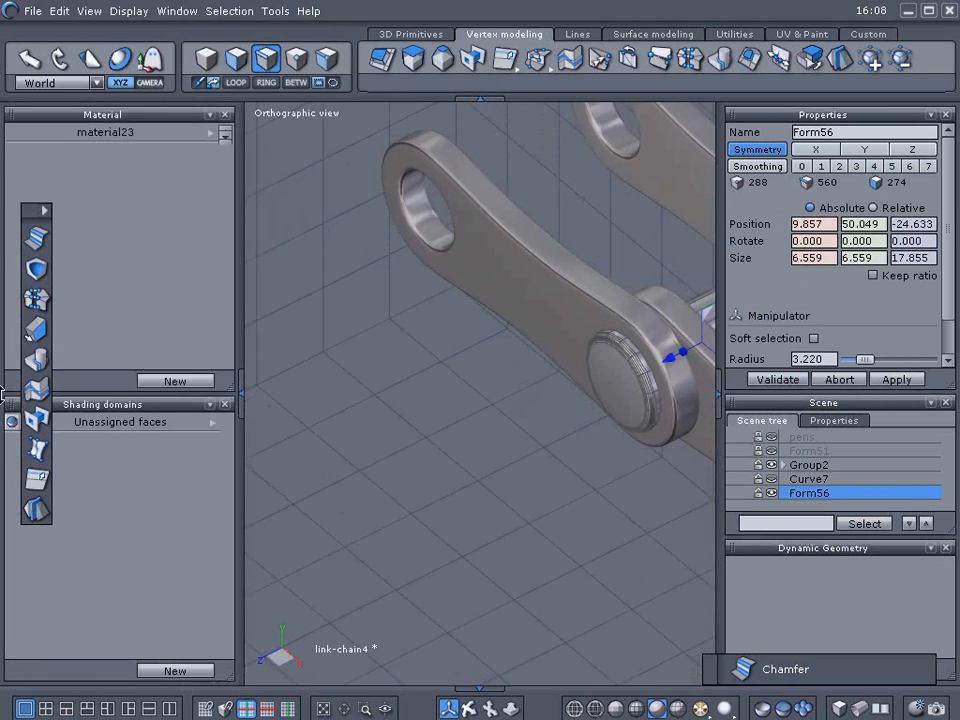
{"action": "left_click", "coordinate": [165, 381]}
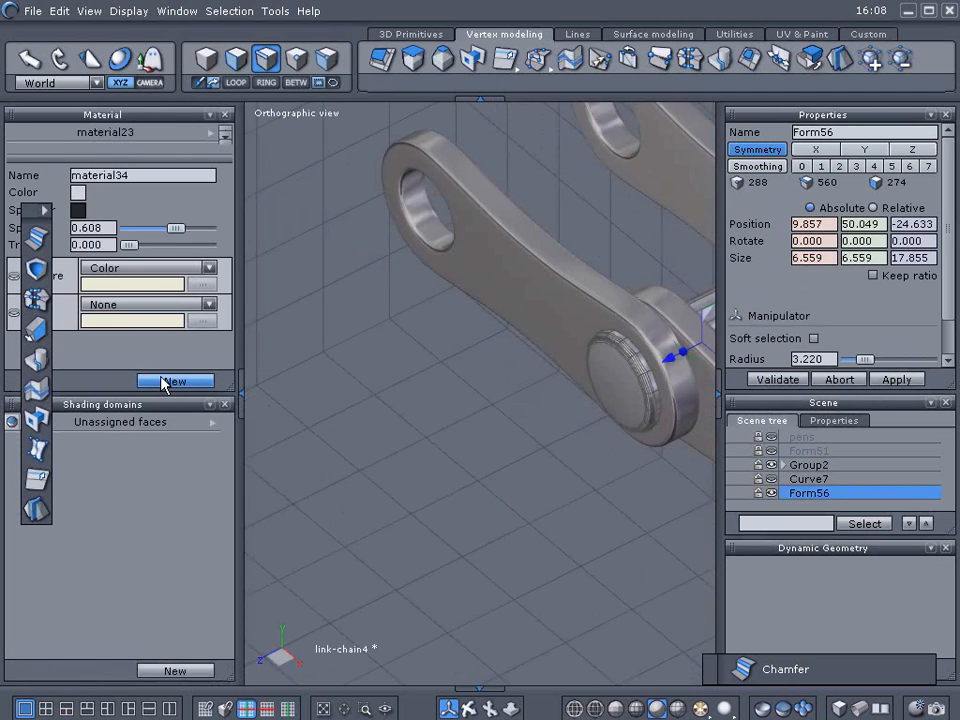
{"action": "left_click", "coordinate": [82, 181]}
{"action": "left_click_drag", "start_coordinate": [274, 220], "coordinate": [274, 205]}
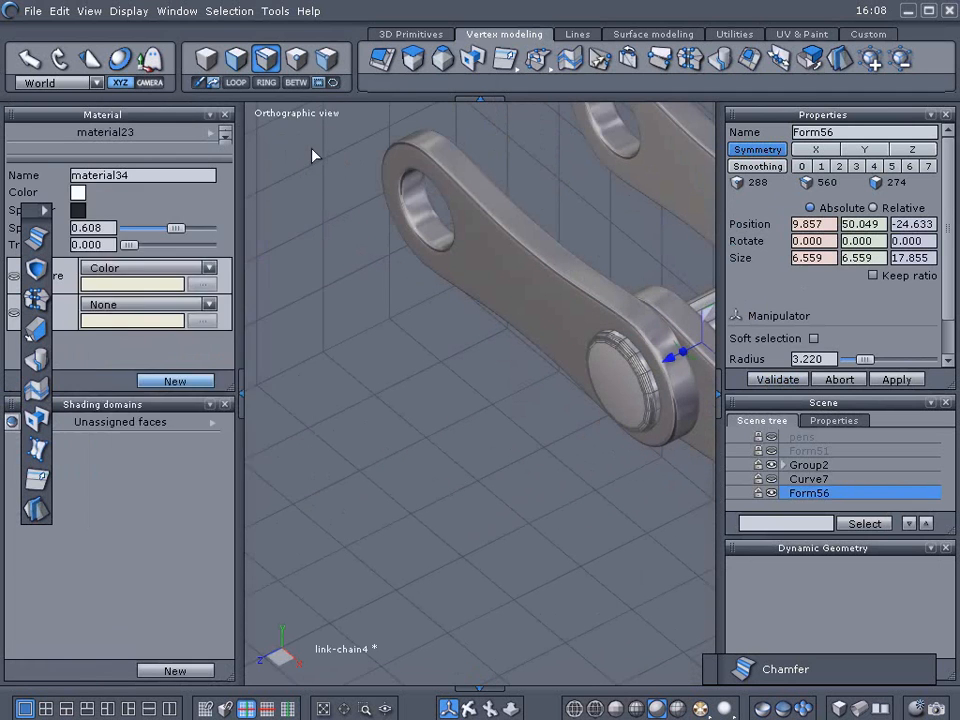
{"action": "left_click", "coordinate": [243, 390]}
Step: Duplicate the pin and move the copy along X to about -9.99, into the empty end holes of the outer links
{"action": "middle_click_drag", "start_coordinate": [299, 445], "coordinate": [276, 470]}
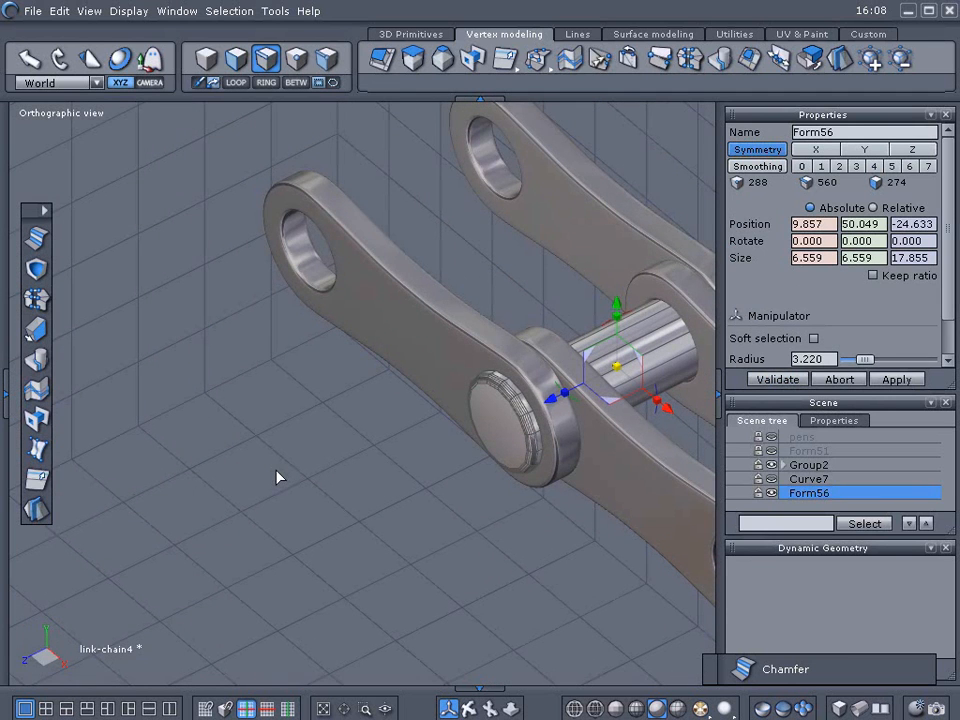
{"action": "key", "text": "2"}
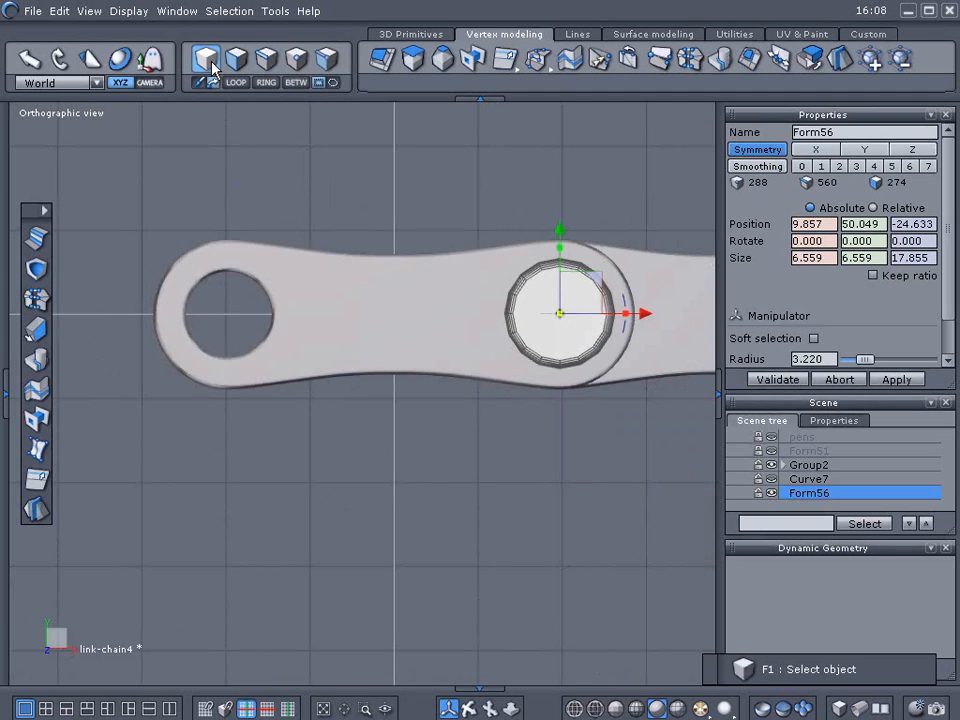
{"action": "key", "text": "ctrl+c"}
{"action": "key", "text": "ctrl+v"}
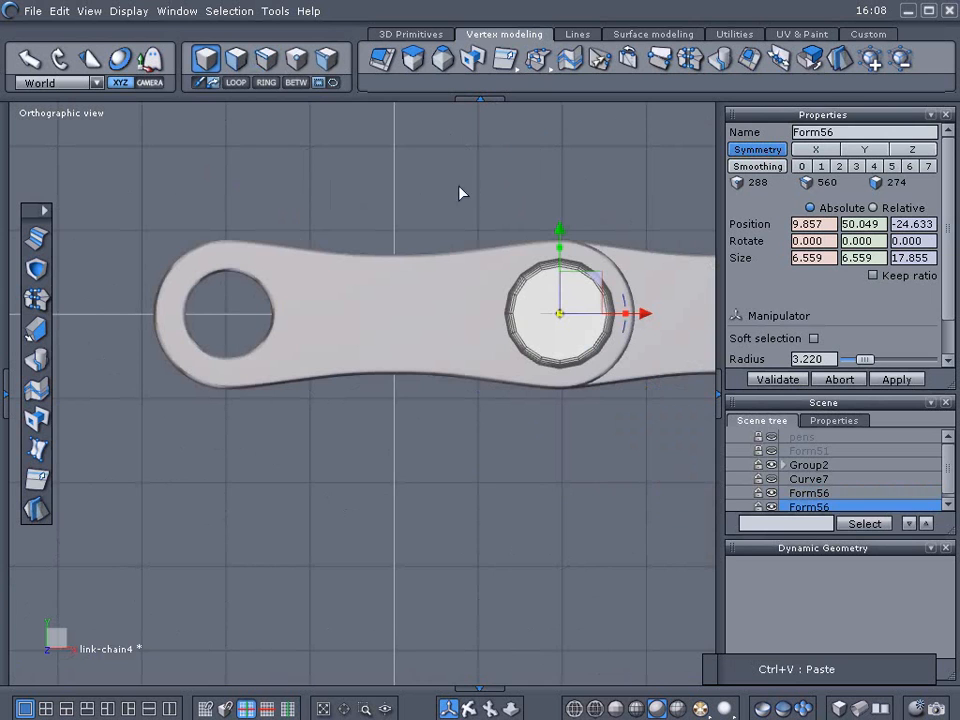
{"action": "left_click_drag", "start_coordinate": [645, 314], "coordinate": [313, 303]}
Step: Examine how the copied pin sits in the outer links' end holes from above, the front and an angled view
{"action": "key", "text": "2"}
{"action": "key", "text": "5"}
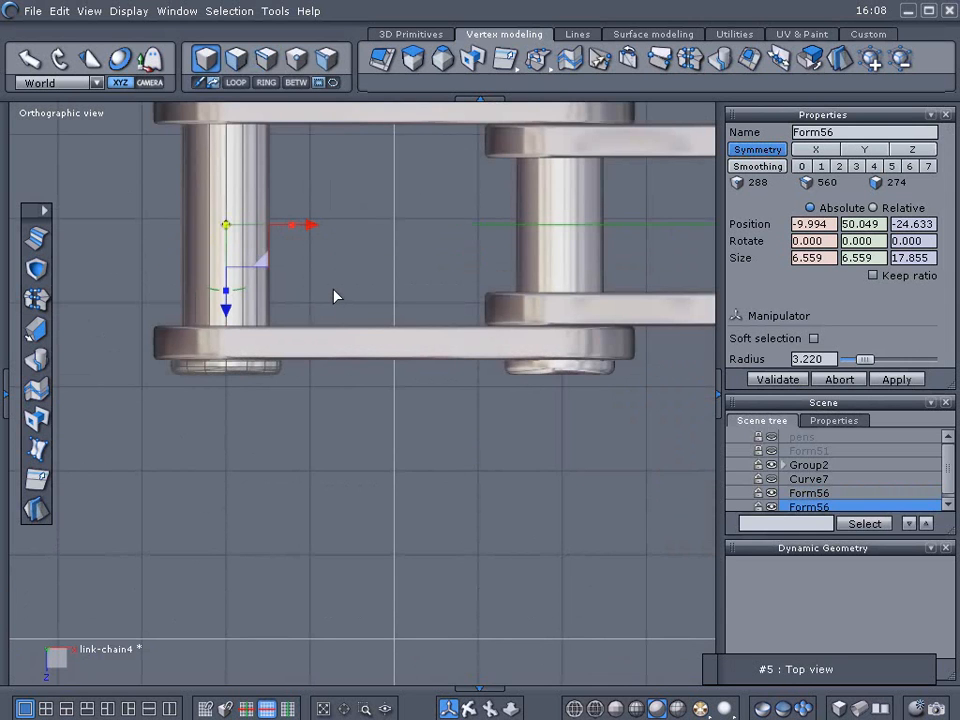
{"action": "key", "text": "2"}
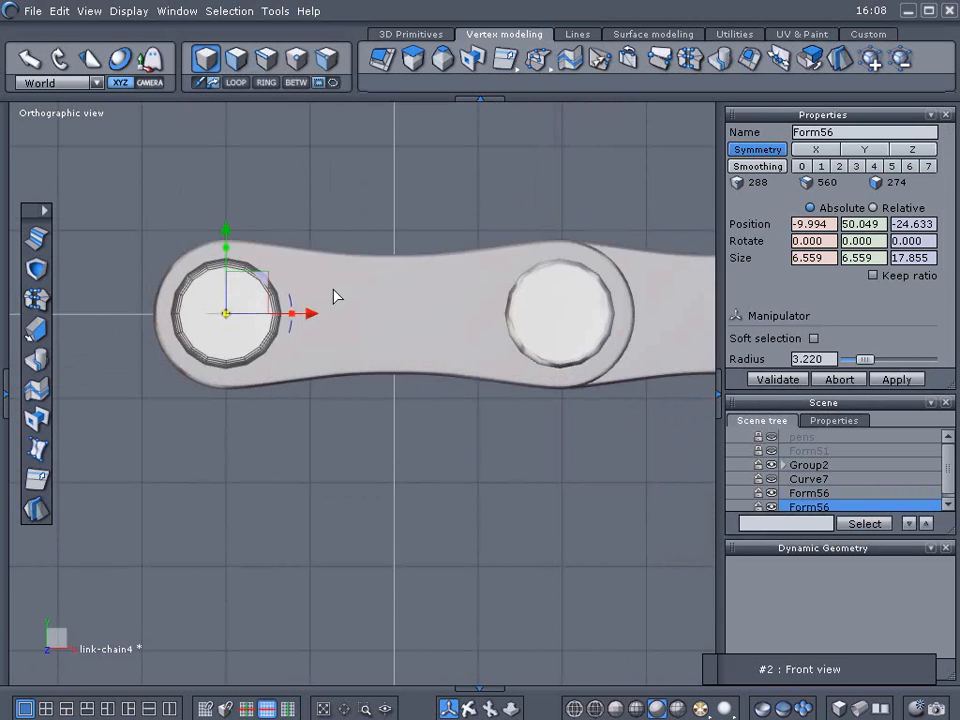
{"action": "right_click_drag", "start_coordinate": [341, 278], "coordinate": [251, 364]}
{"action": "scroll", "coordinate": [388, 283], "scroll_direction": "down", "scroll_amount": 4}
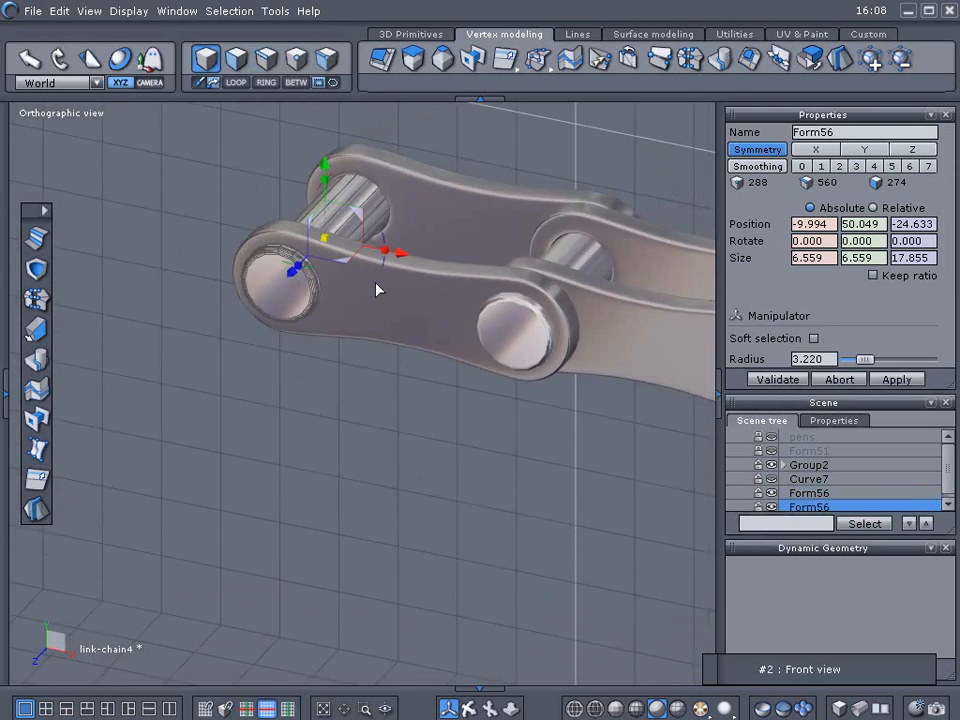
{"action": "middle_click_drag", "start_coordinate": [379, 283], "coordinate": [301, 378]}
{"action": "scroll", "coordinate": [306, 339], "scroll_direction": "up", "scroll_amount": 5}
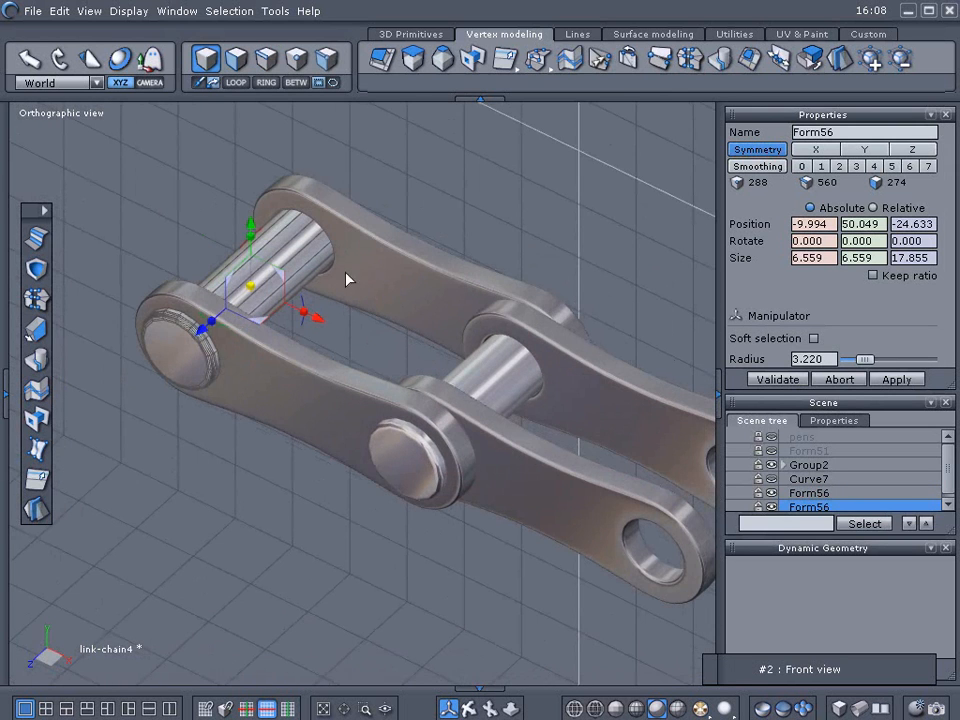
{"action": "scroll", "coordinate": [366, 257], "scroll_direction": "up", "scroll_amount": 2}
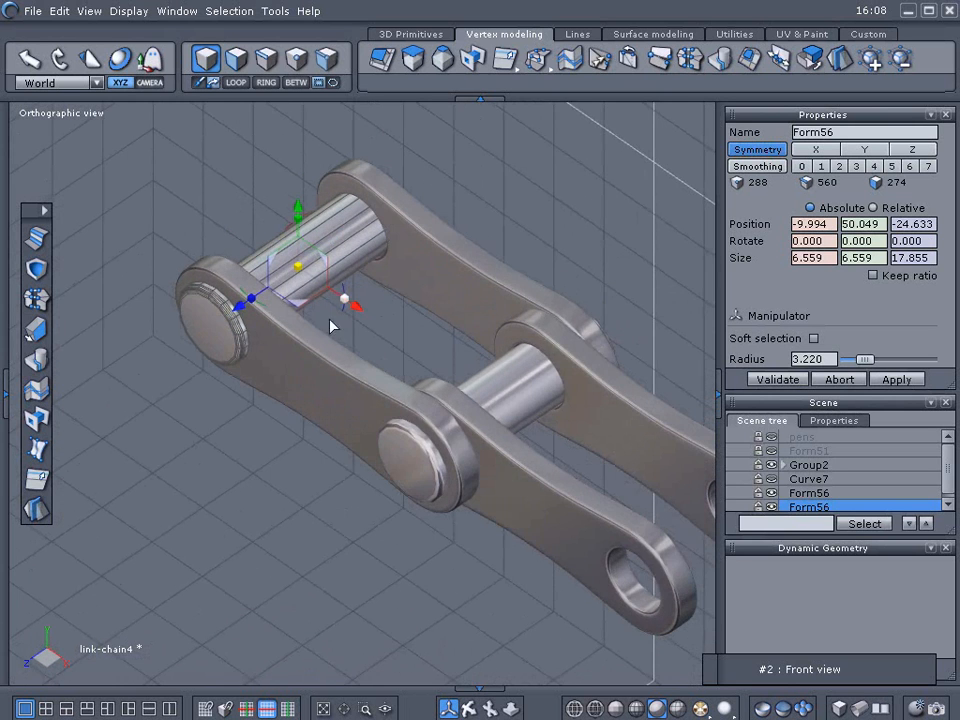
Step: Nudge the copied pin along X to about -9.80 and group it with the original pin in the root
{"action": "scroll", "coordinate": [317, 344], "scroll_direction": "up", "scroll_amount": 2}
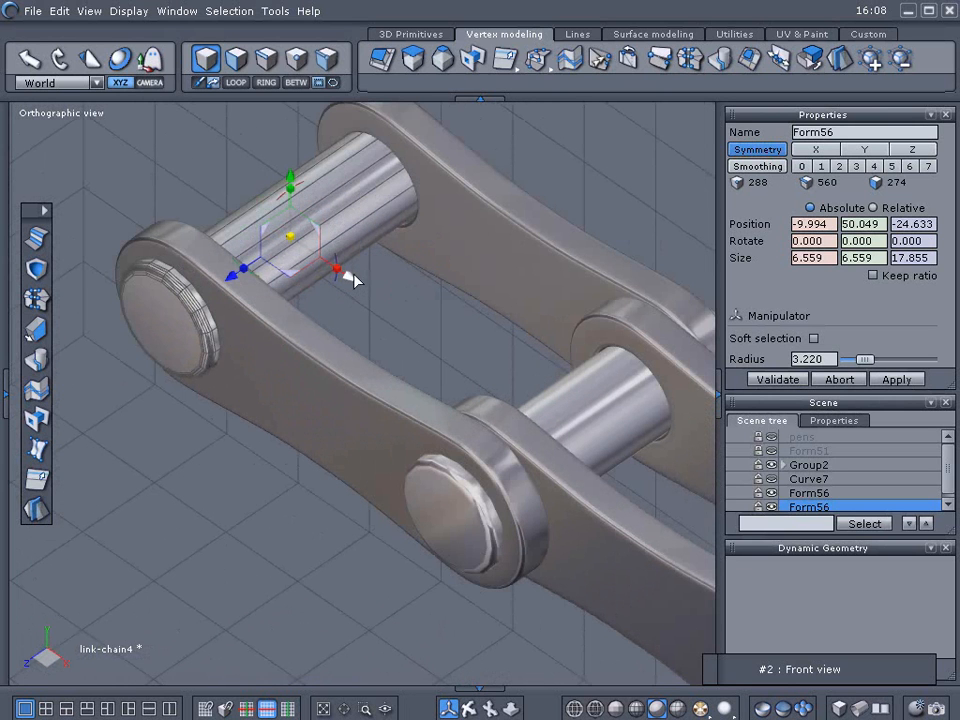
{"action": "left_click_drag", "start_coordinate": [354, 283], "coordinate": [357, 284]}
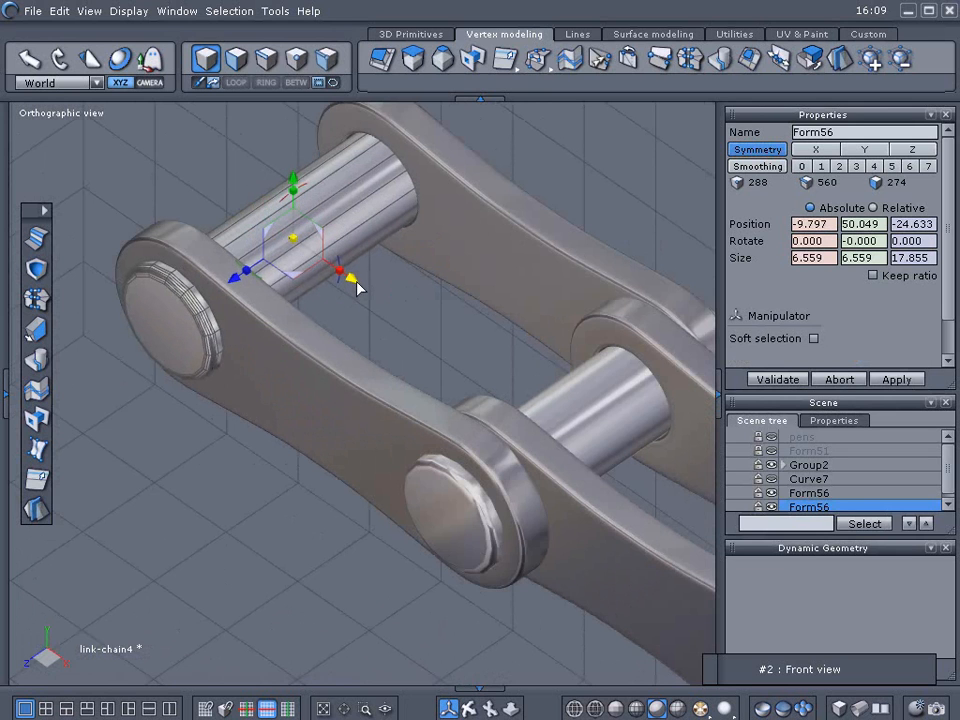
{"action": "left_click", "coordinate": [604, 425], "text": "shift"}
{"action": "right_click", "coordinate": [790, 506]}
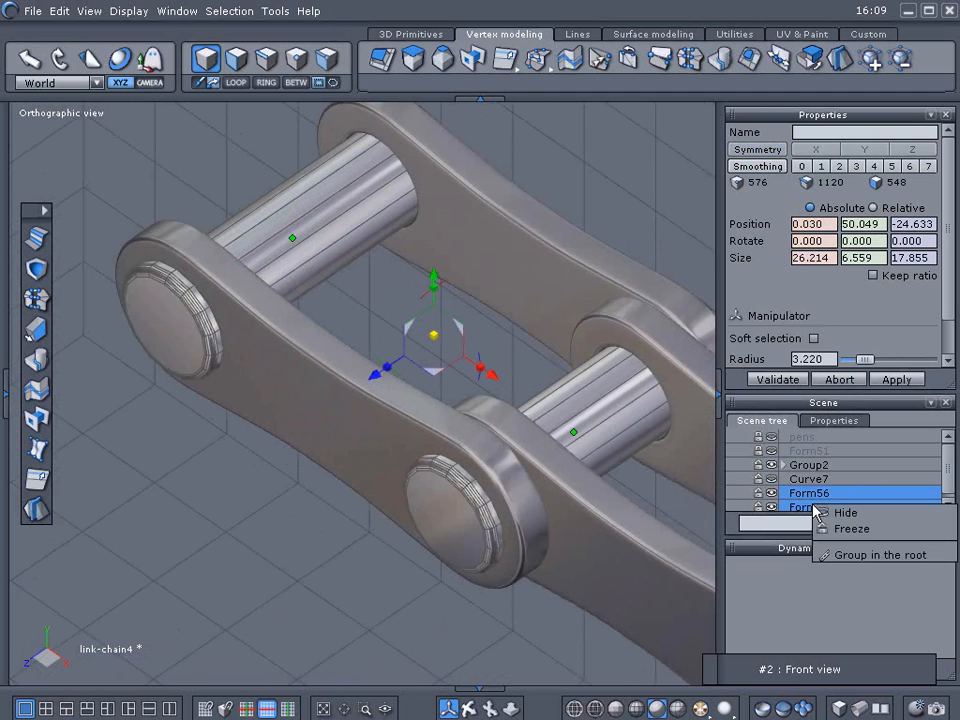
{"action": "left_click", "coordinate": [790, 553]}
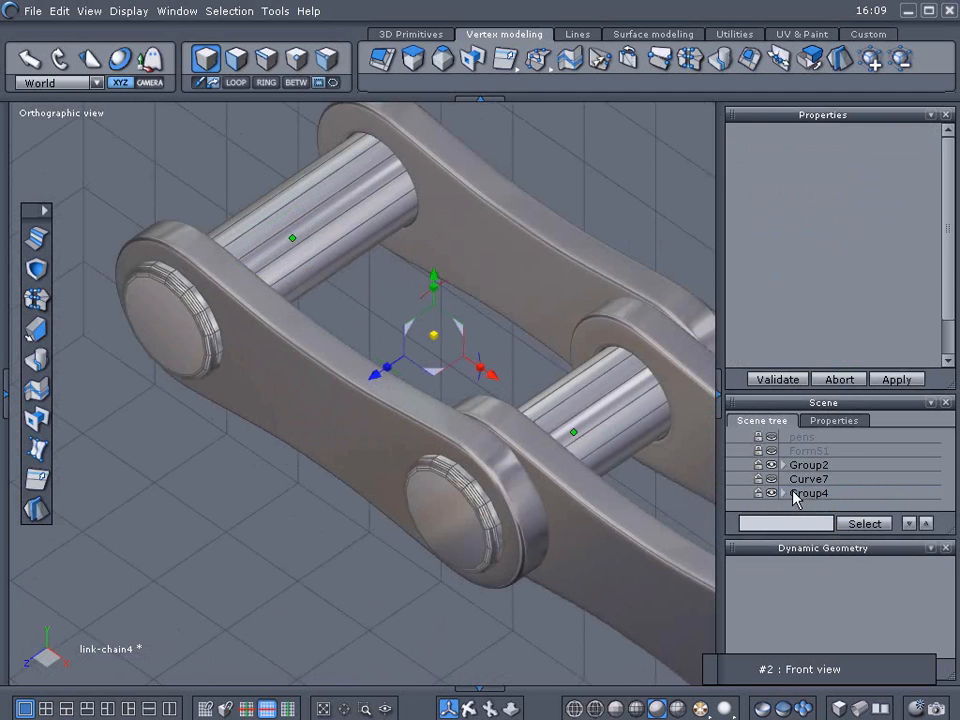
Step: Delete the leftover Curve7 object from the scene
{"action": "left_click", "coordinate": [786, 480]}
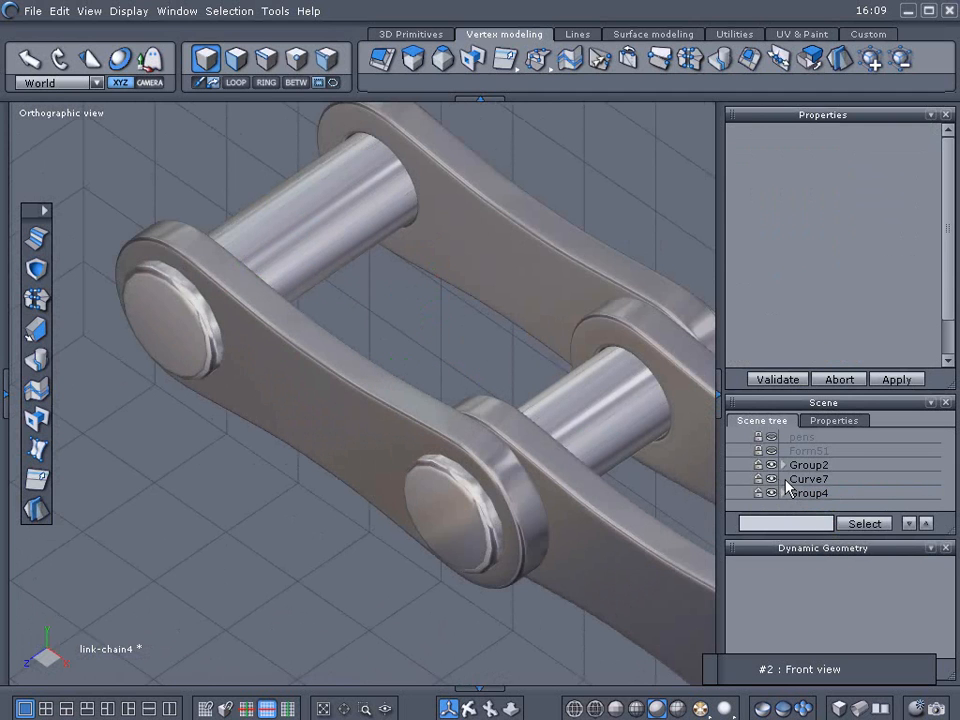
{"action": "left_click", "coordinate": [788, 481]}
{"action": "key", "text": "Delete"}
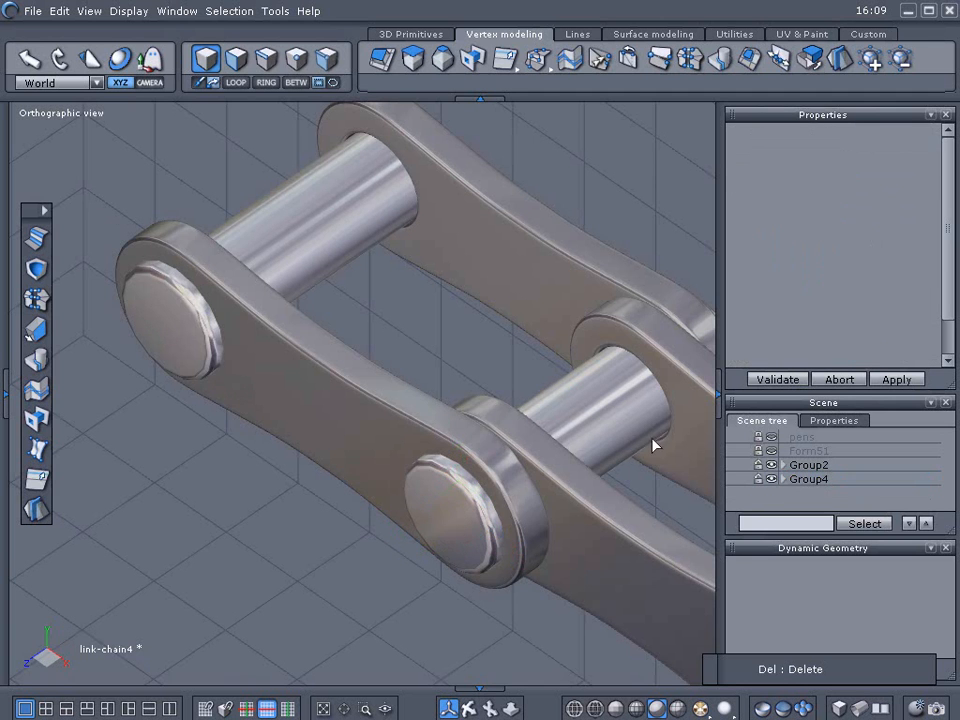
{"action": "scroll", "coordinate": [514, 392], "scroll_direction": "down", "scroll_amount": 5}
{"action": "middle_click_drag", "start_coordinate": [483, 369], "coordinate": [421, 341]}
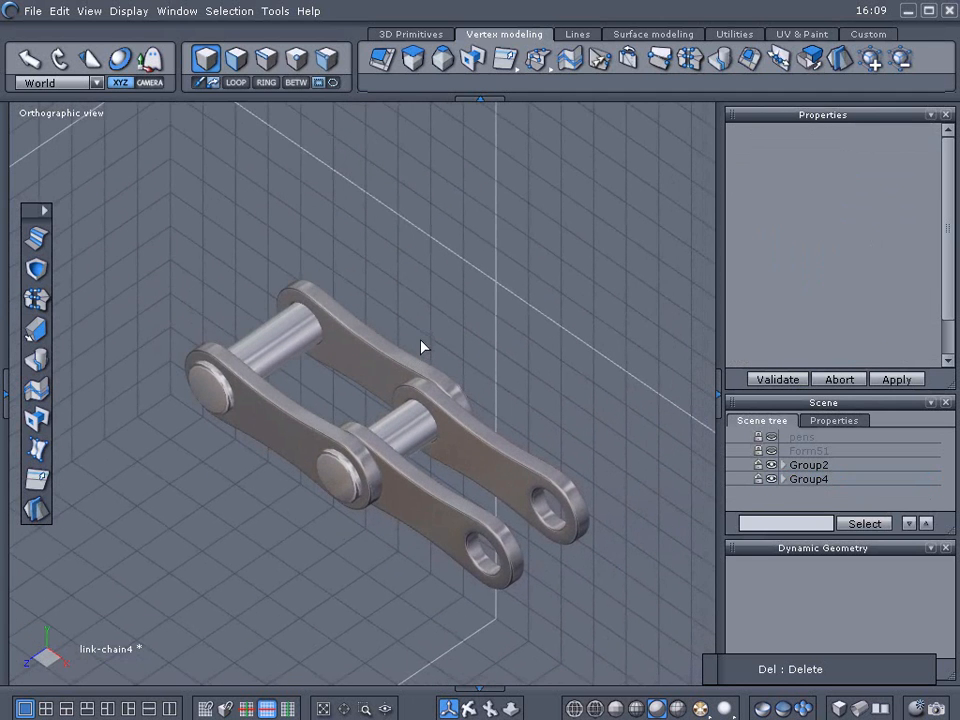
{"action": "right_click_drag", "start_coordinate": [508, 360], "coordinate": [575, 325]}
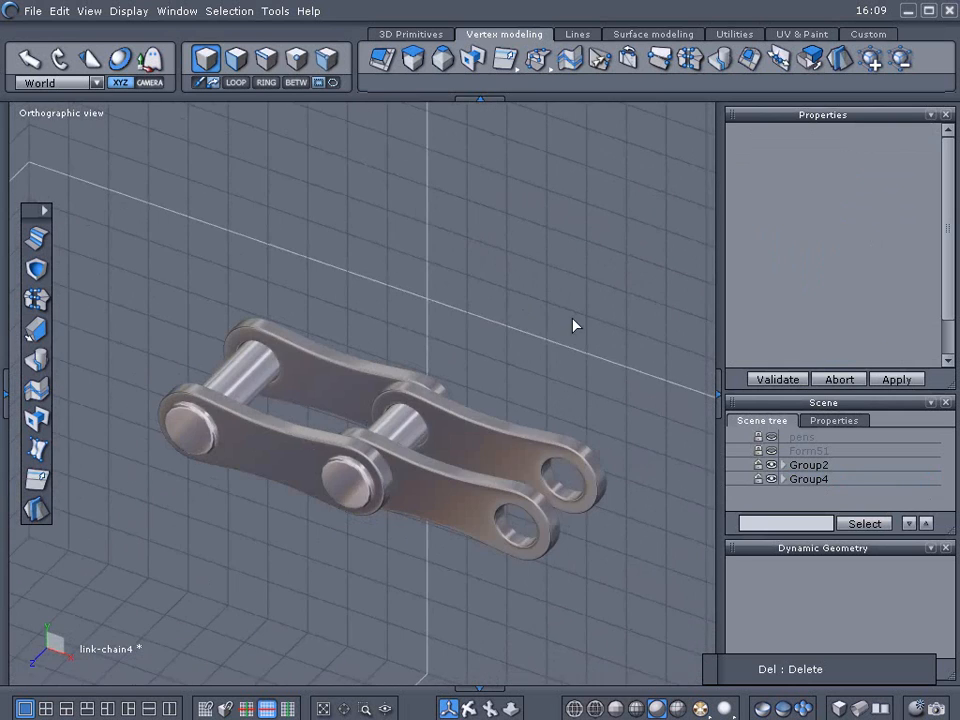
{"action": "middle_click_drag", "start_coordinate": [523, 345], "coordinate": [535, 238]}
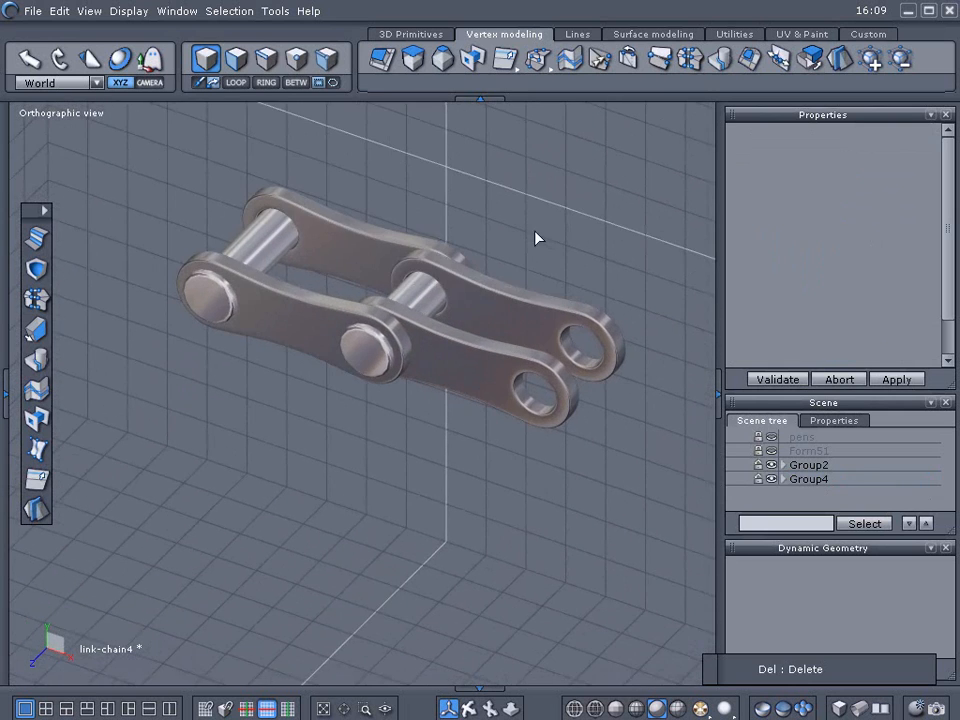
{"action": "mouse_move", "coordinate": [548, 289]}
{"action": "right_mouse_down"}
{"action": "mouse_move", "coordinate": [416, 249]}
{"action": "mouse_move", "coordinate": [541, 287]}
{"action": "mouse_move", "coordinate": [540, 295]}
{"action": "right_mouse_up"}
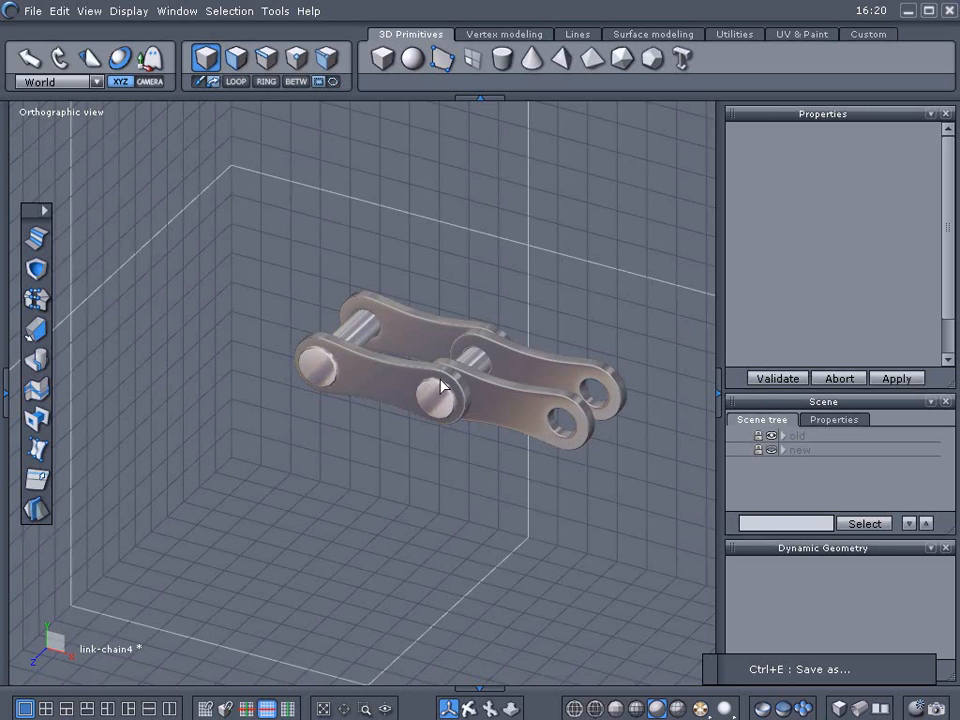
Step: Display only the "new" chain group instead of the "old" one and unfreeze it for editing
{"action": "left_click", "coordinate": [771, 451]}
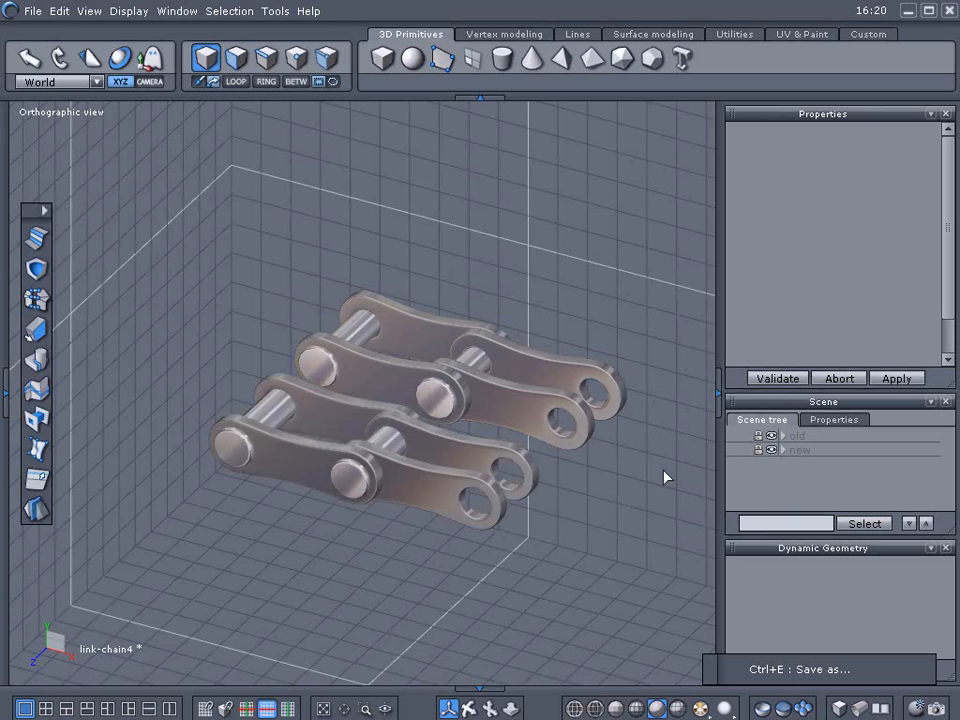
{"action": "left_click", "coordinate": [772, 437]}
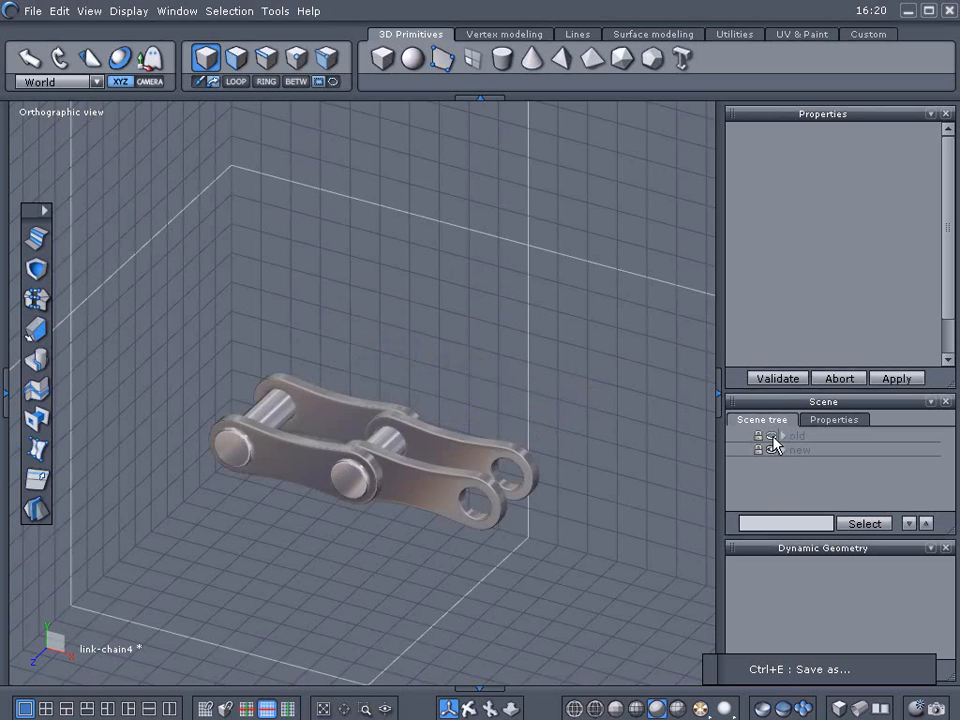
{"action": "left_click", "coordinate": [761, 447]}
Step: Duplicate the "new" chain group with Multiple copies, using one copy and an X offset of 45.749
{"action": "scroll", "coordinate": [465, 500], "scroll_direction": "down", "scroll_amount": 5}
{"action": "middle_click_drag", "start_coordinate": [465, 500], "coordinate": [421, 436]}
{"action": "left_click", "coordinate": [392, 422]}
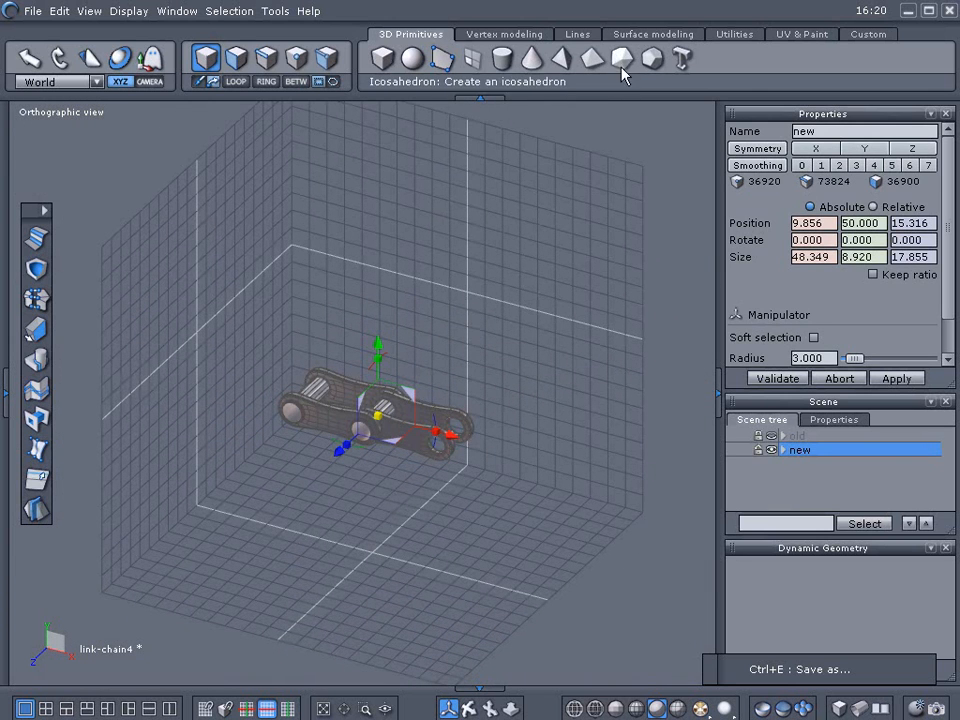
{"action": "left_click", "coordinate": [736, 35]}
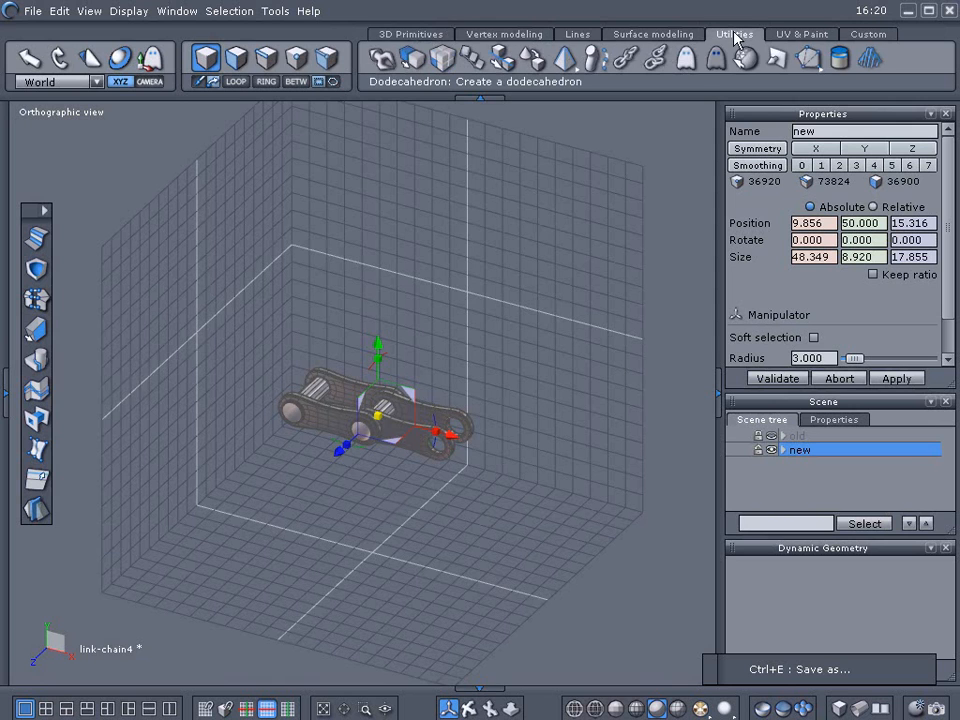
{"action": "left_click", "coordinate": [445, 62]}
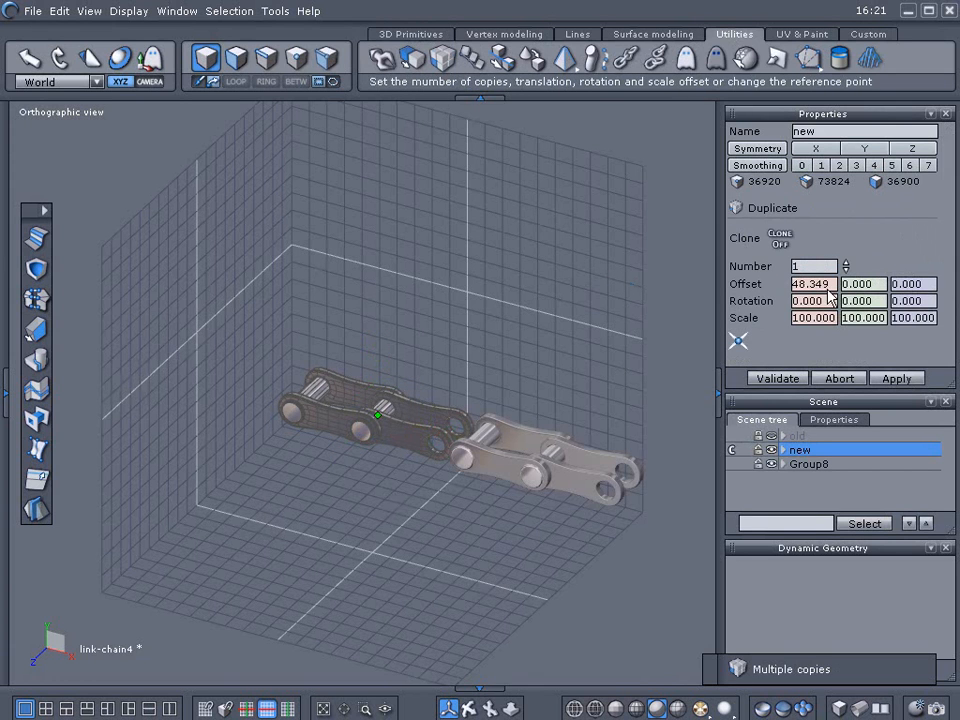
{"action": "left_click_drag", "start_coordinate": [834, 284], "coordinate": [799, 284]}
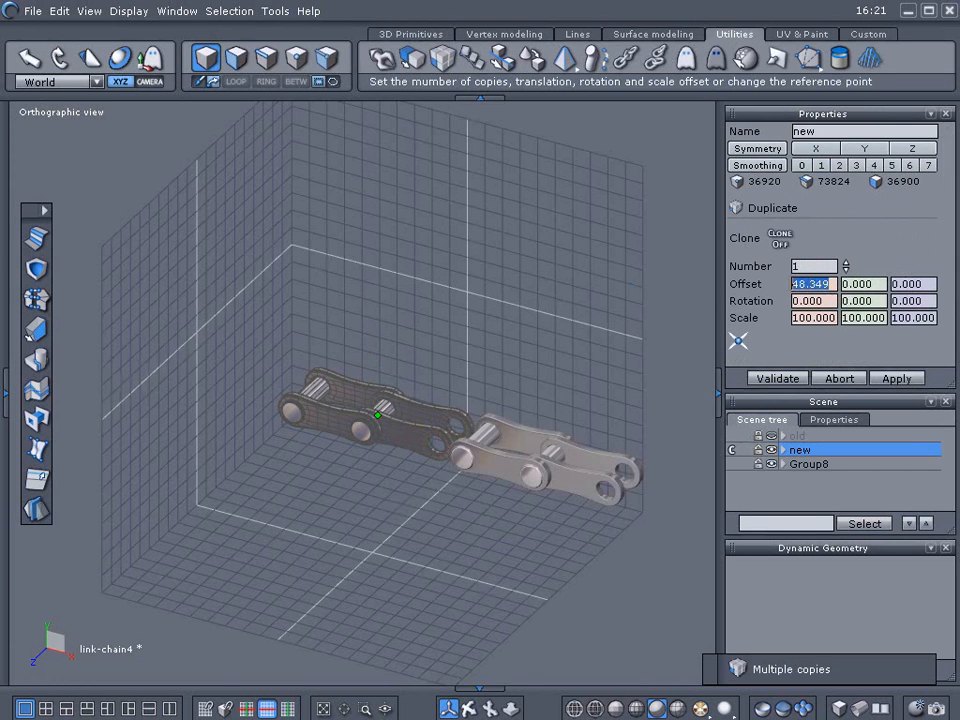
{"action": "type", "text": "8.549"}
{"action": "scroll", "coordinate": [803, 281], "scroll_direction": "down", "scroll_amount": 7}
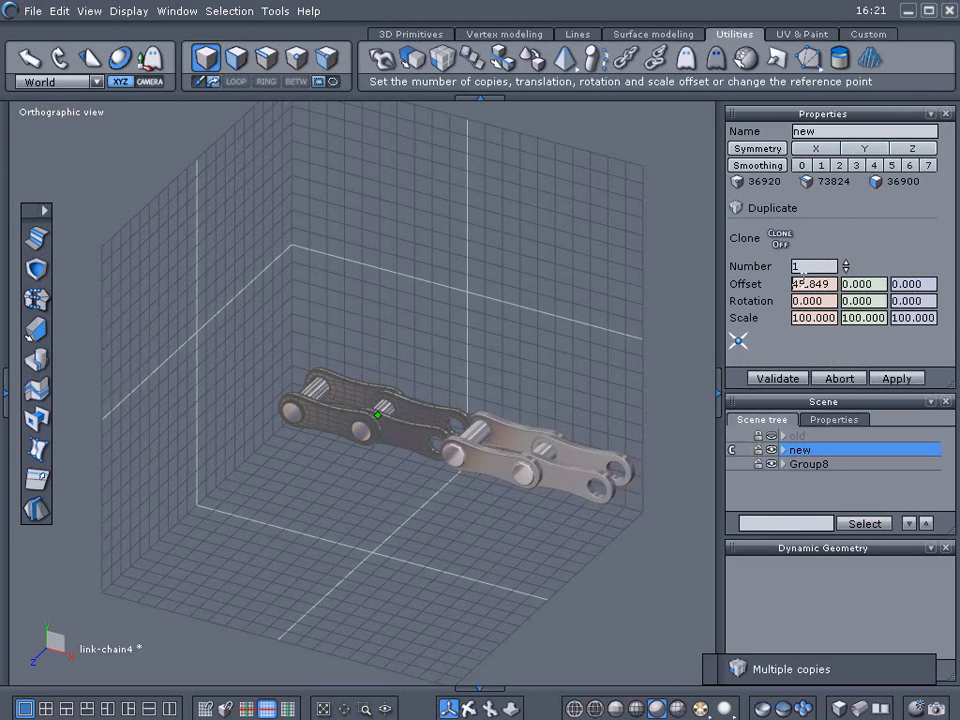
{"action": "scroll", "coordinate": [510, 320], "scroll_direction": "up", "scroll_amount": 10}
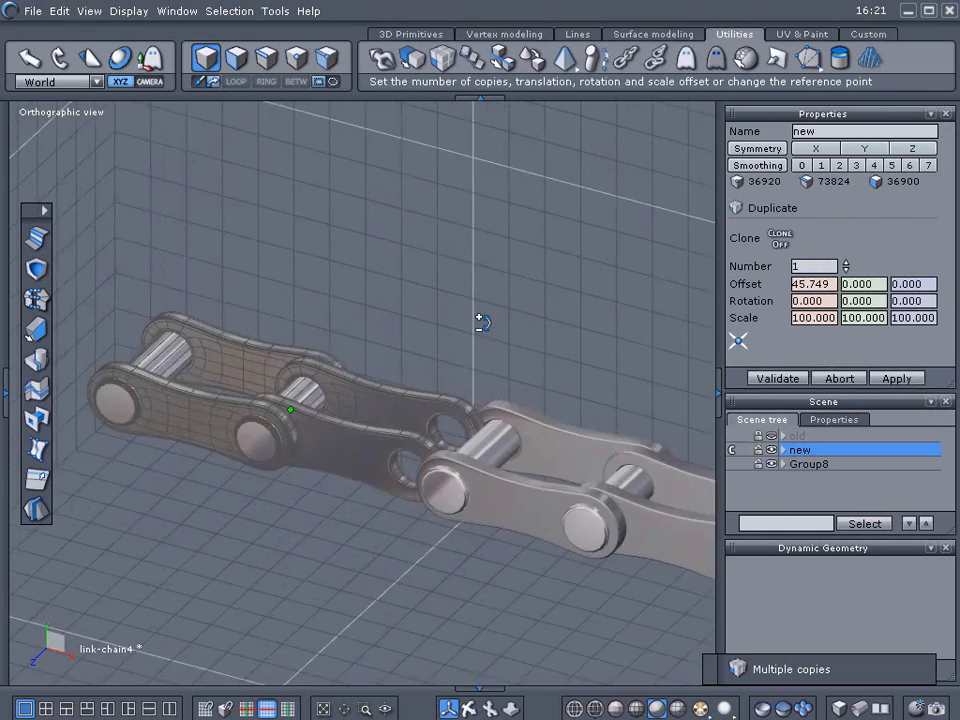
Step: Reduce the copy's X offset to 39.349 so its first pin fits the original section's open end holes
{"action": "scroll", "coordinate": [482, 322], "scroll_direction": "up", "scroll_amount": 3}
{"action": "middle_click_drag", "start_coordinate": [482, 321], "coordinate": [504, 172]}
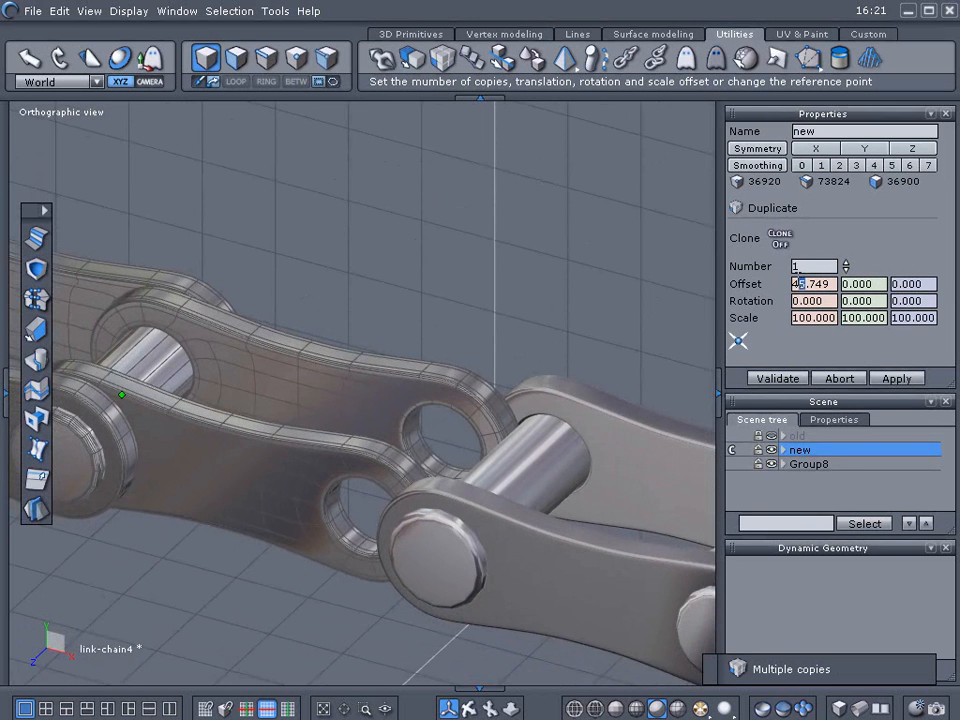
{"action": "scroll", "coordinate": [797, 283], "scroll_direction": "down", "scroll_amount": 3}
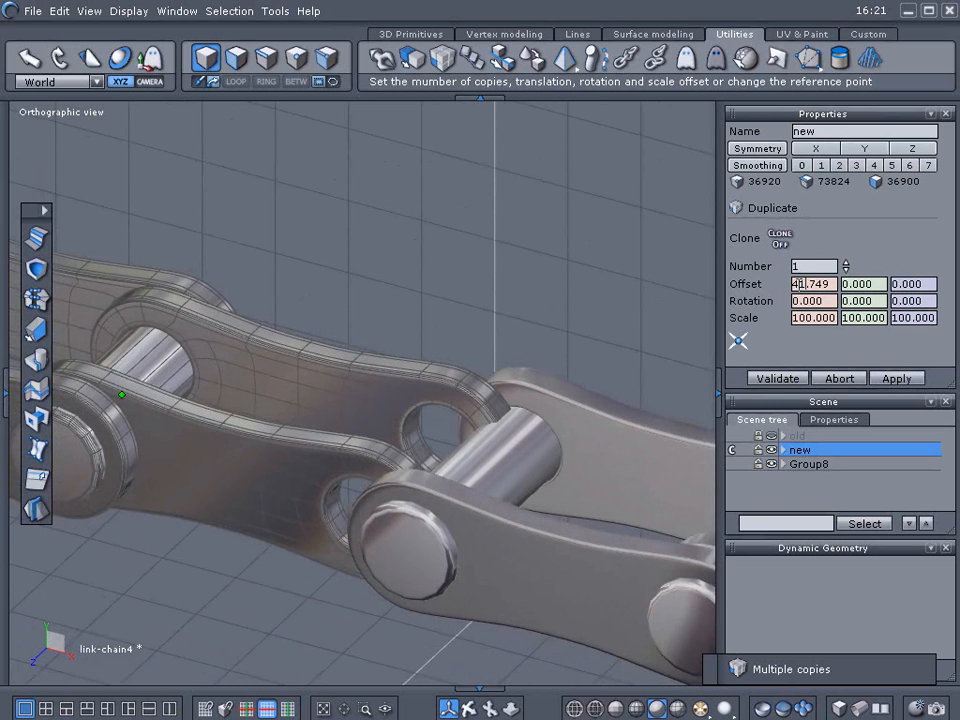
{"action": "scroll", "coordinate": [797, 284], "scroll_direction": "down", "scroll_amount": 2}
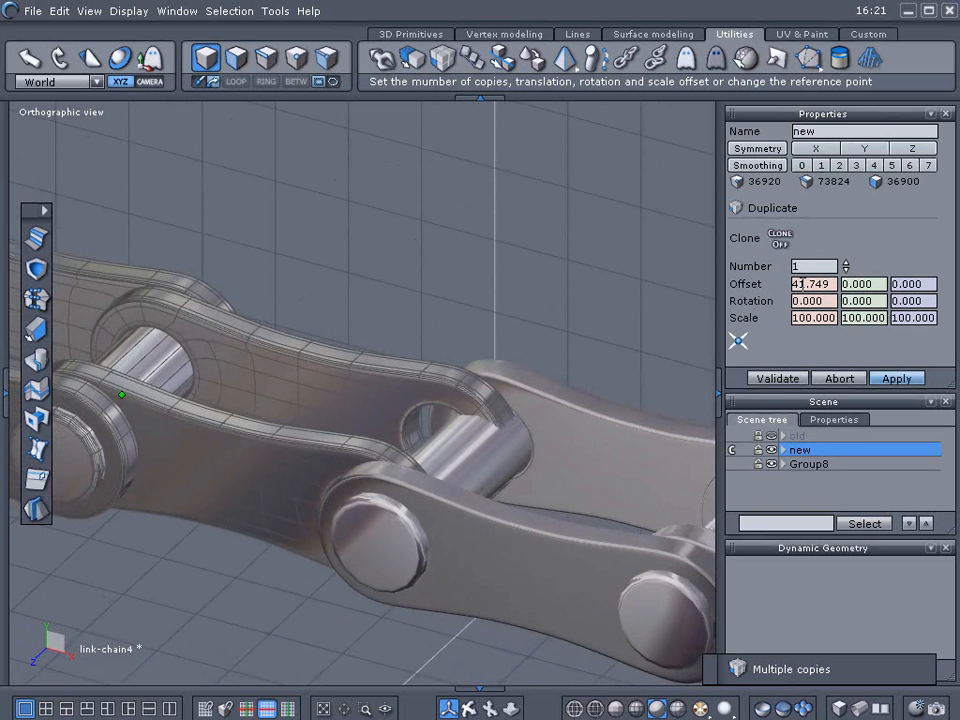
{"action": "scroll", "coordinate": [801, 284], "scroll_direction": "down", "scroll_amount": 2}
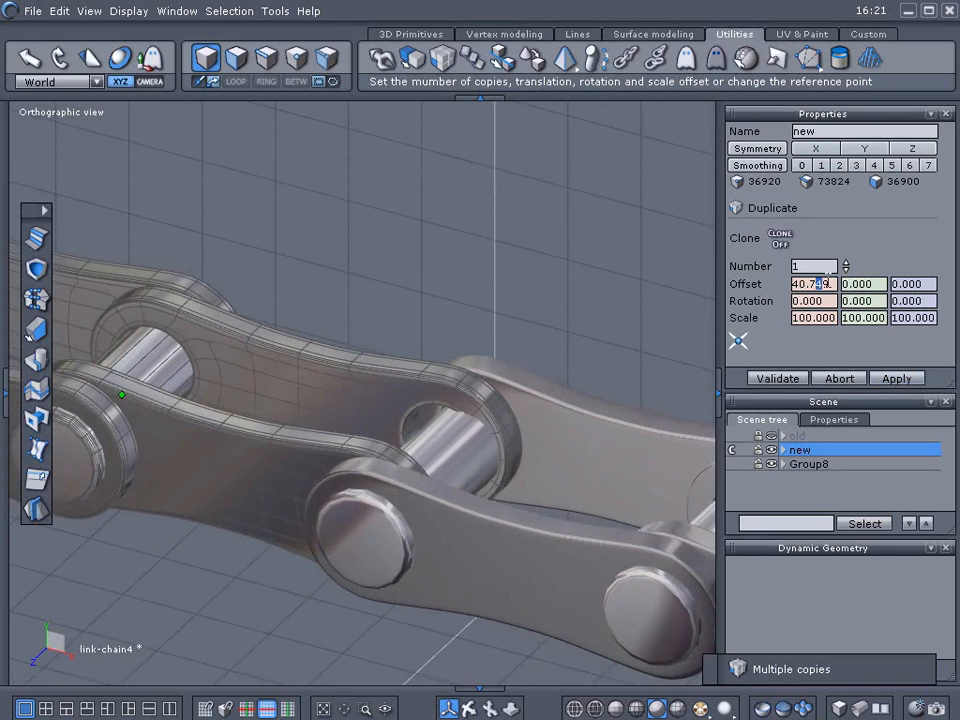
{"action": "left_click_drag", "start_coordinate": [817, 284], "coordinate": [802, 285]}
{"action": "scroll", "coordinate": [795, 281], "scroll_direction": "down", "scroll_amount": 13}
{"action": "scroll", "coordinate": [795, 281], "scroll_direction": "down", "scroll_amount": 1}
{"action": "scroll", "coordinate": [669, 302], "scroll_direction": "down", "scroll_amount": 2}
Step: Raise the number of copies to 3 and validate the duplication of the chain section
{"action": "middle_click_drag", "start_coordinate": [669, 302], "coordinate": [613, 232]}
{"action": "scroll", "coordinate": [612, 232], "scroll_direction": "down", "scroll_amount": 3}
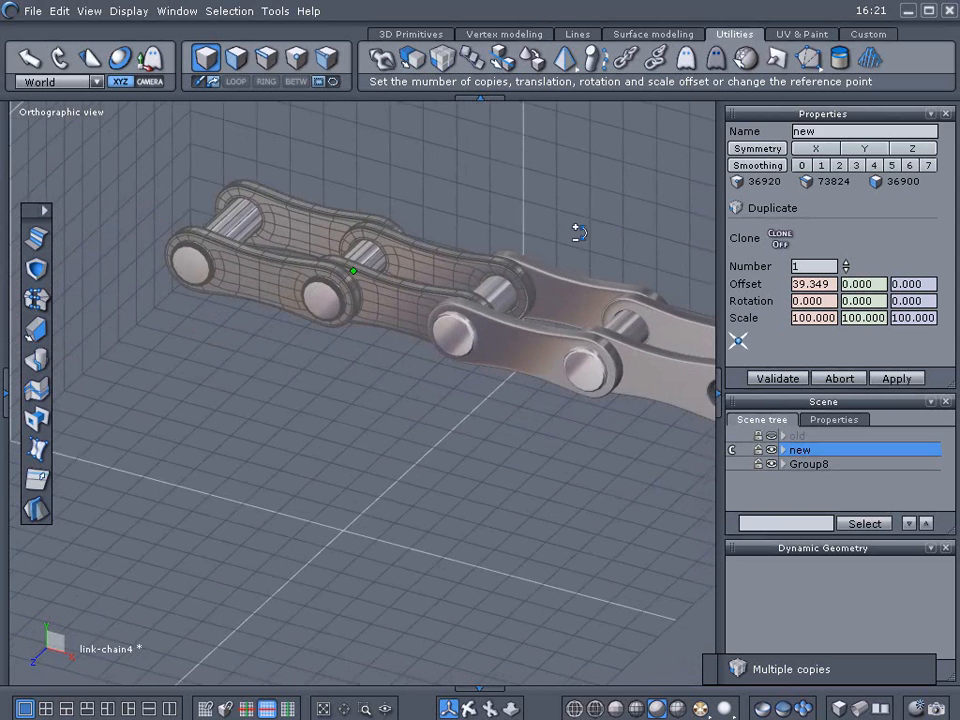
{"action": "scroll", "coordinate": [543, 254], "scroll_direction": "down", "scroll_amount": 2}
{"action": "middle_click_drag", "start_coordinate": [543, 254], "coordinate": [506, 244]}
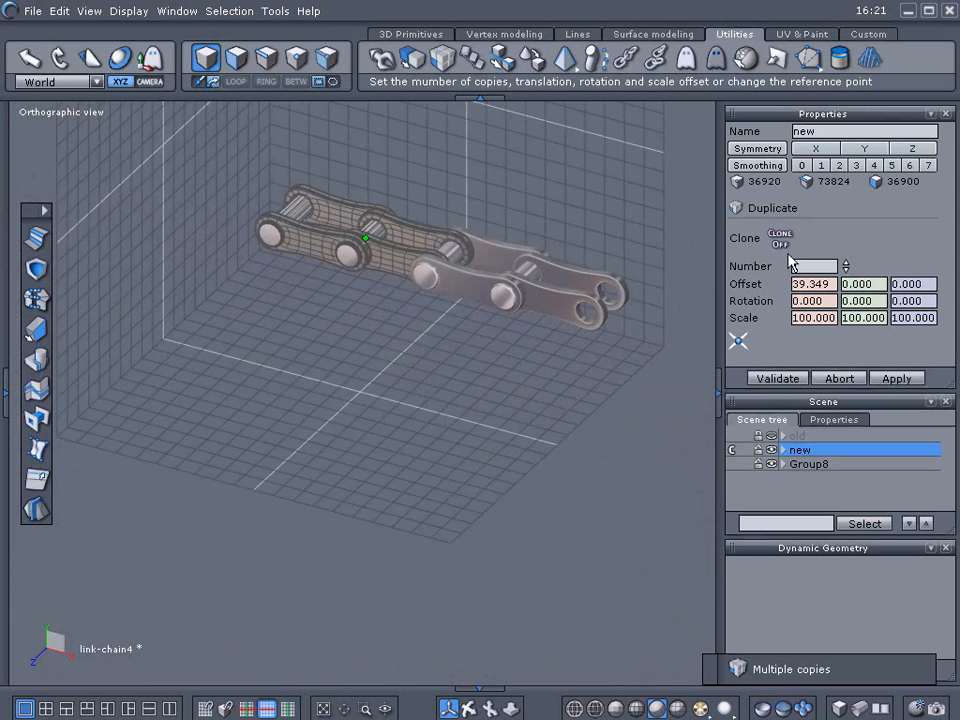
{"action": "left_click", "coordinate": [845, 263]}
{"action": "middle_click_drag", "start_coordinate": [540, 306], "coordinate": [326, 285]}
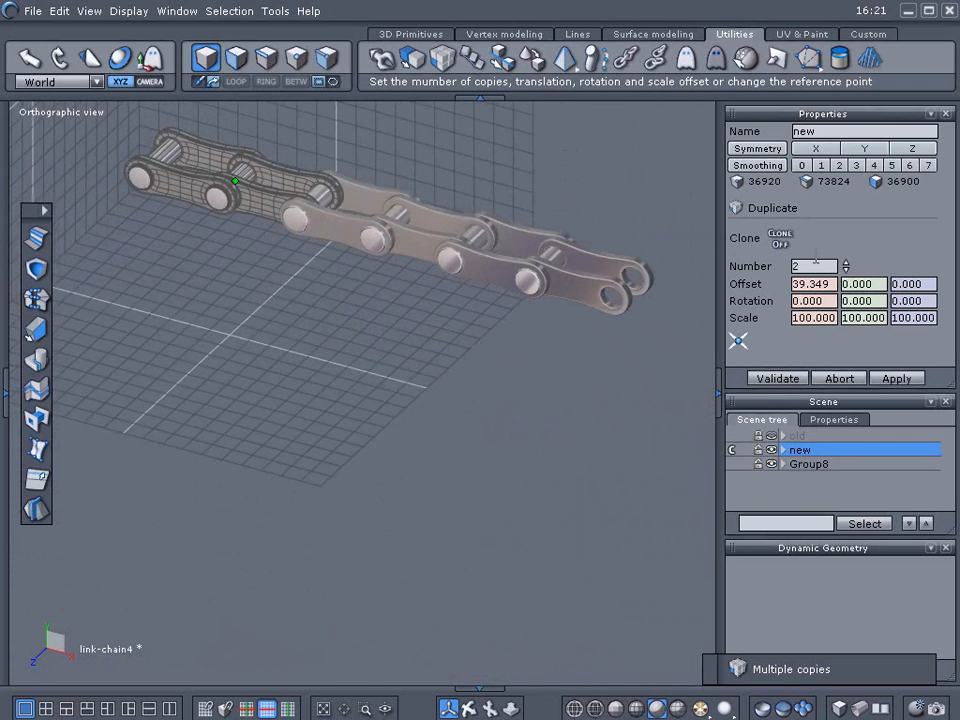
{"action": "left_click", "coordinate": [845, 264]}
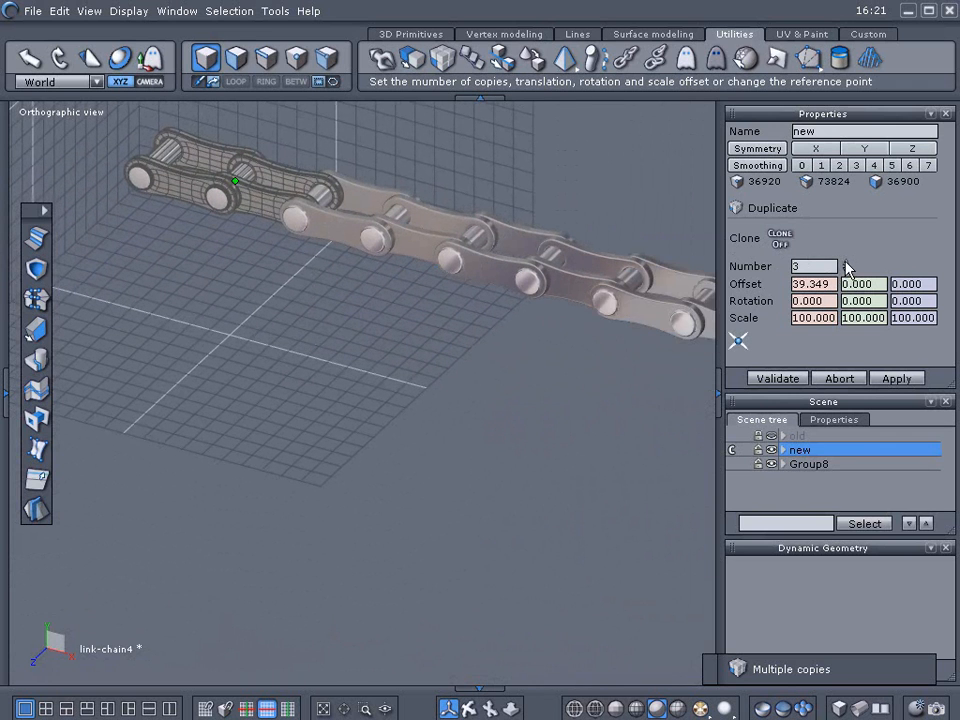
{"action": "scroll", "coordinate": [572, 371], "scroll_direction": "up", "scroll_amount": 3}
{"action": "middle_click_drag", "start_coordinate": [567, 300], "coordinate": [551, 408]}
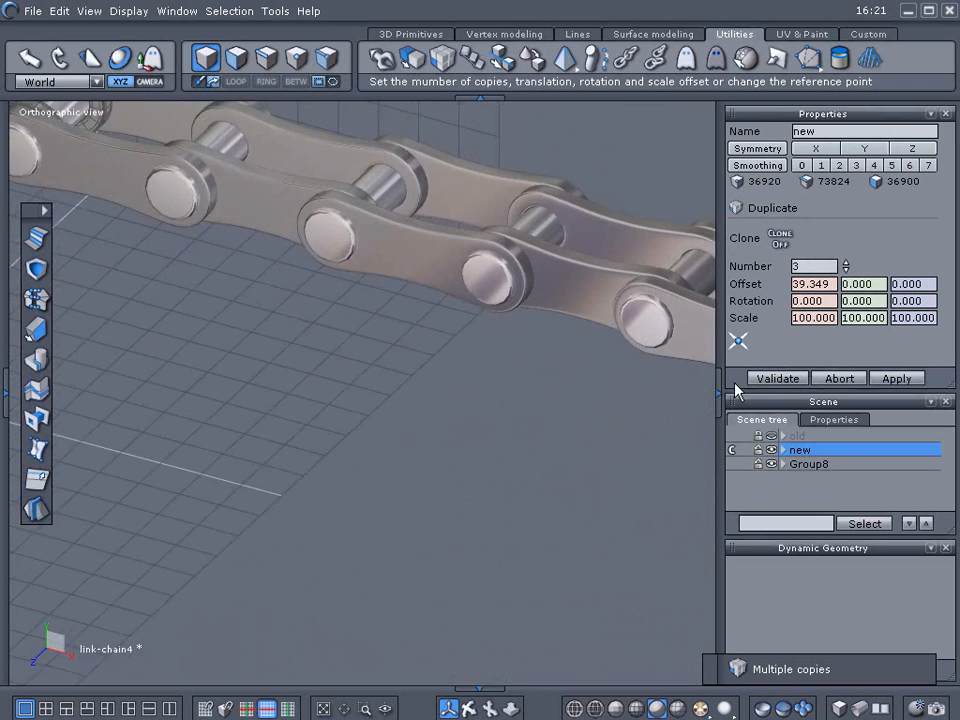
{"action": "left_click", "coordinate": [778, 378]}
Step: Deselect the copied sections and show the "old" chain group beside the extended chain
{"action": "scroll", "coordinate": [543, 424], "scroll_direction": "down", "scroll_amount": 2}
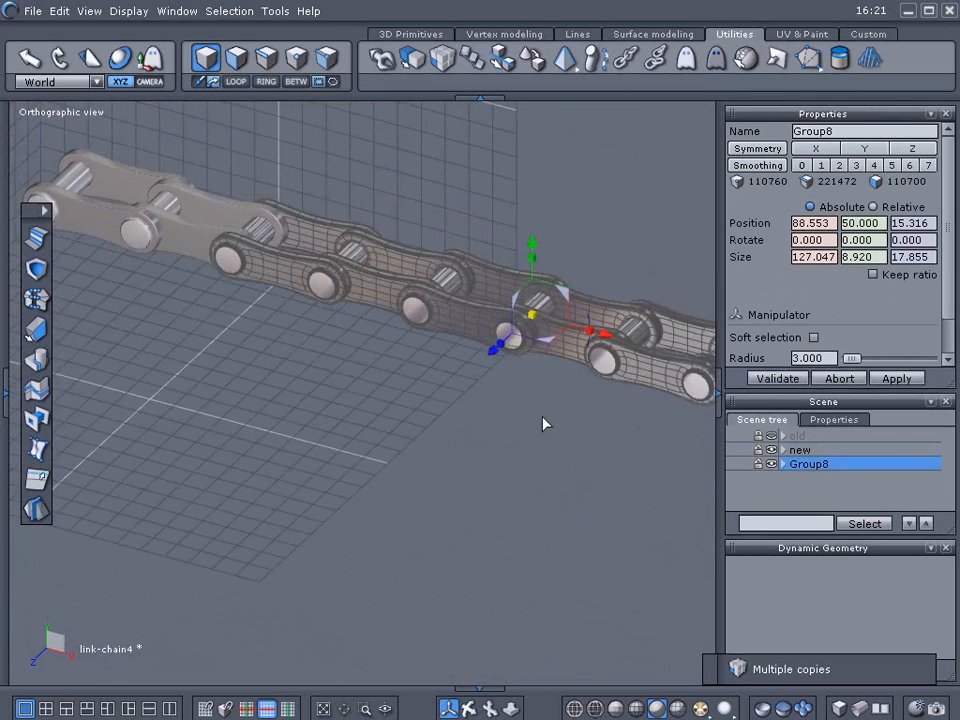
{"action": "left_click", "coordinate": [543, 424]}
{"action": "scroll", "coordinate": [543, 424], "scroll_direction": "down", "scroll_amount": 2}
{"action": "scroll", "coordinate": [543, 424], "scroll_direction": "down", "scroll_amount": 2}
{"action": "middle_click_drag", "start_coordinate": [575, 447], "coordinate": [281, 410]}
{"action": "scroll", "coordinate": [524, 417], "scroll_direction": "up", "scroll_amount": 3}
{"action": "scroll", "coordinate": [373, 386], "scroll_direction": "down", "scroll_amount": 2}
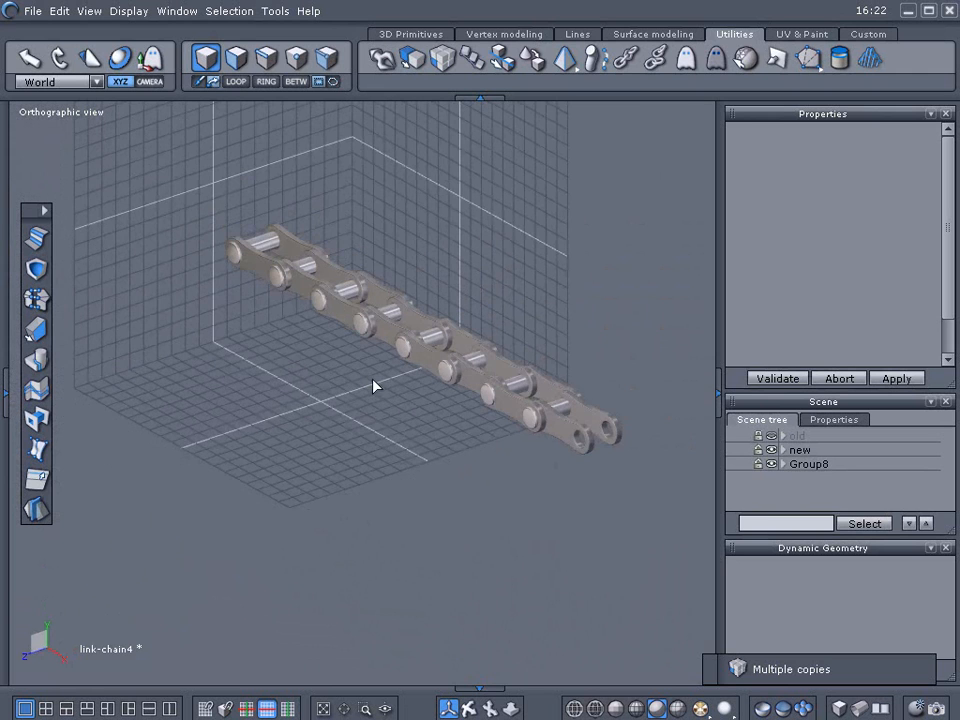
{"action": "left_click", "coordinate": [771, 436]}
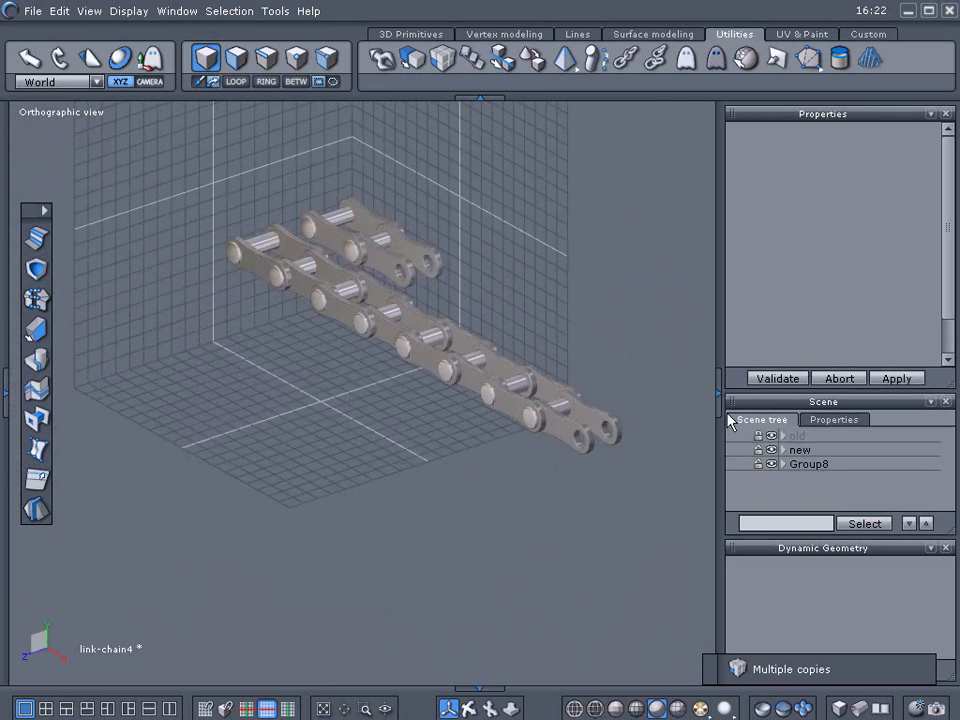